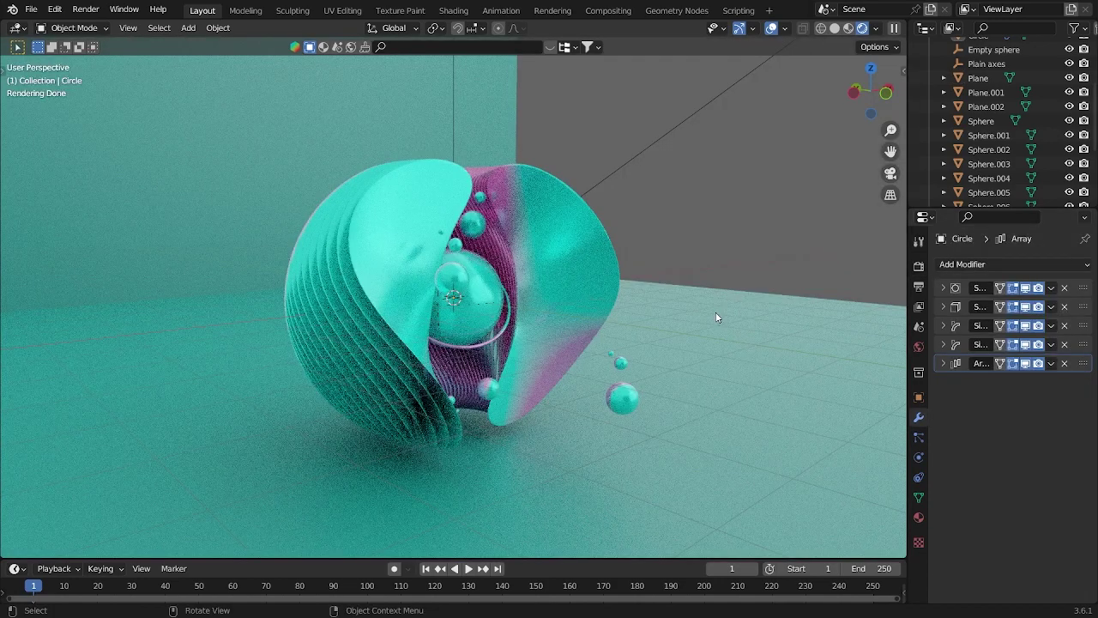
key("grave")
left_click(652, 404)
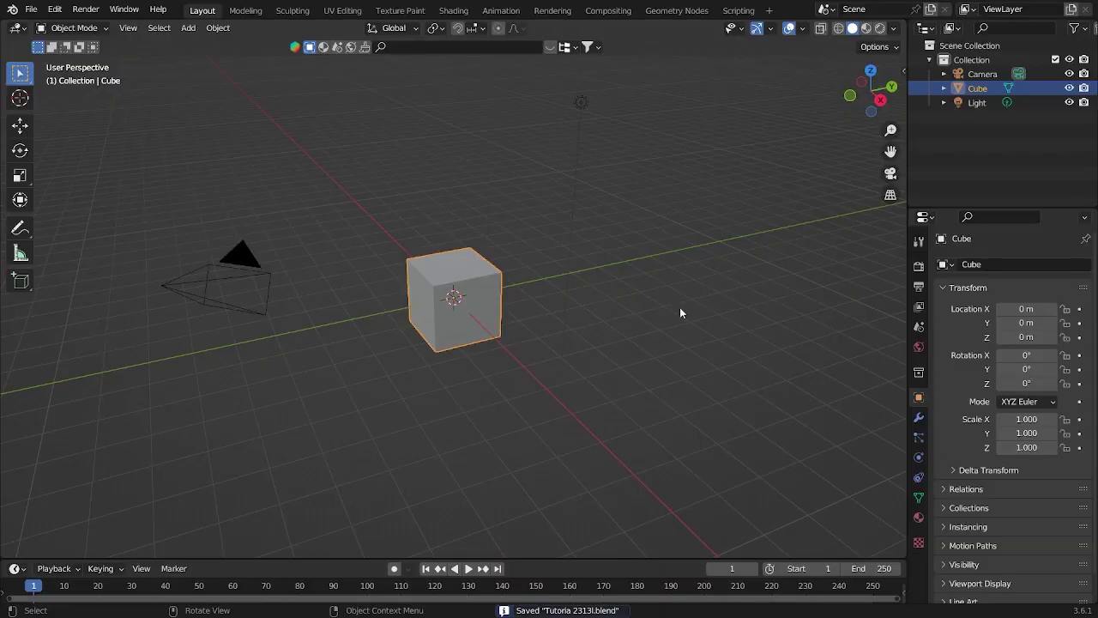
Step: Delete the default cube, camera and light from the scene
left_click_drag(775, 473, 158, 237)
key("x")
left_click(462, 379)
Step: Switch to the top orthographic view and add a mesh circle at the origin
key("KP_1")
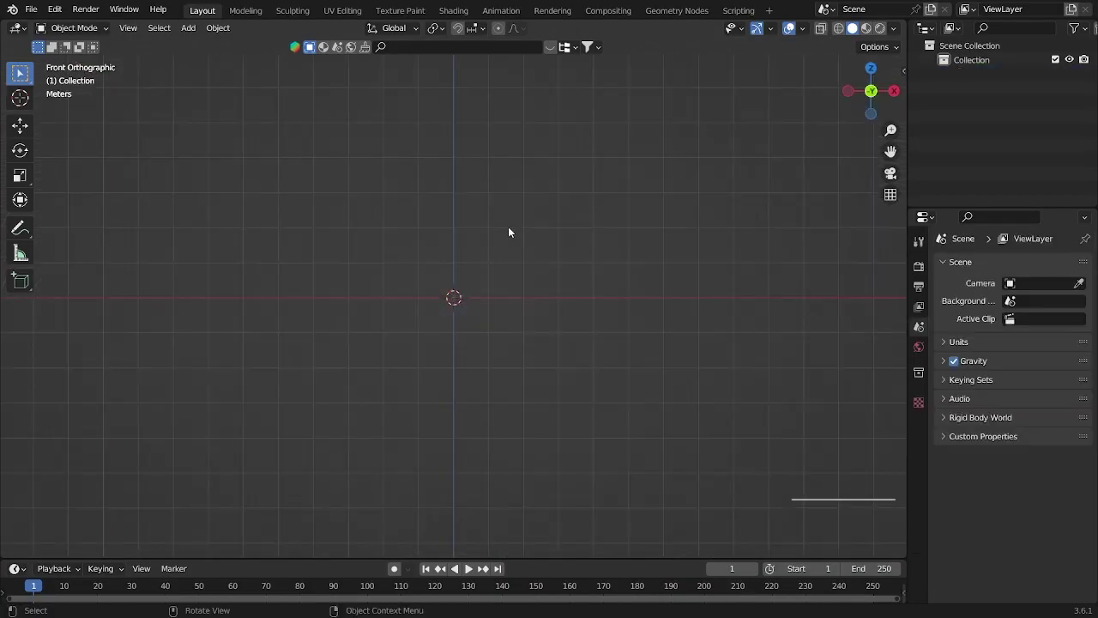
key("grave")
left_click(512, 124)
key("shift+a")
mouse_move(513, 148)
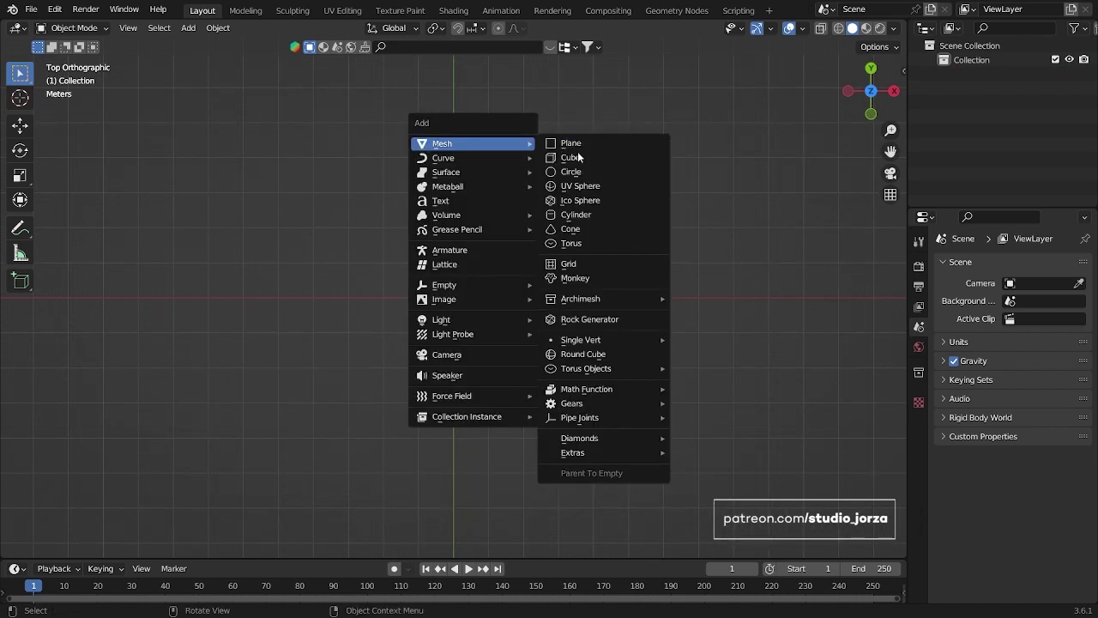
left_click(585, 172)
Step: Extrude the circle's outline in Edit Mode and scale it inward to a very small ring around the centre
key("Tab")
scroll(625, 319, "up", 9)
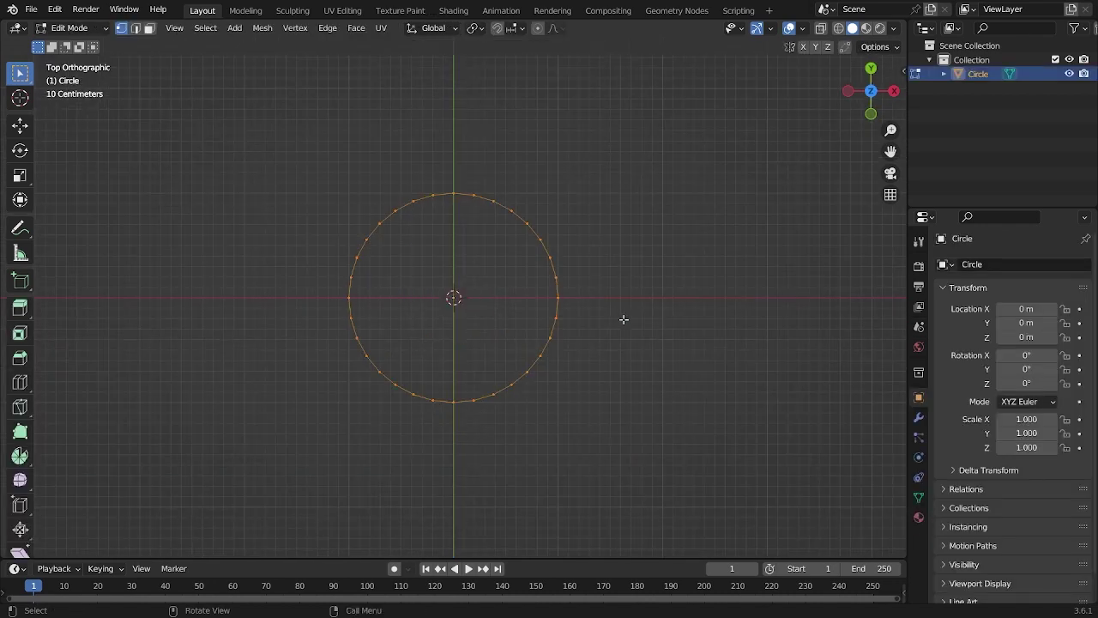
key("e")
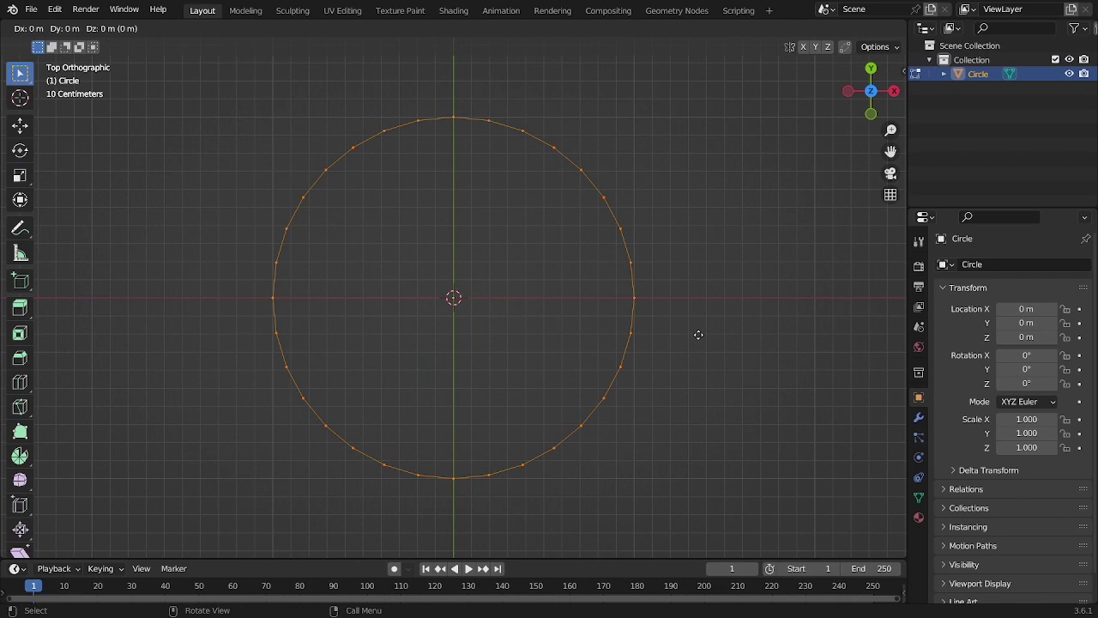
key("s")
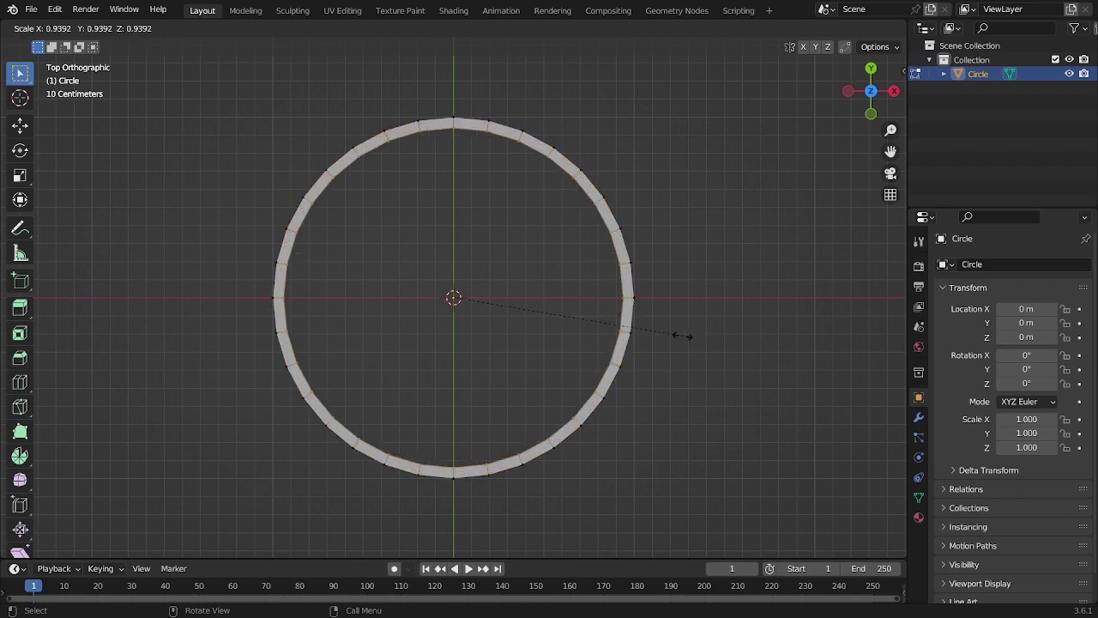
left_click(465, 307)
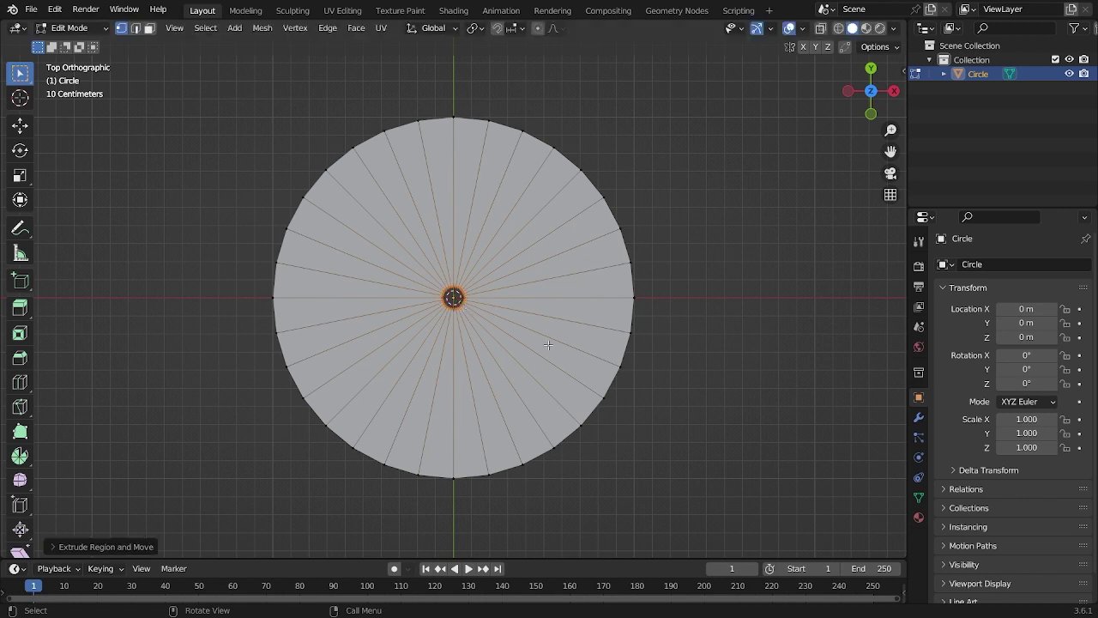
Step: Fill the small central ring with a face to close the disc
scroll(515, 339, "up", 5)
scroll(562, 335, "up", 1)
key("f")
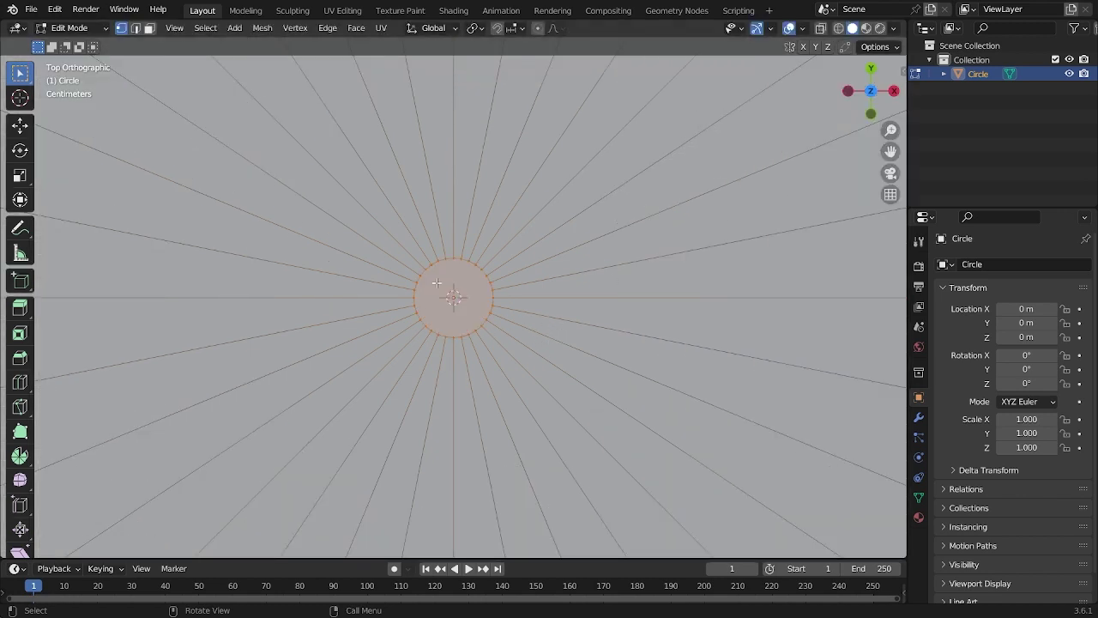
key("Tab")
scroll(446, 300, "down", 5)
key("Tab")
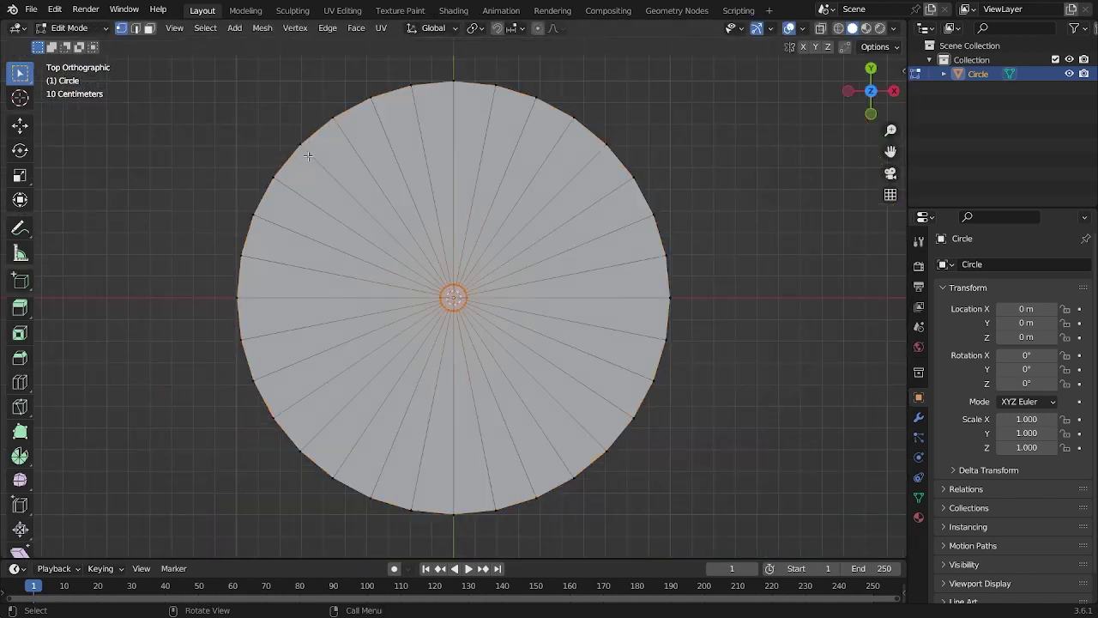
Step: Add 12 evenly spaced concentric loop cuts between the disc's centre and its outer edge, without sliding them
left_click(135, 28)
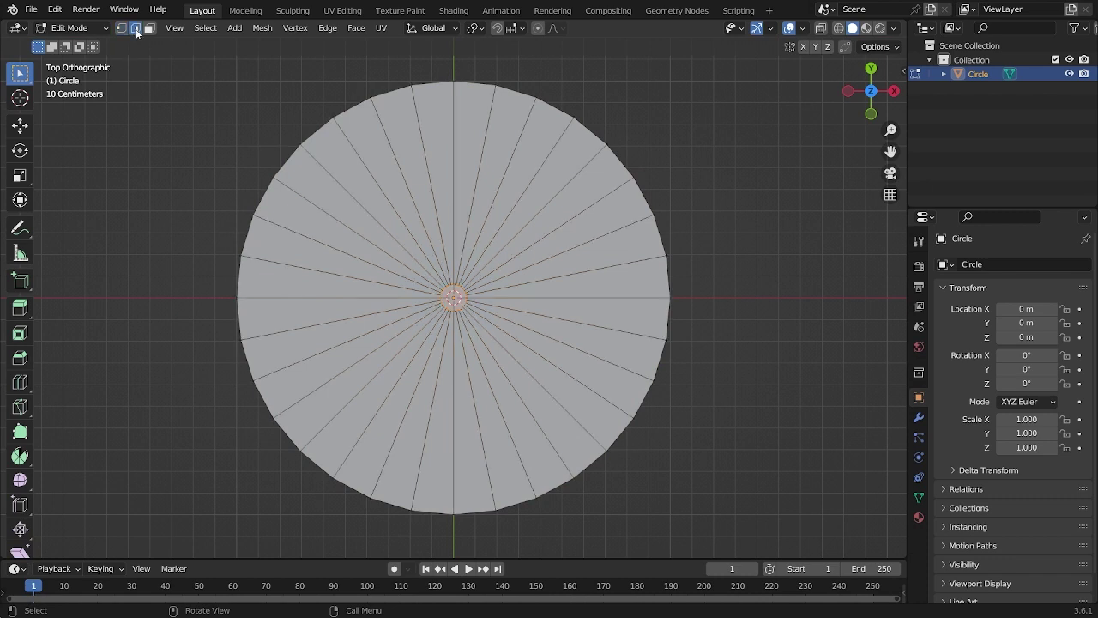
left_click(333, 229)
key("ctrl+r")
scroll(333, 229, "up", 7)
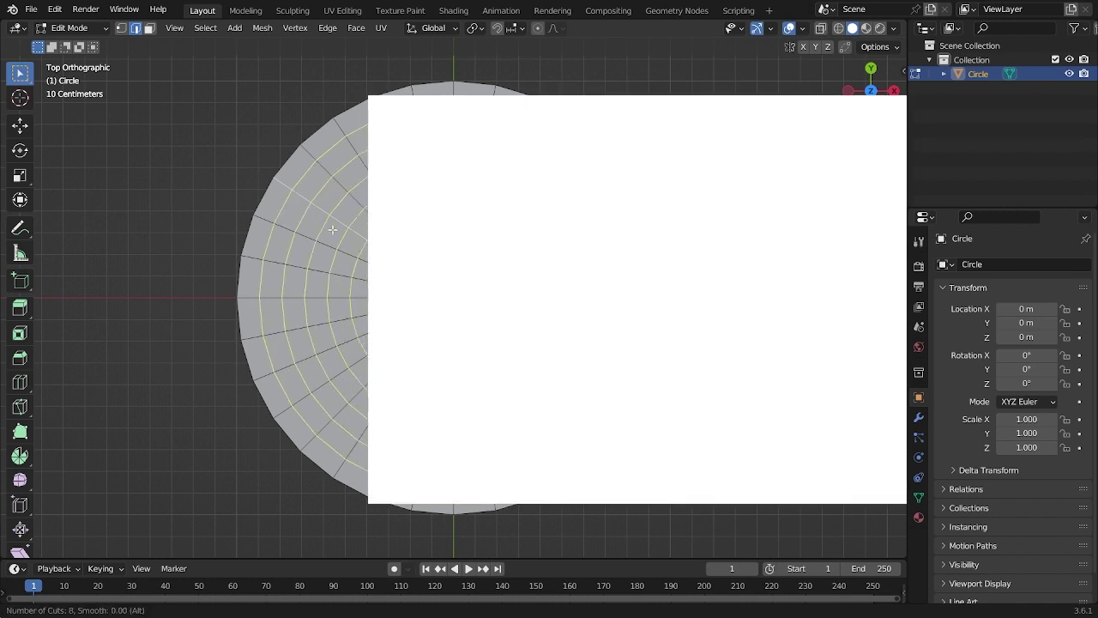
left_click(333, 229)
right_click(333, 229)
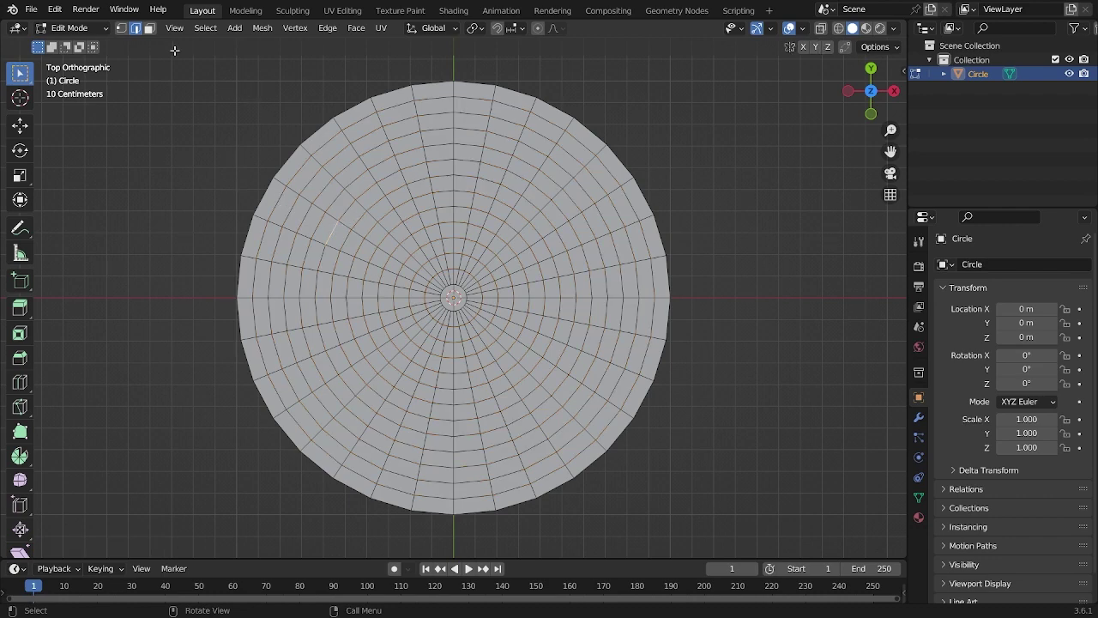
Step: Select all vertices of the disc in vertex select mode and return to Object Mode
left_click(121, 28)
scroll(257, 146, "down", 3)
left_click_drag(670, 446, 190, 106)
scroll(605, 266, "up", 3)
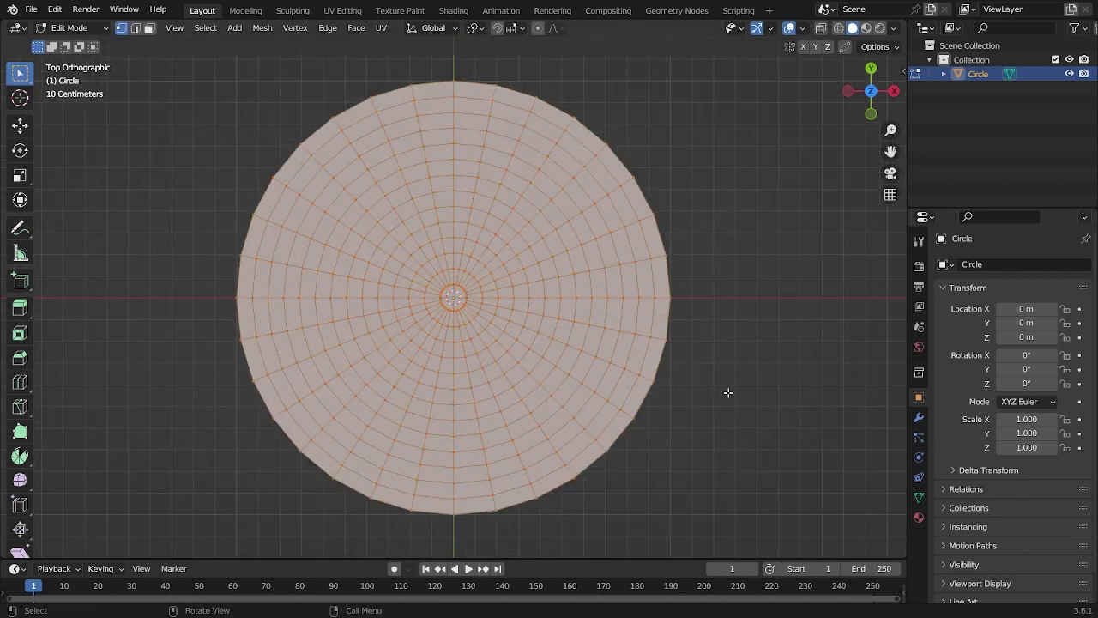
scroll(681, 371, "up", 4)
scroll(680, 372, "down", 7)
scroll(681, 372, "up", 1)
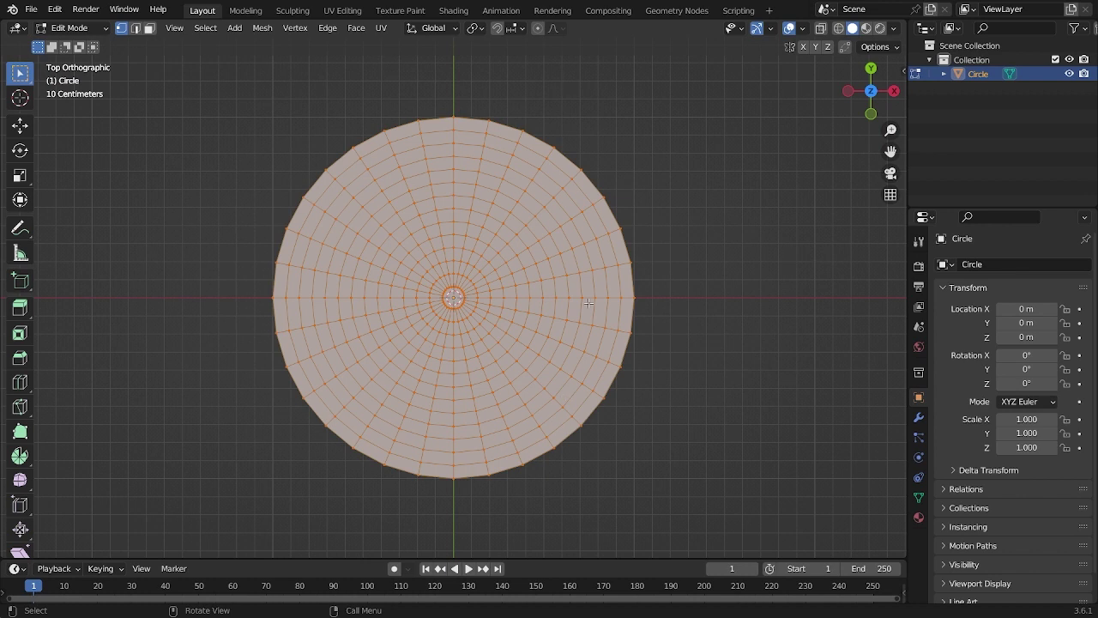
left_click_drag(731, 525, 213, 91)
key("Tab")
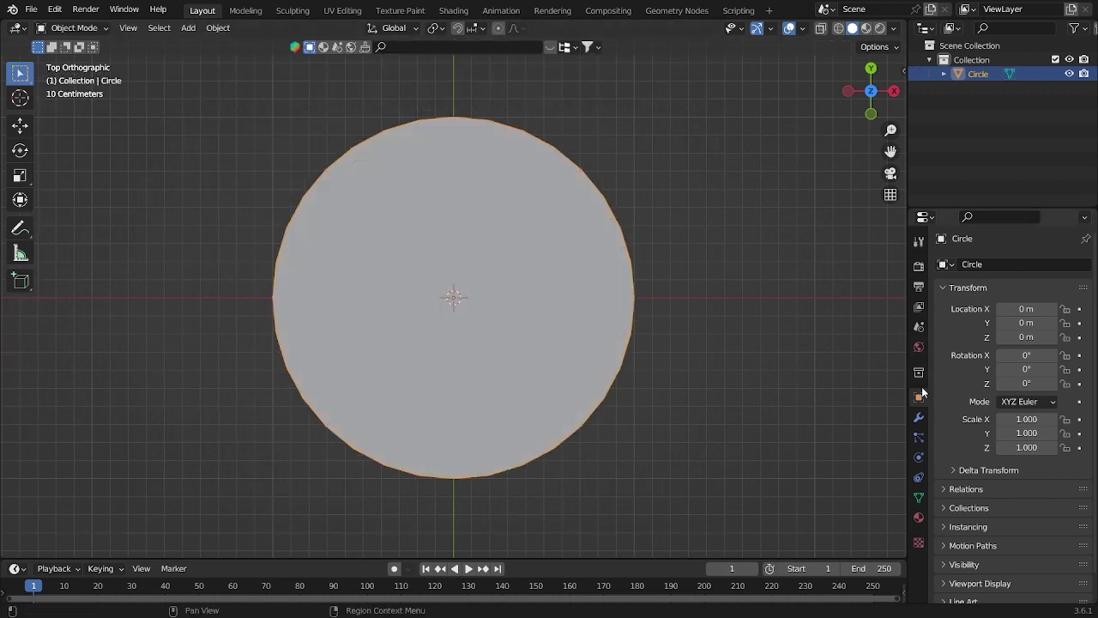
Step: Add a Subdivision Surface modifier to the disc with 2 viewport levels
left_click(919, 418)
left_click(985, 263)
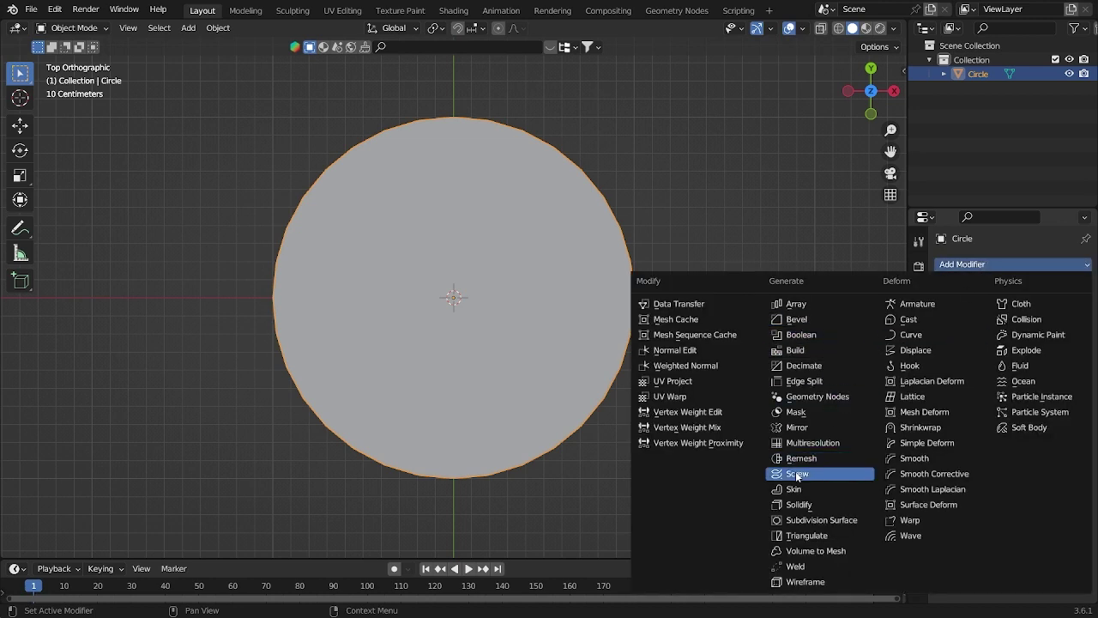
left_click(807, 520)
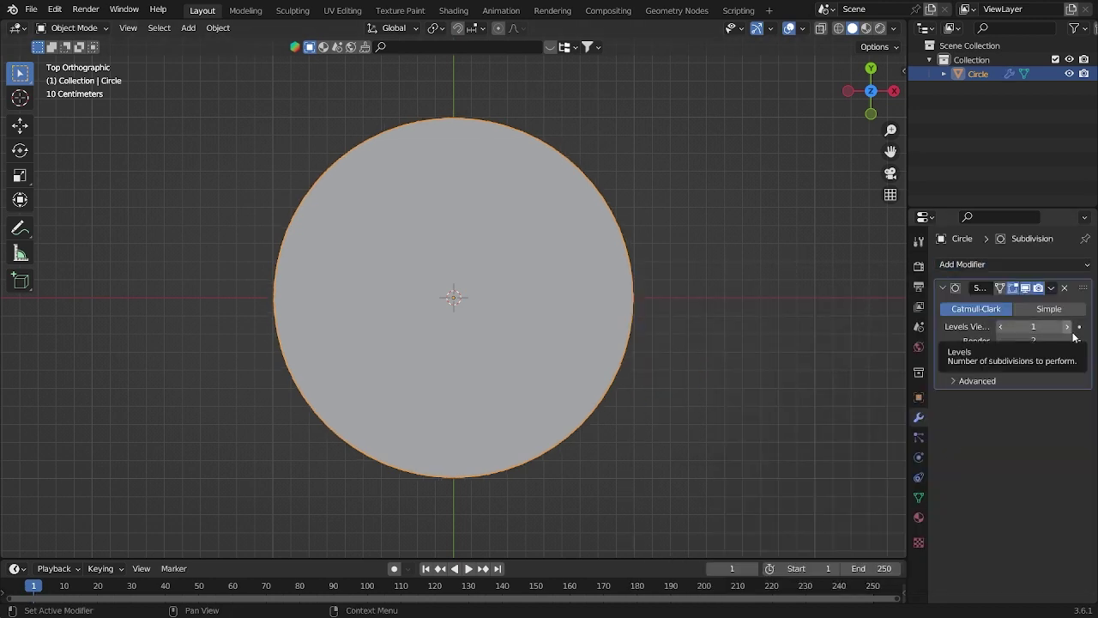
Step: Add a Solidify modifier to the disc with a thickness of 0.02 m
left_click(1050, 265)
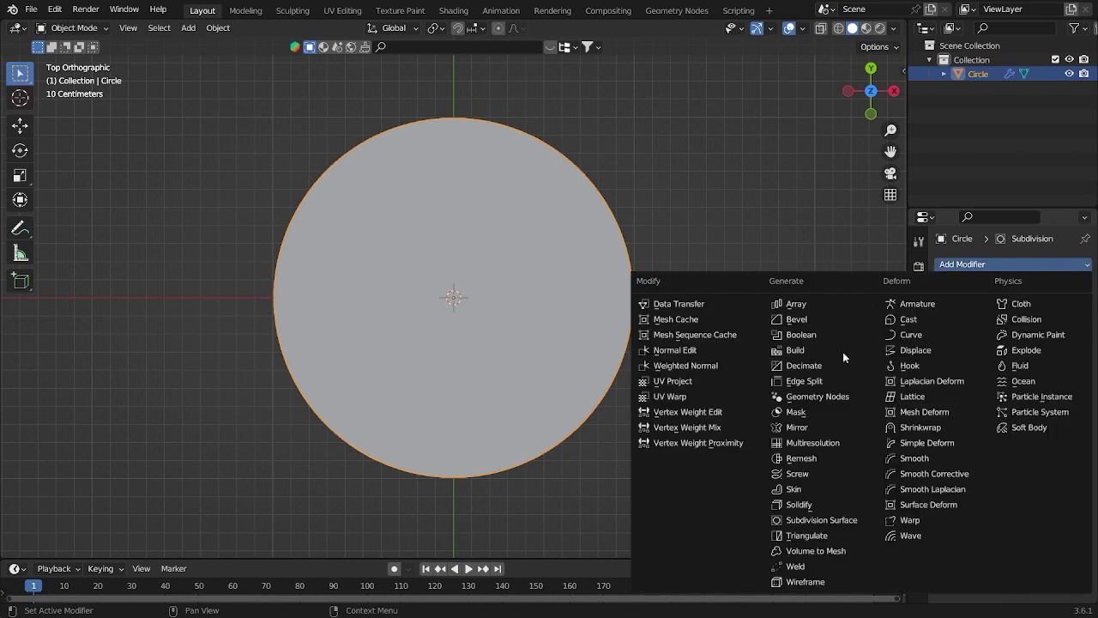
left_click(828, 501)
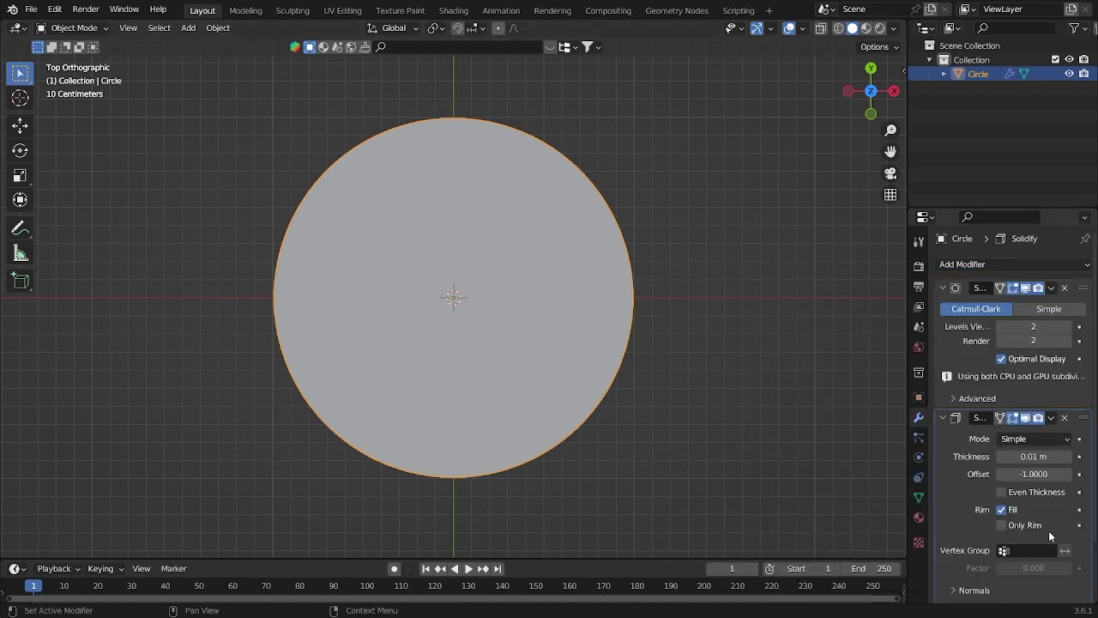
left_click(1067, 457)
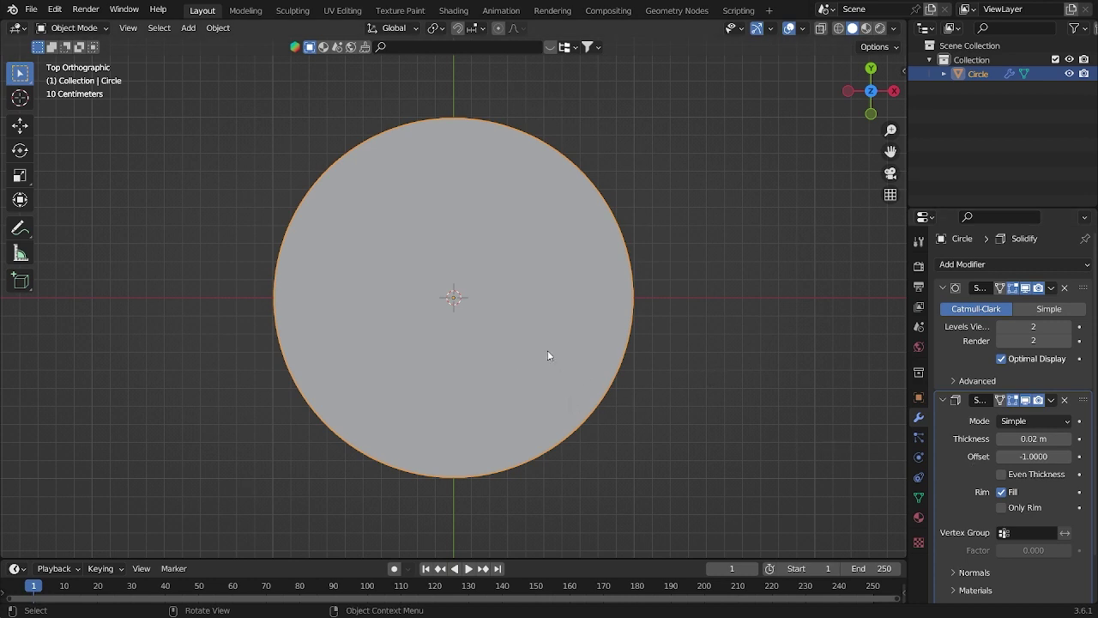
Step: Switch to the front view and add a Simple Deform modifier to the disc
key("KP_1")
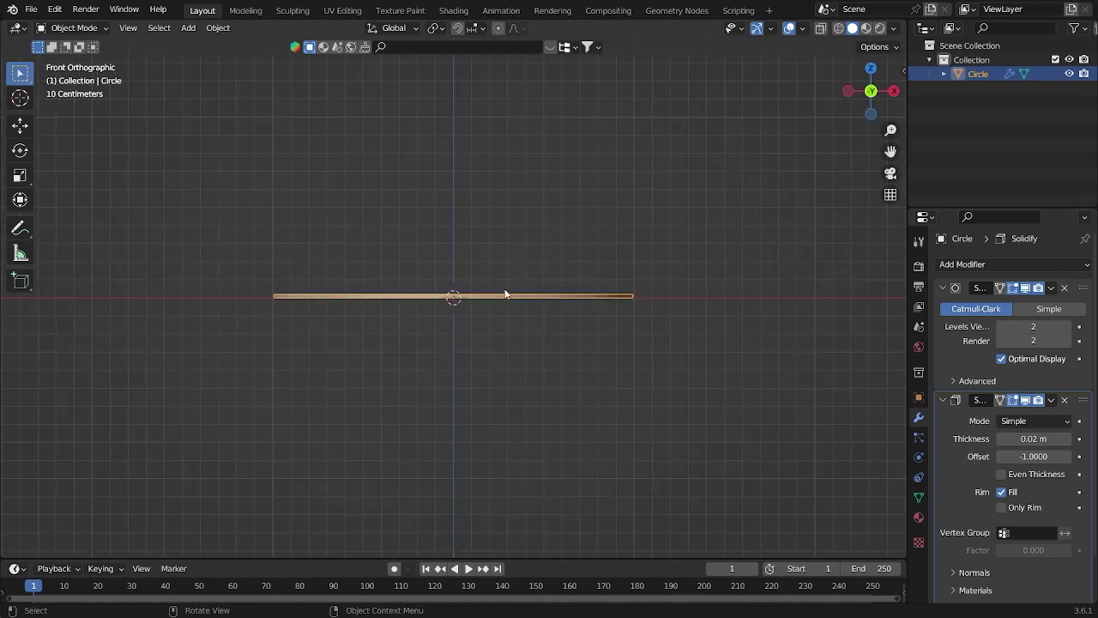
left_click(952, 264)
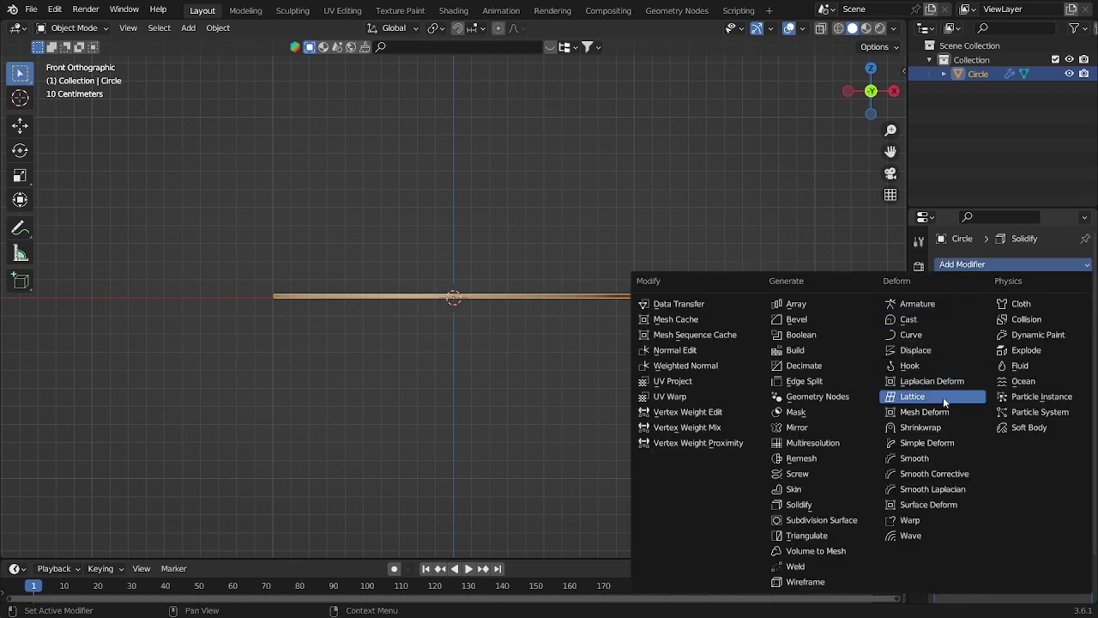
left_click(948, 443)
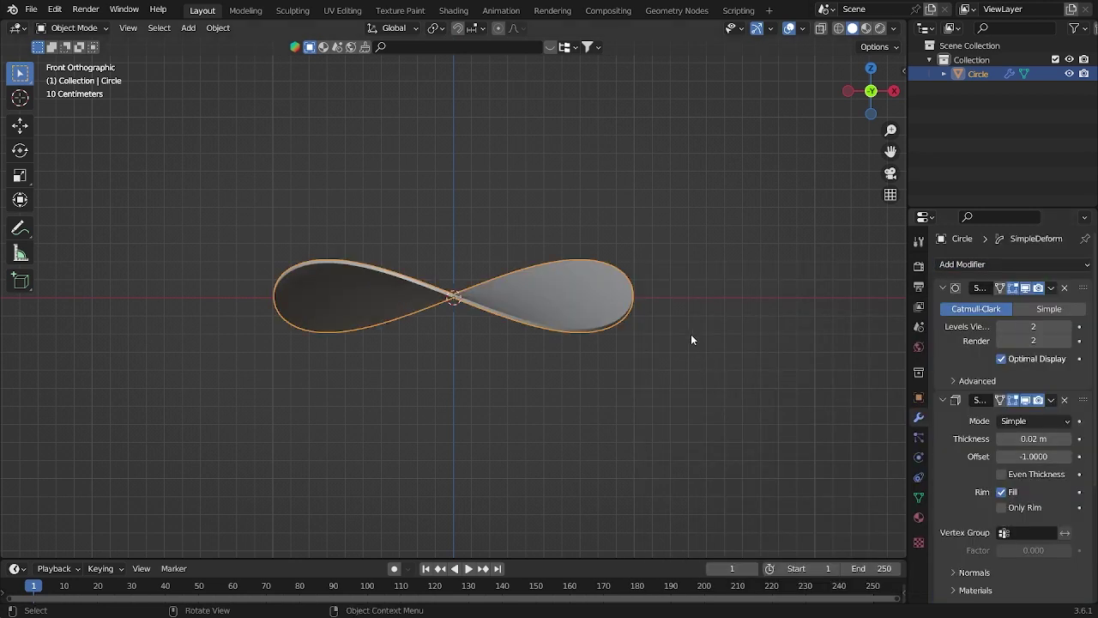
Step: Move the whole disc mesh along positive X away from its origin in Edit Mode, then return to Object Mode
key("Tab")
left_click(20, 124)
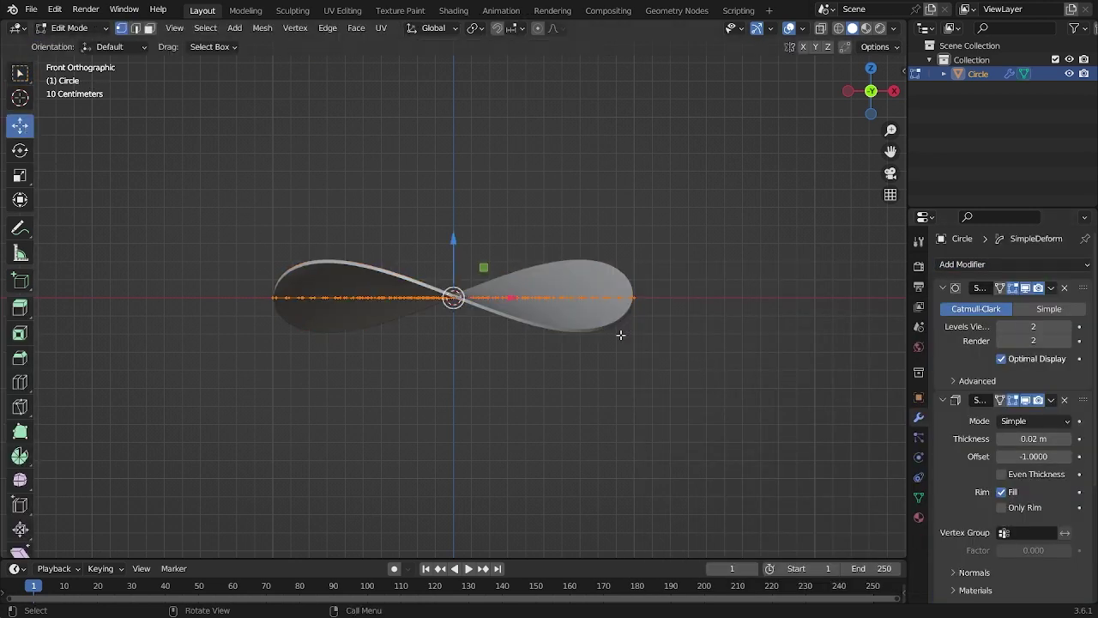
left_click_drag(514, 297, 871, 323)
scroll(795, 349, "down", 5)
middle_click_drag(795, 349, 657, 366)
key("Tab")
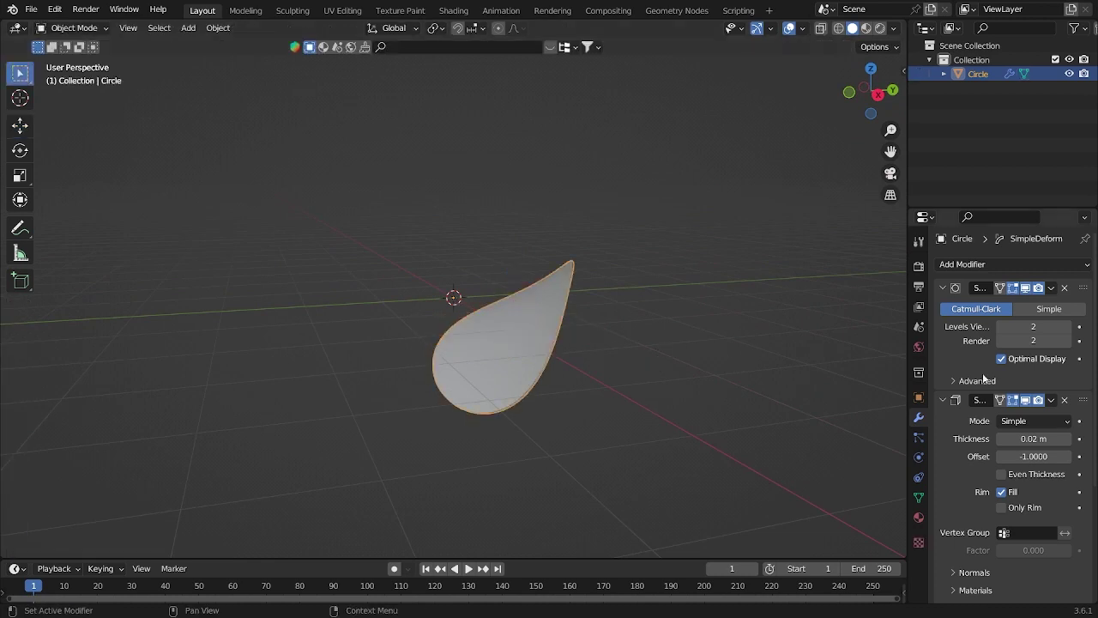
Step: Collapse the Solidify modifier's settings and duplicate the Simple Deform modifier
left_click(943, 401)
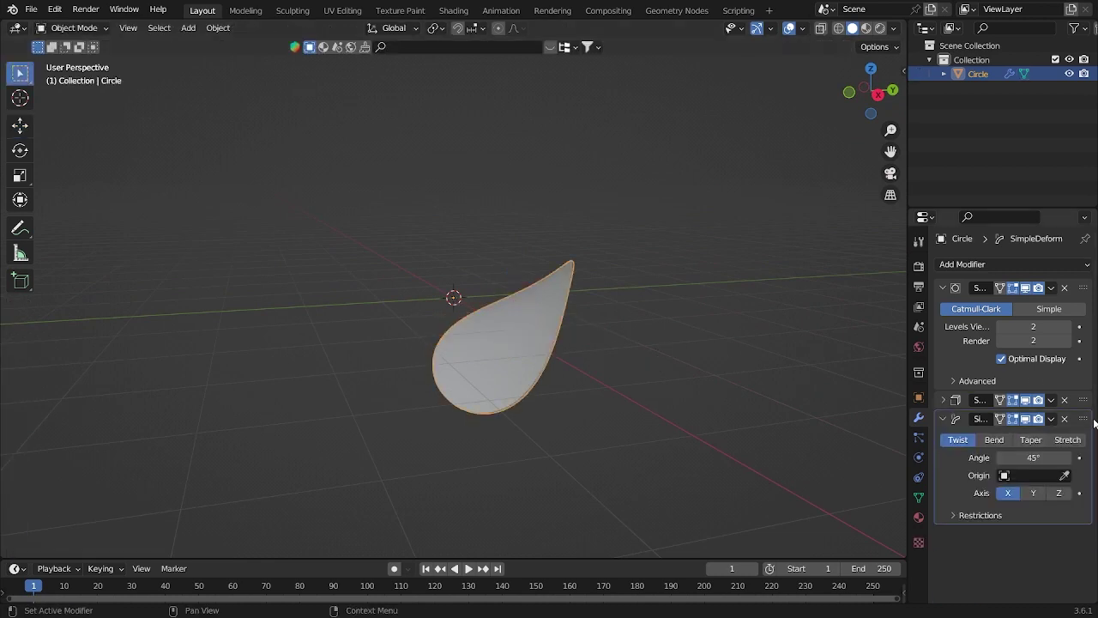
key("shift+d")
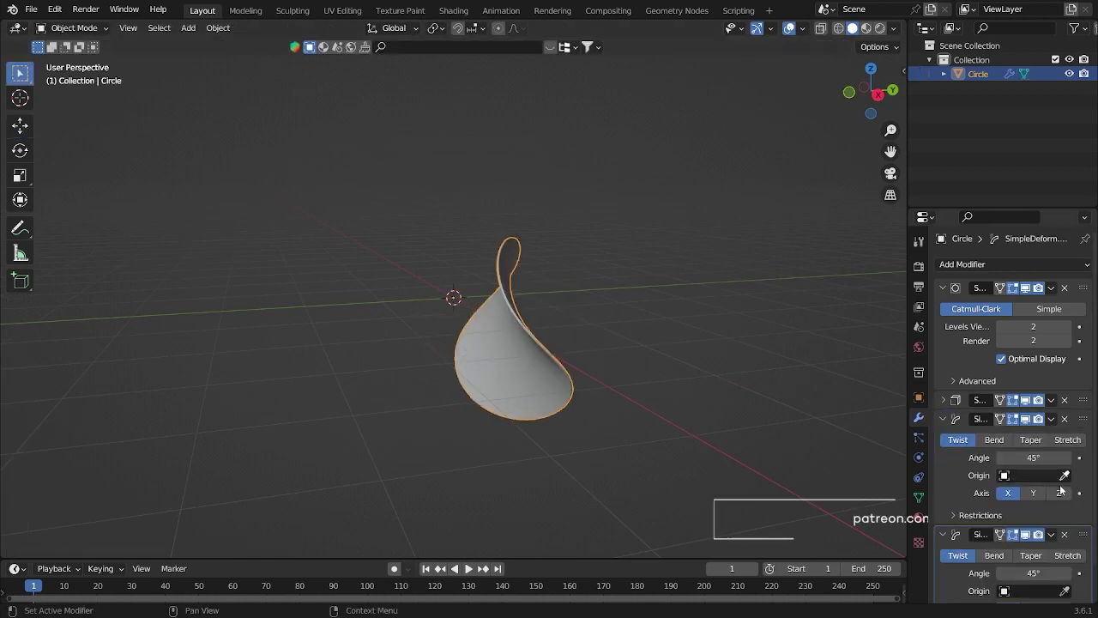
Step: Set the first Simple Deform modifier's twist angle to -145° and its axis to Y
left_click(1051, 456)
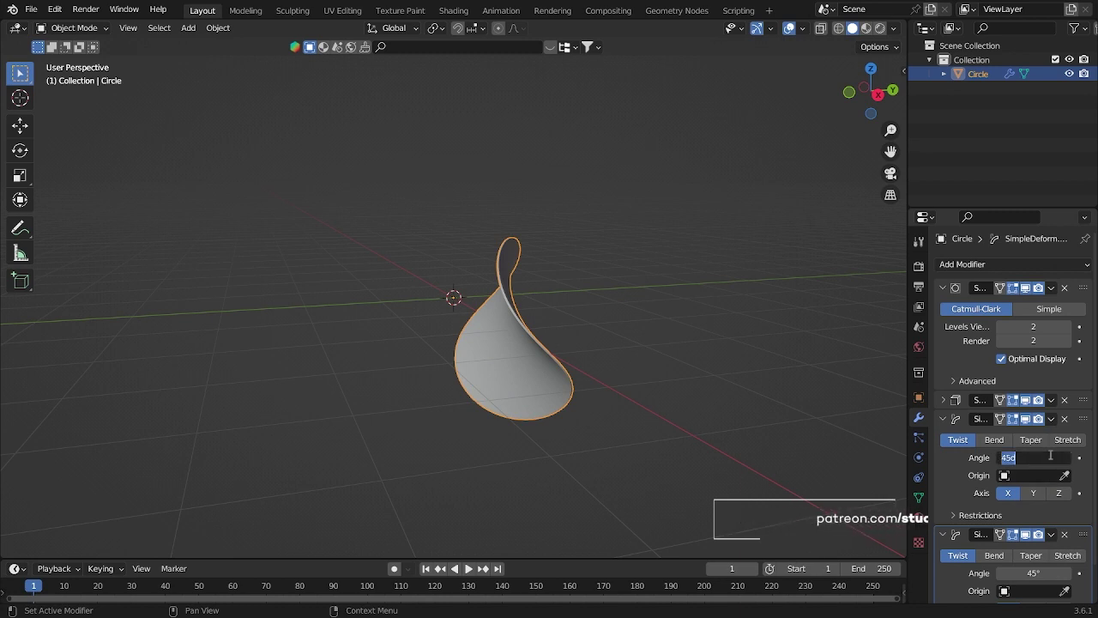
key("BackSpace")
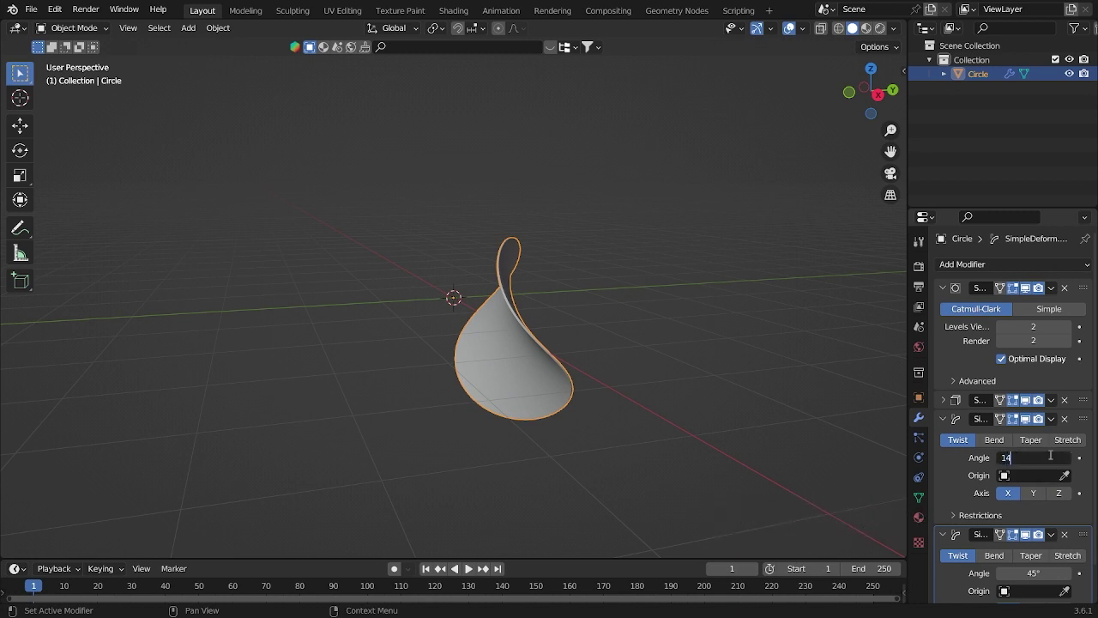
type("145")
key("Return")
left_click(1050, 455)
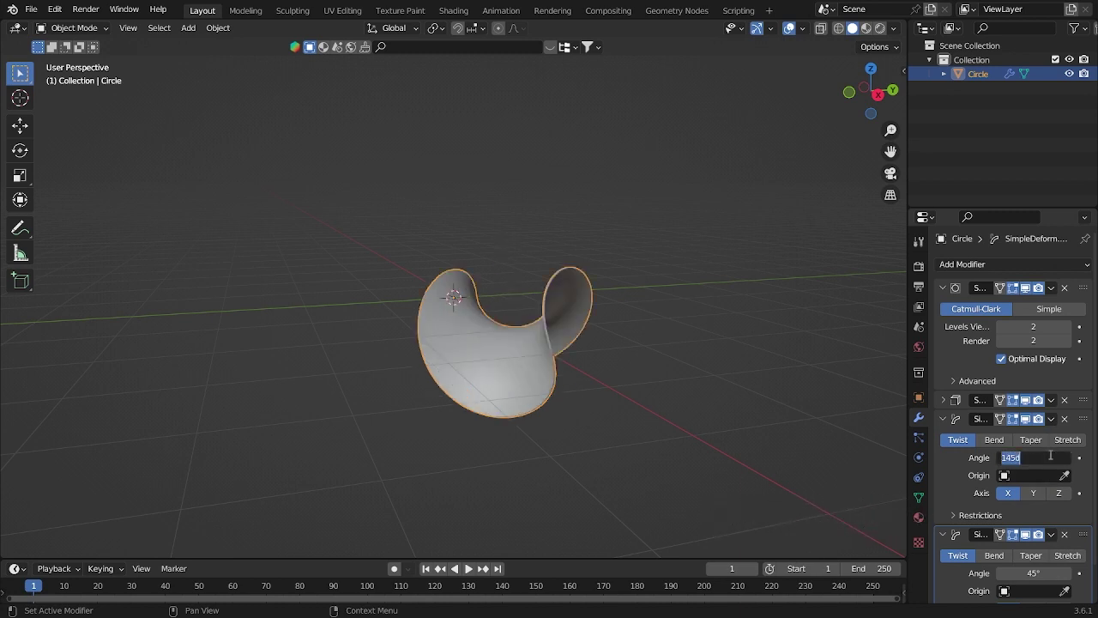
key("BackSpace")
key("Return")
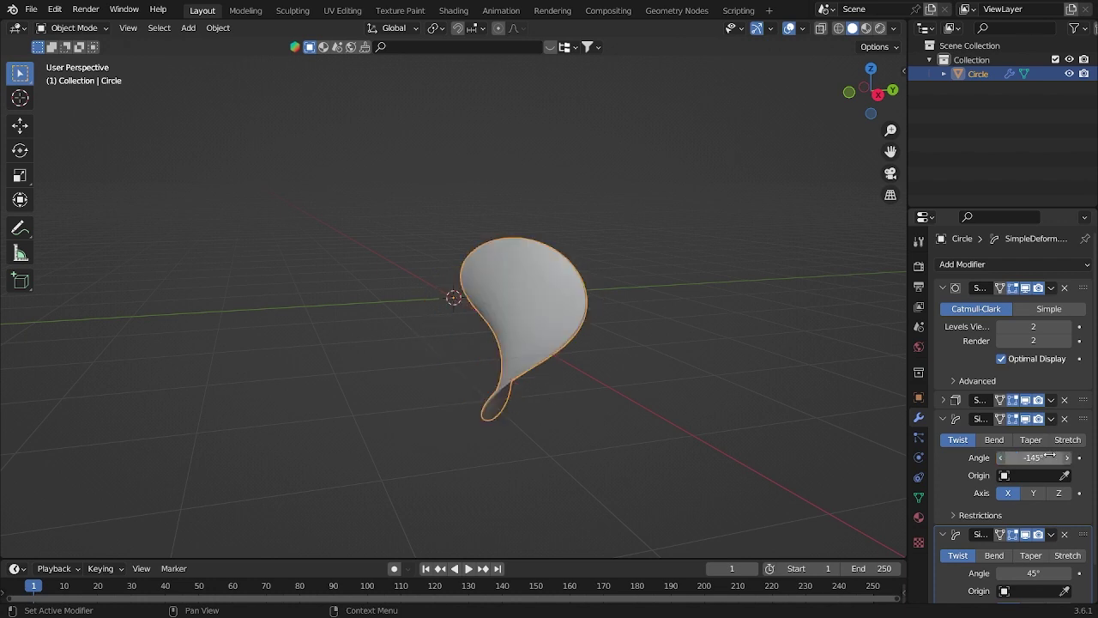
scroll(1053, 457, "down", 1)
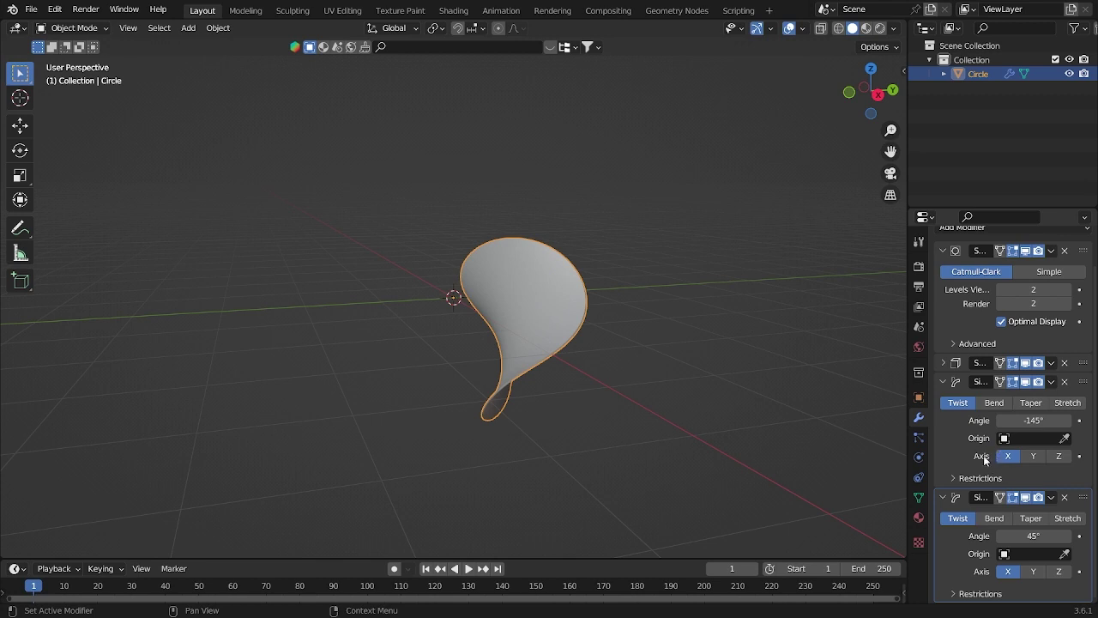
left_click(1033, 456)
Step: Apply Shade Smooth to the twisted disc and deselect it
middle_click_drag(745, 409, 623, 397)
right_click(409, 305)
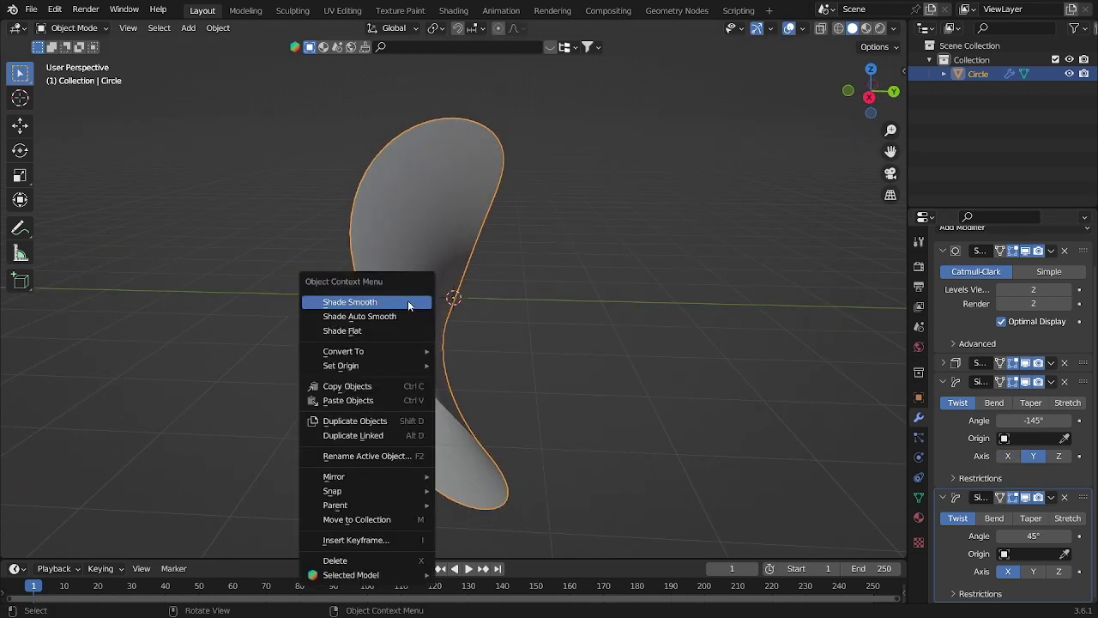
left_click(395, 302)
left_click(526, 271)
middle_click_drag(526, 270, 539, 308)
Step: Add a Plain Axes empty and a Sphere empty at the world origin
key("KP_7")
key("KP_1")
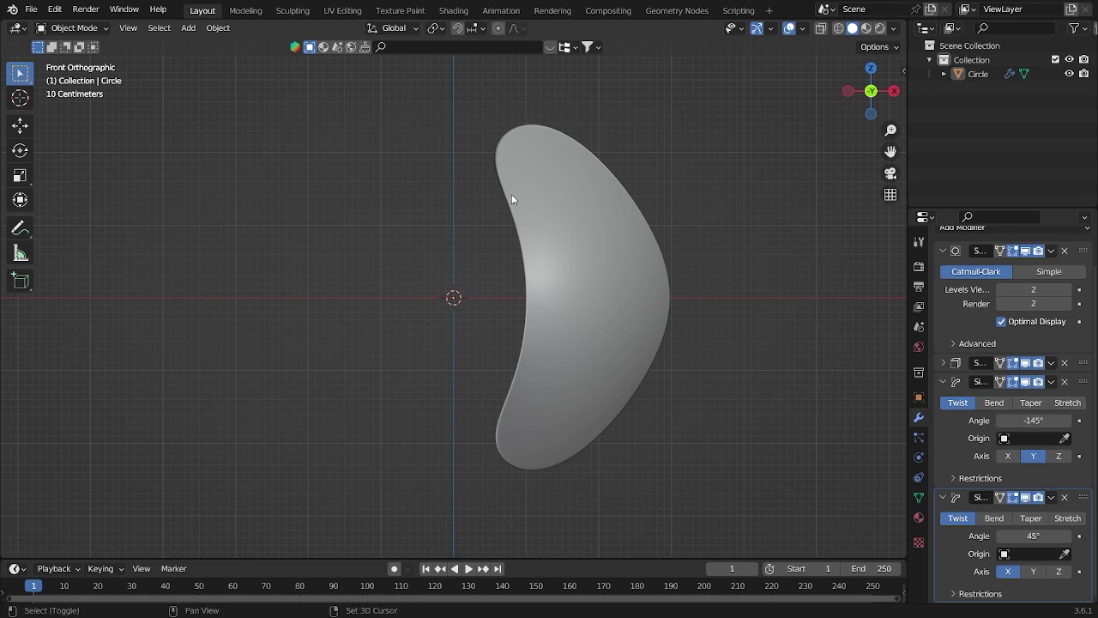
key("shift+a")
mouse_move(478, 340)
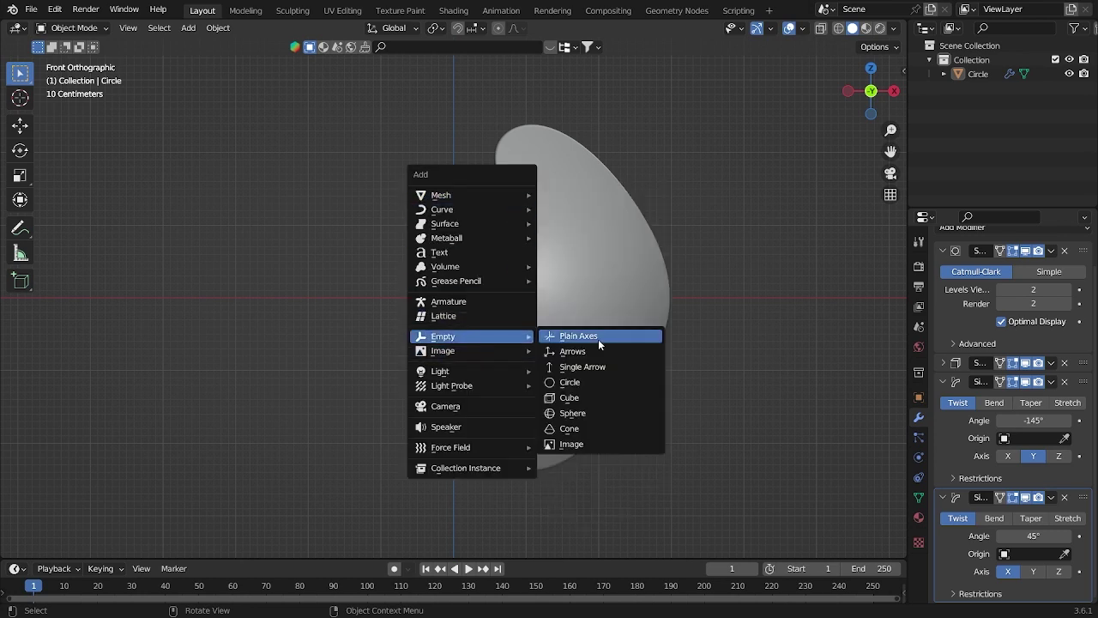
left_click(599, 339)
key("shift+a")
mouse_move(467, 225)
left_click(563, 302)
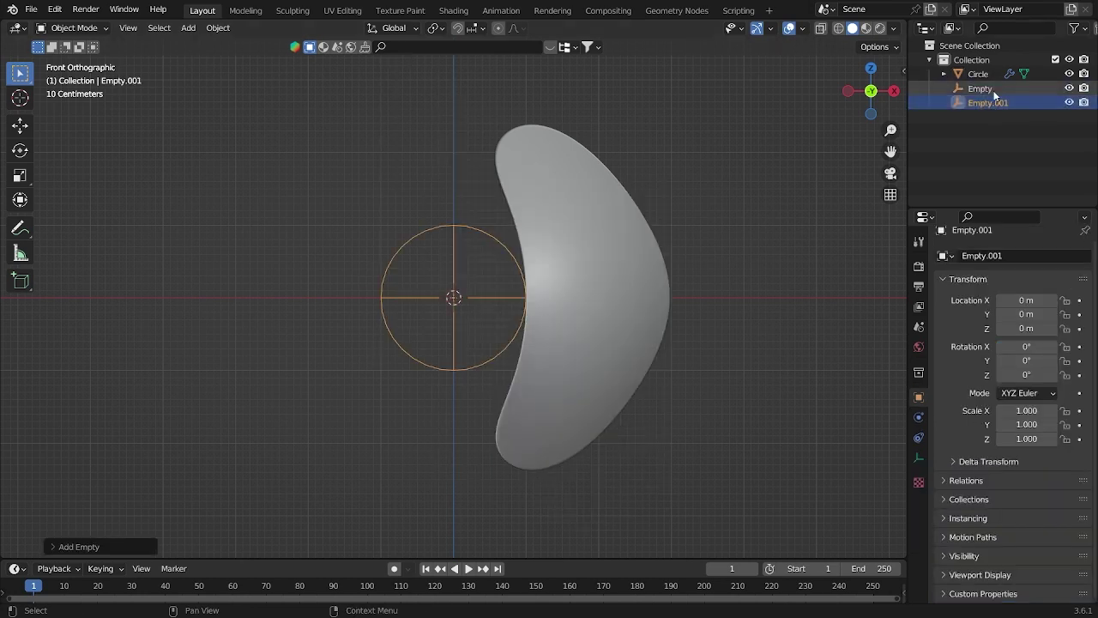
Step: Rename the Plain Axes empty to "Plain axes" in the outliner
left_click(1000, 122)
double_click(995, 88)
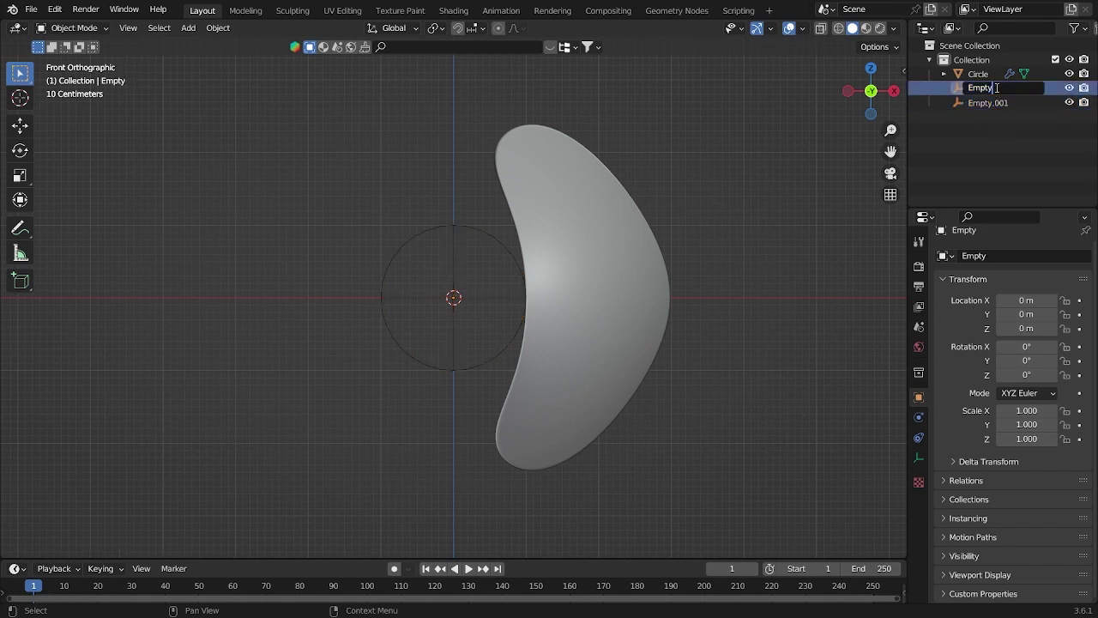
left_click_drag(997, 88, 941, 94)
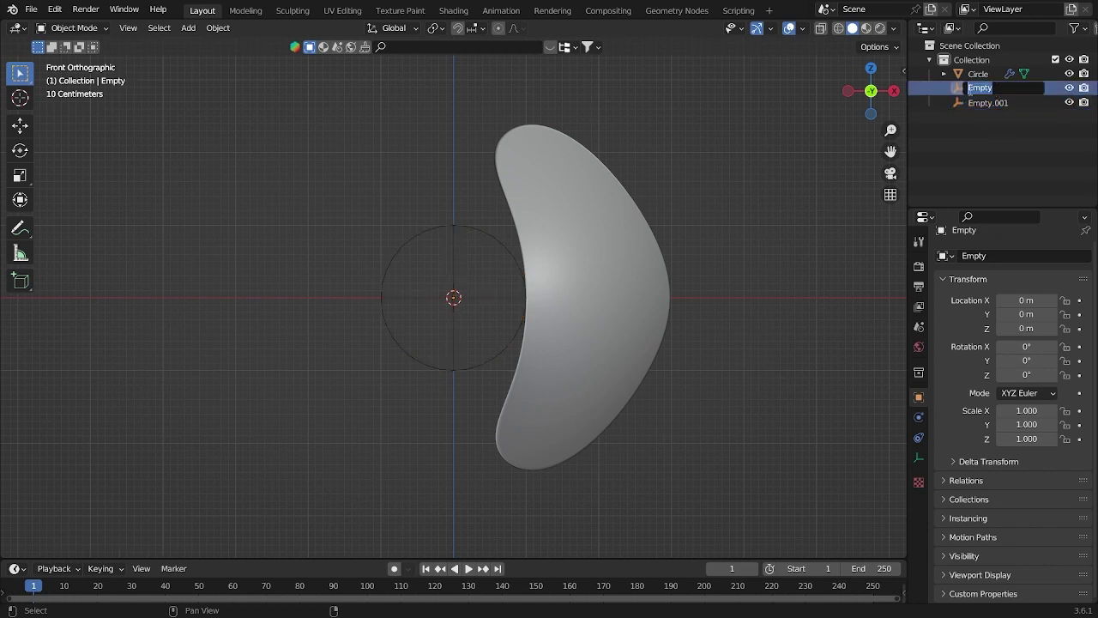
type("Plain axes")
key("Return")
Step: Rename the sphere-shaped empty to "Empty sphere" and save the file
left_click(972, 90)
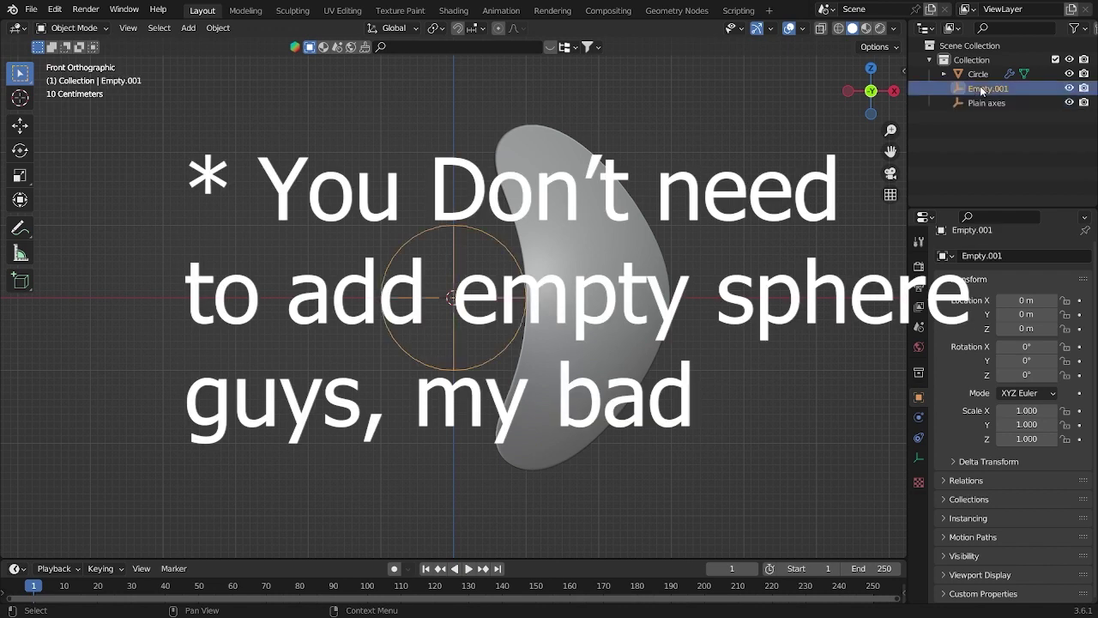
double_click(998, 88)
left_click_drag(993, 88, 1024, 83)
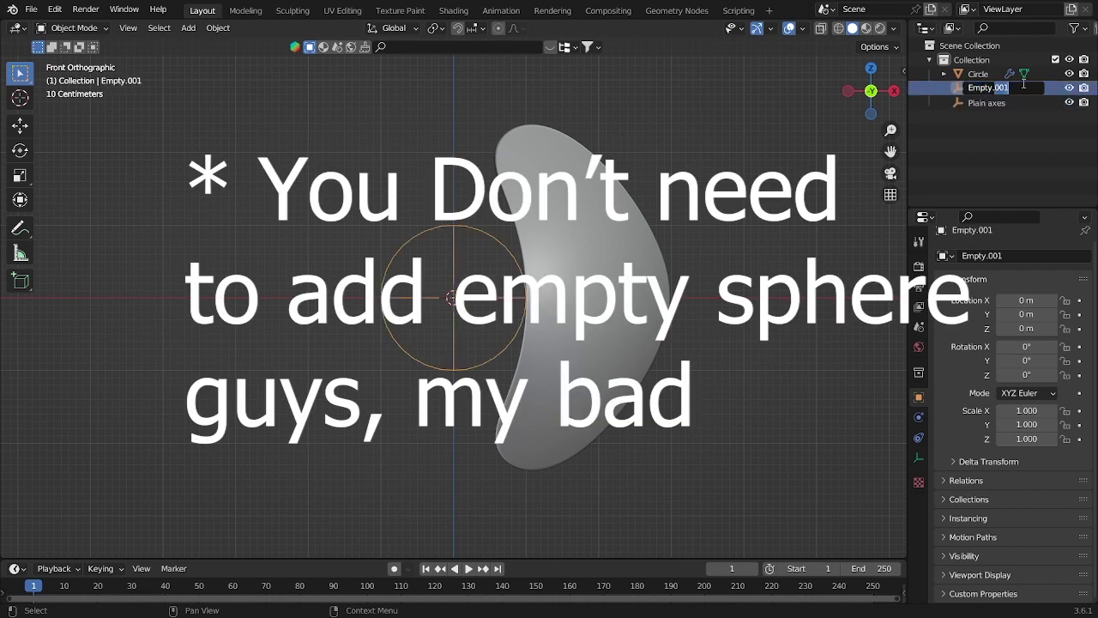
key("BackSpace")
type("sphere")
key("Return")
left_click(720, 220)
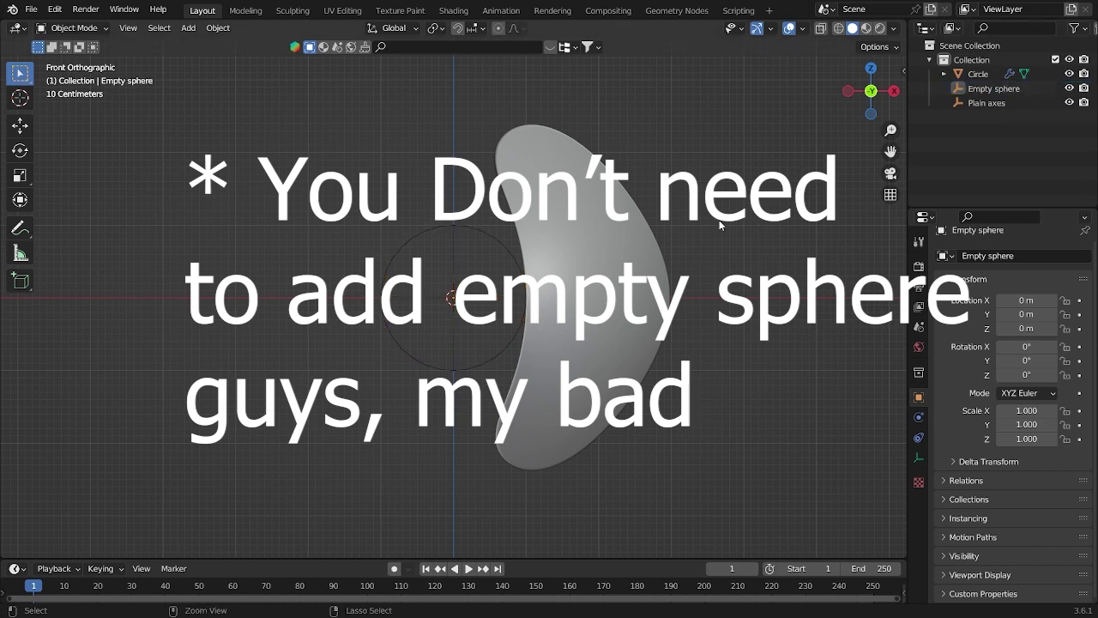
key("ctrl+s")
Step: Collapse the twisted disc's existing modifiers and add an Array modifier to it
left_click(618, 283)
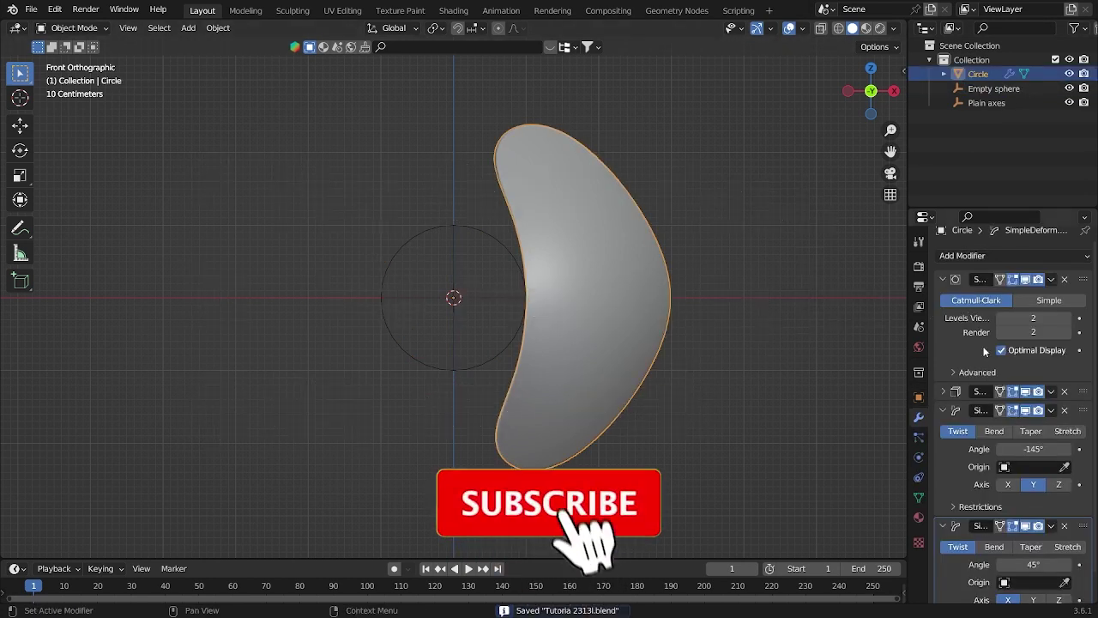
left_click(943, 279)
left_click(944, 325)
left_click(944, 345)
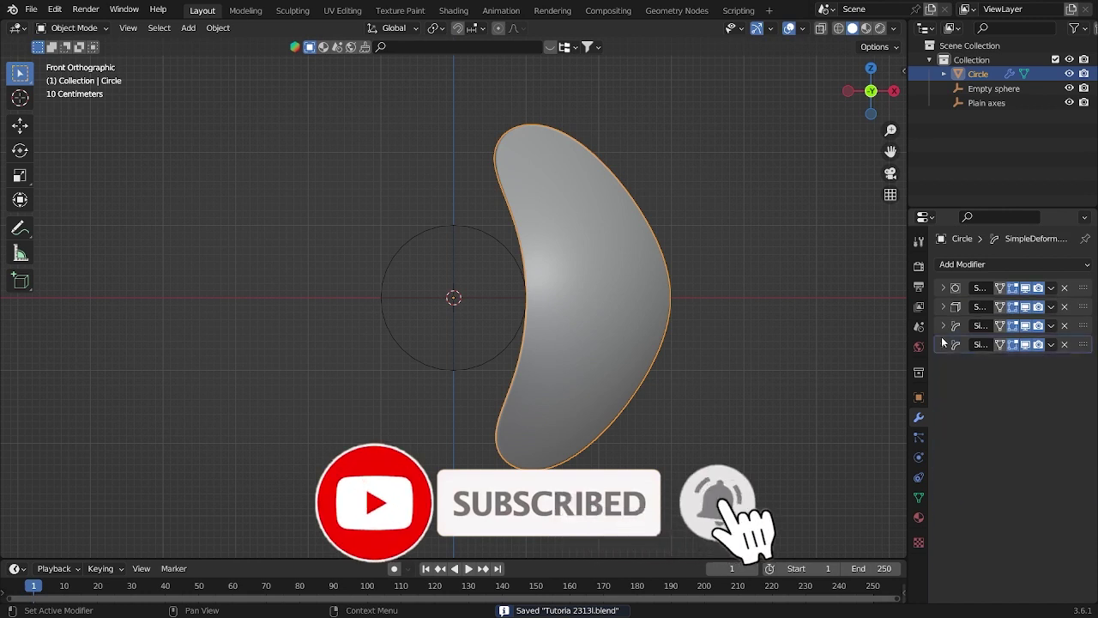
left_click(995, 264)
left_click(839, 306)
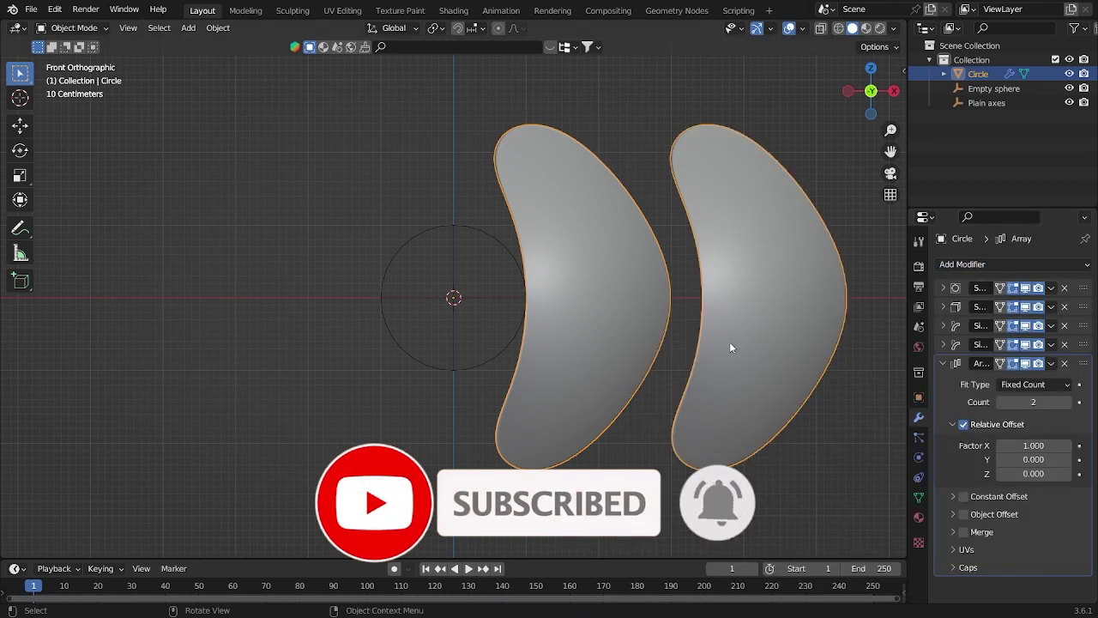
Step: Switch the Array modifier from Relative Offset to Object Offset, using Plain axes as the offset object
left_click(963, 425)
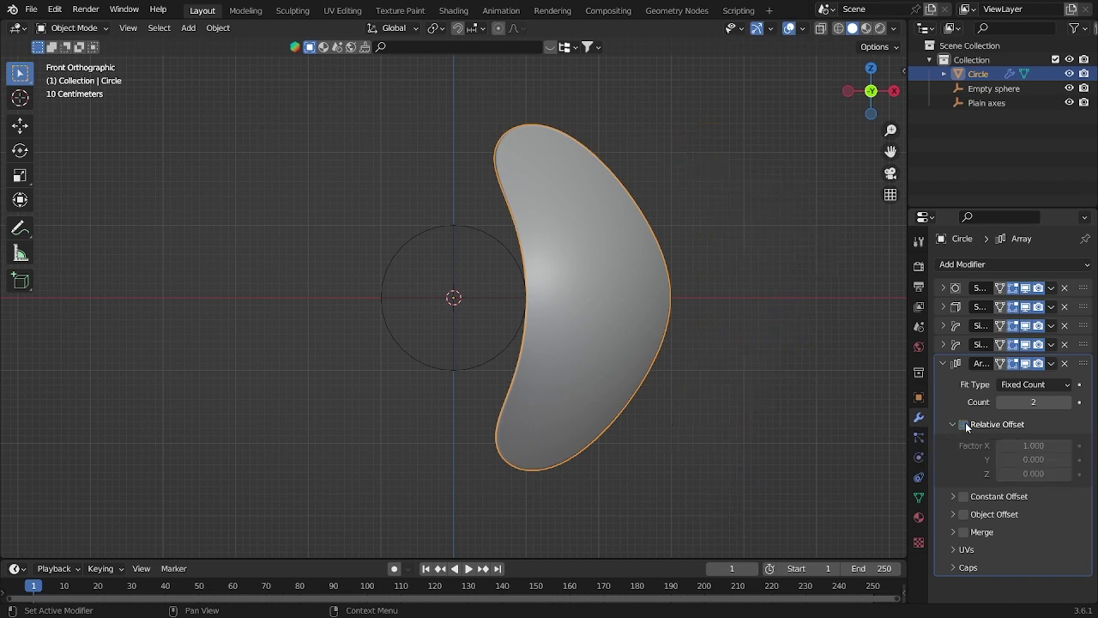
left_click(962, 515)
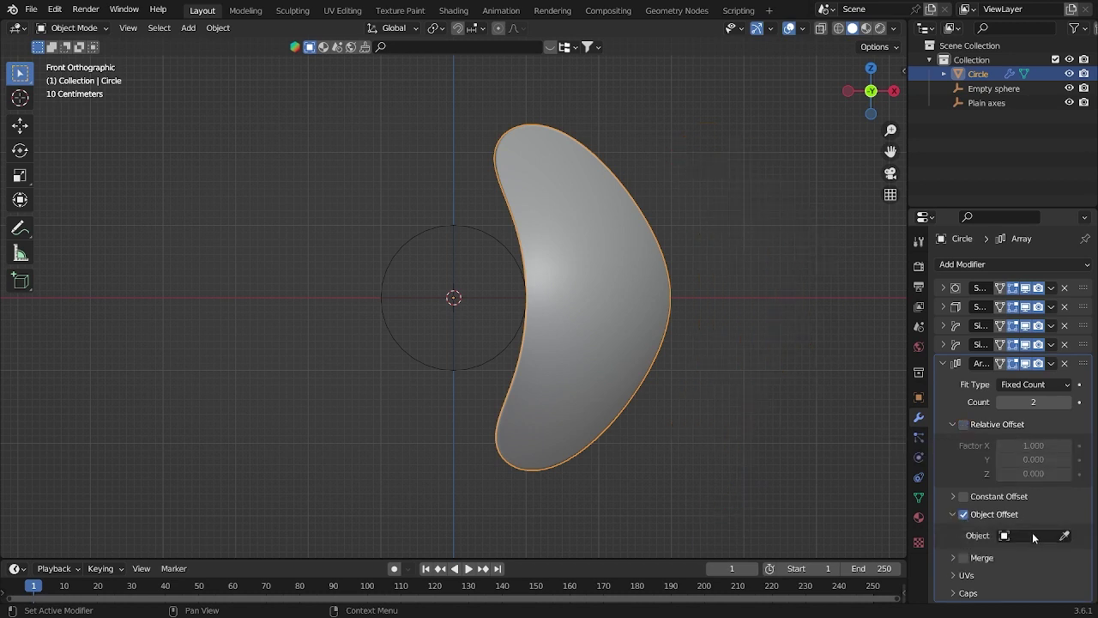
left_click(1033, 536)
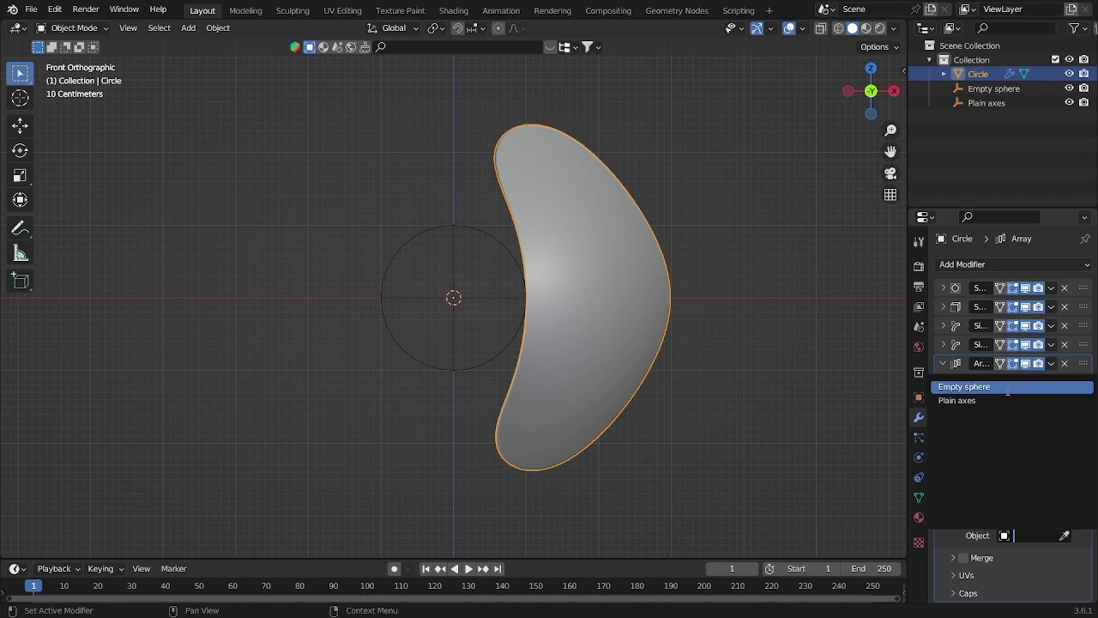
left_click(987, 399)
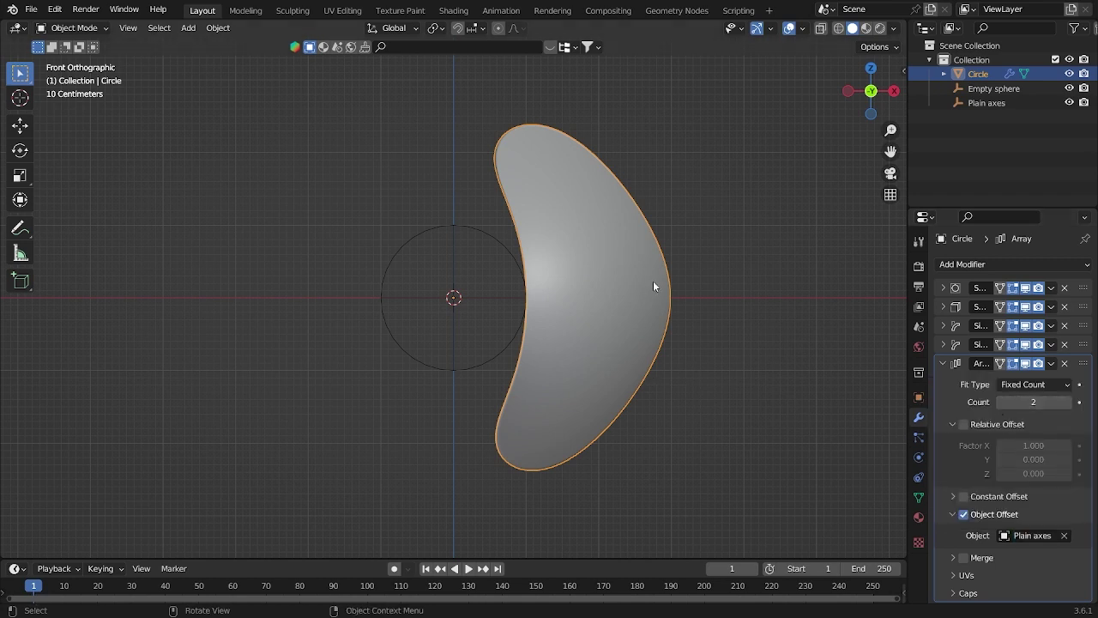
Step: Rotate the Empty sphere object to about -6.6° around Z in top view
middle_click_drag(654, 280, 675, 302)
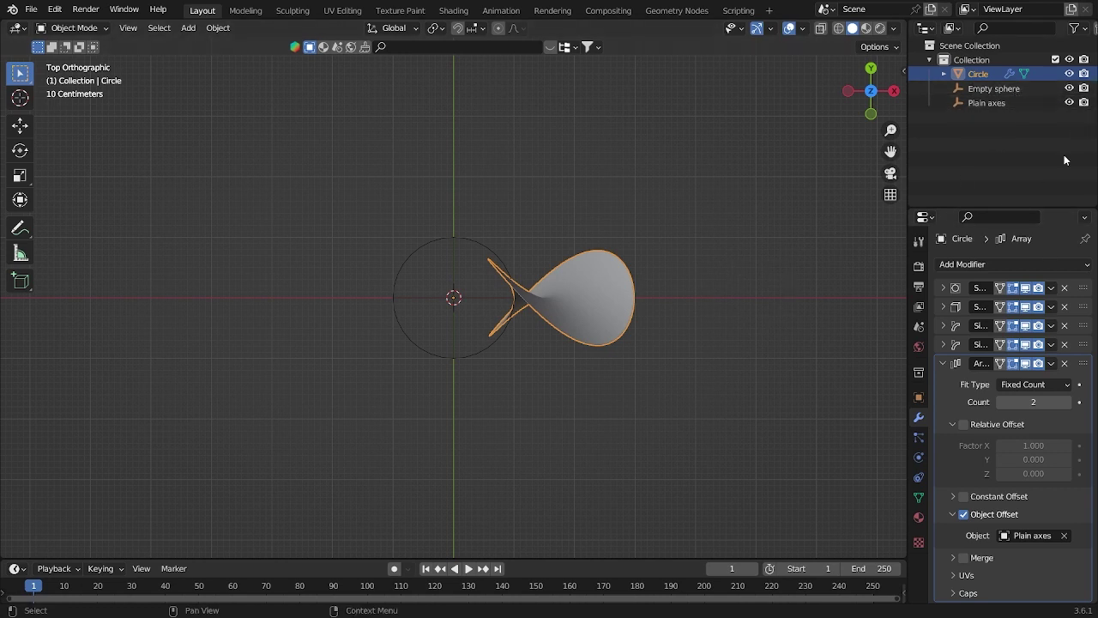
left_click(998, 103)
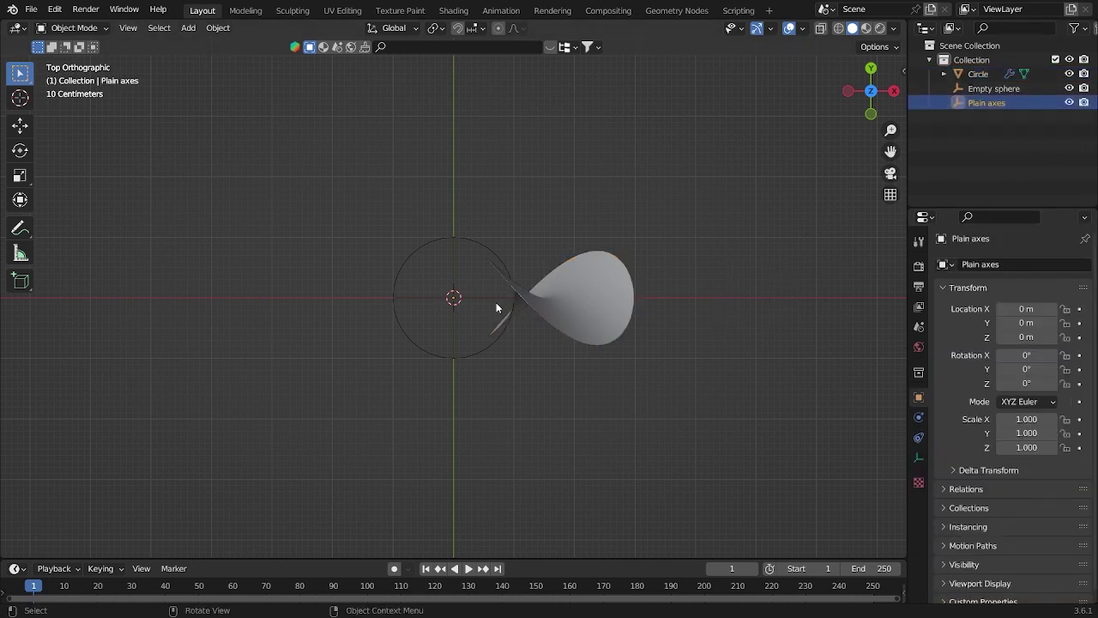
left_click(496, 302)
key("r")
right_click(717, 340)
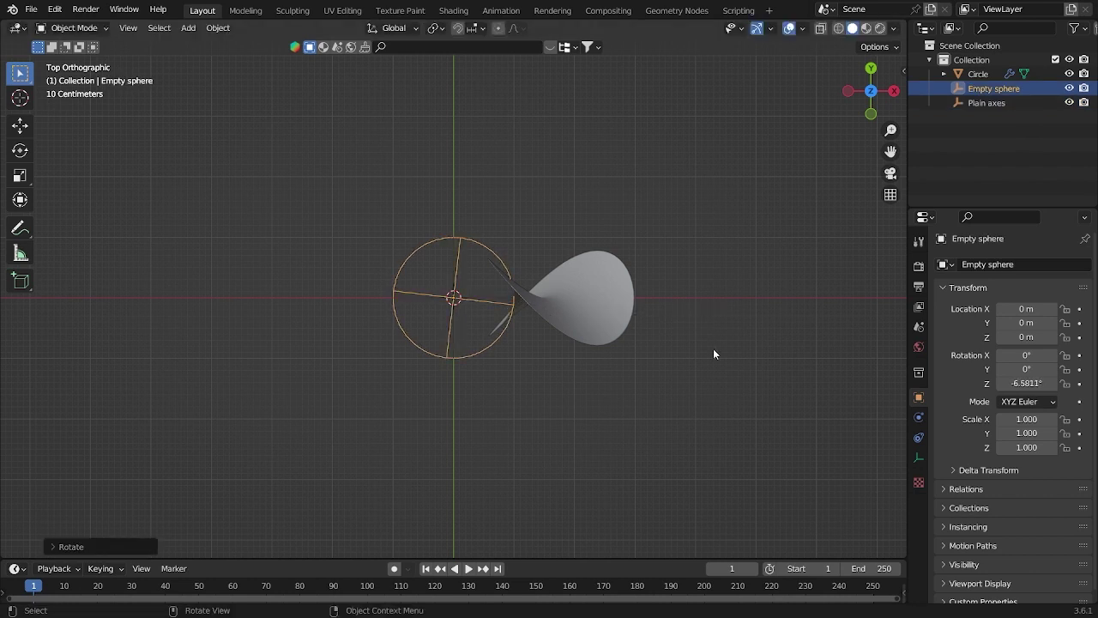
Step: Rotate the Plain axes empty to about -10.3° around Z to fan out the array copy
left_click(987, 103)
key("r")
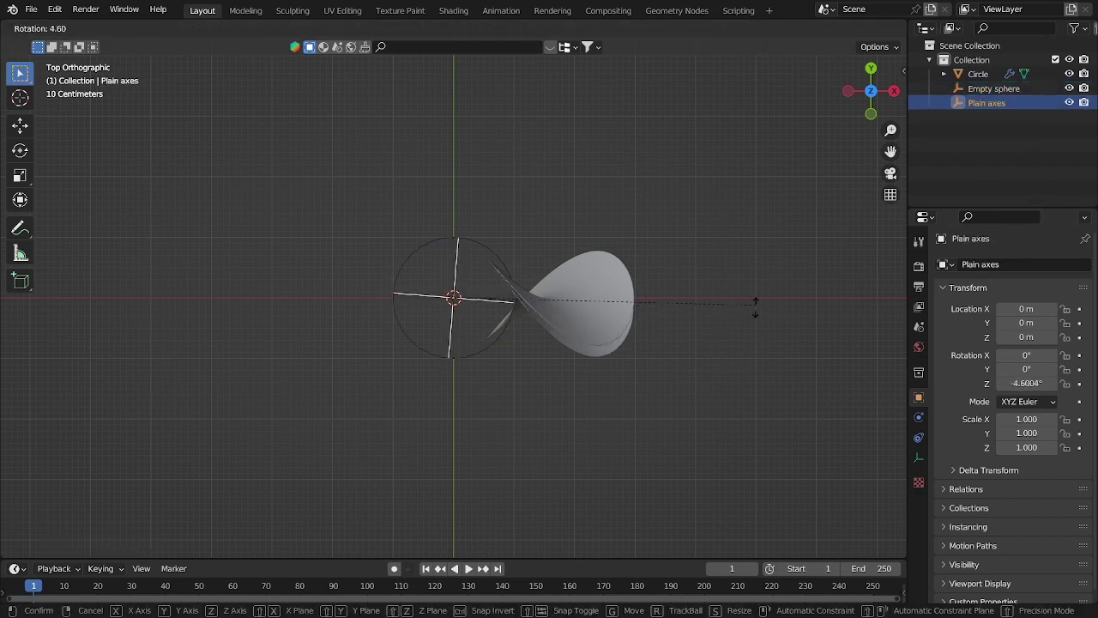
left_click(743, 329)
middle_click_drag(743, 328, 593, 305)
key("KP_7")
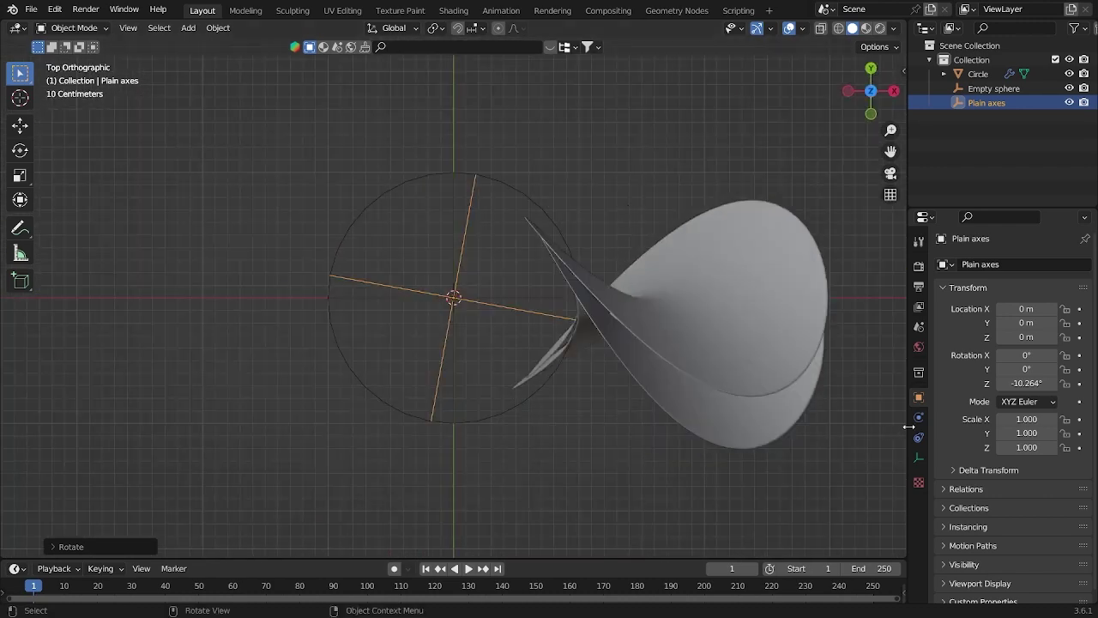
Step: Reduce the Plain axes empty's Z rotation to about -5.15° so the array copies sit closer together, then save the file
key("r")
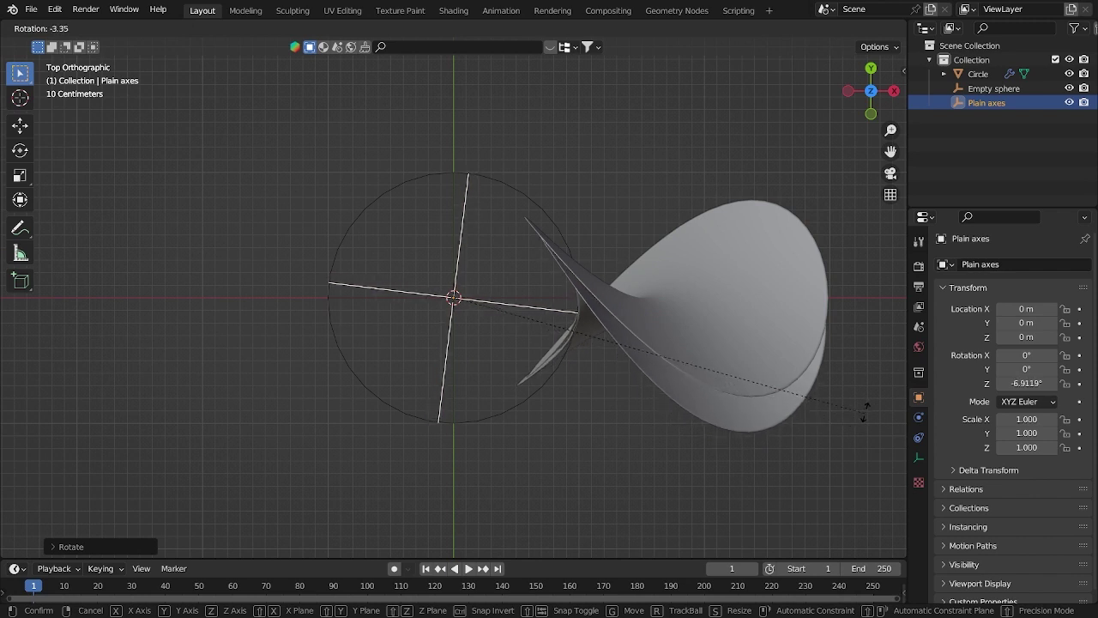
left_click(854, 415)
middle_click_drag(854, 415, 707, 369)
key("KP_7")
key("r")
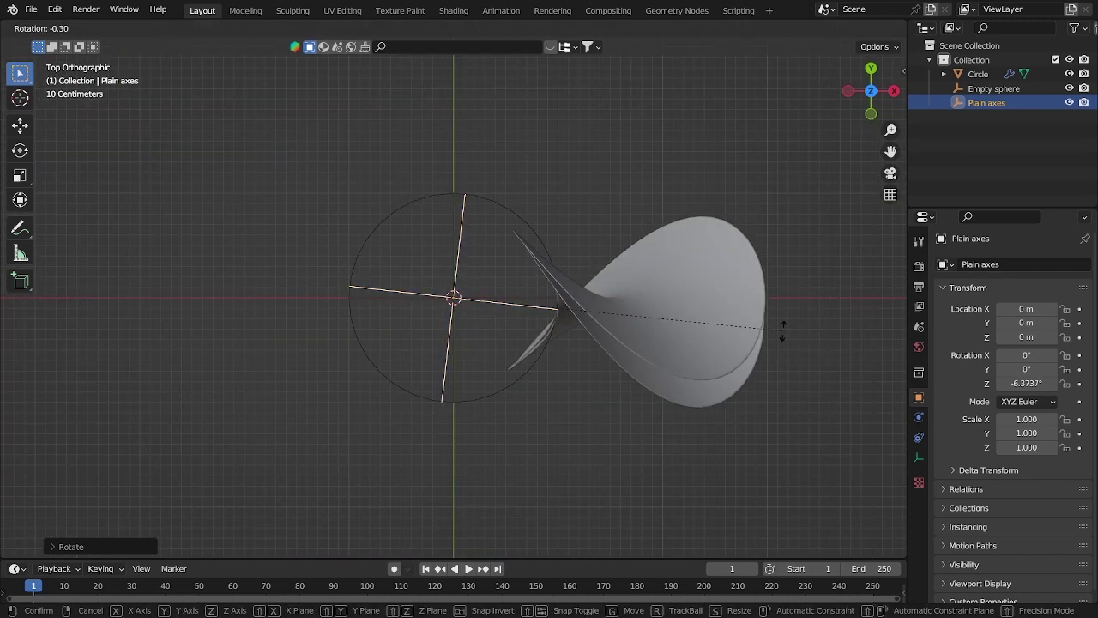
left_click(788, 320)
middle_click_drag(787, 319, 659, 291)
key("KP_7")
key("r")
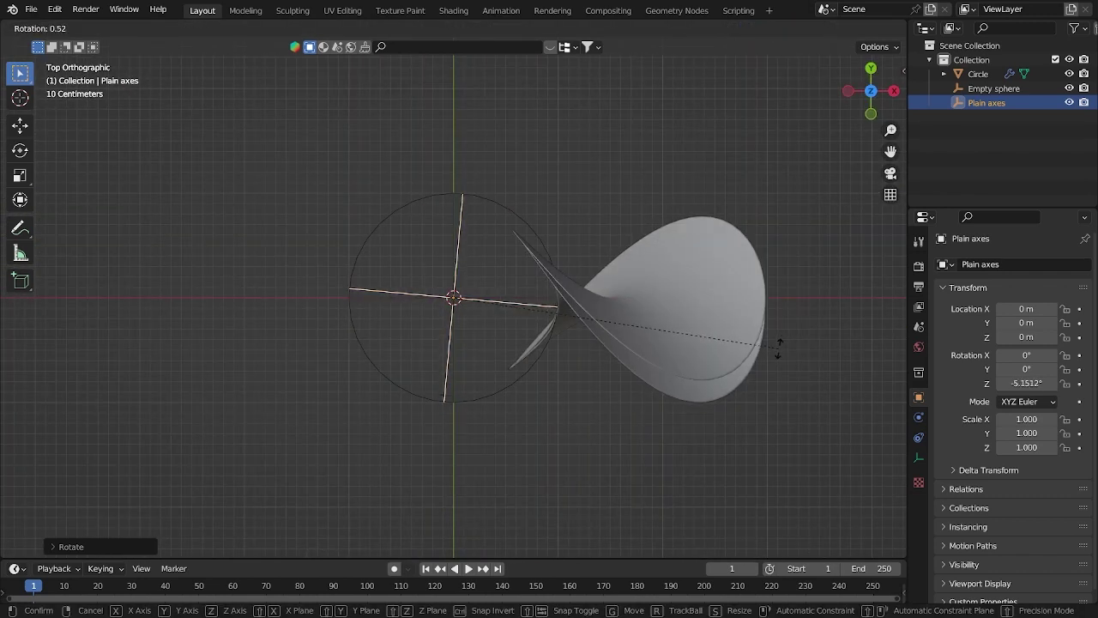
left_click(709, 346)
middle_click_drag(709, 346, 661, 233)
left_click(661, 233)
key("ctrl+s")
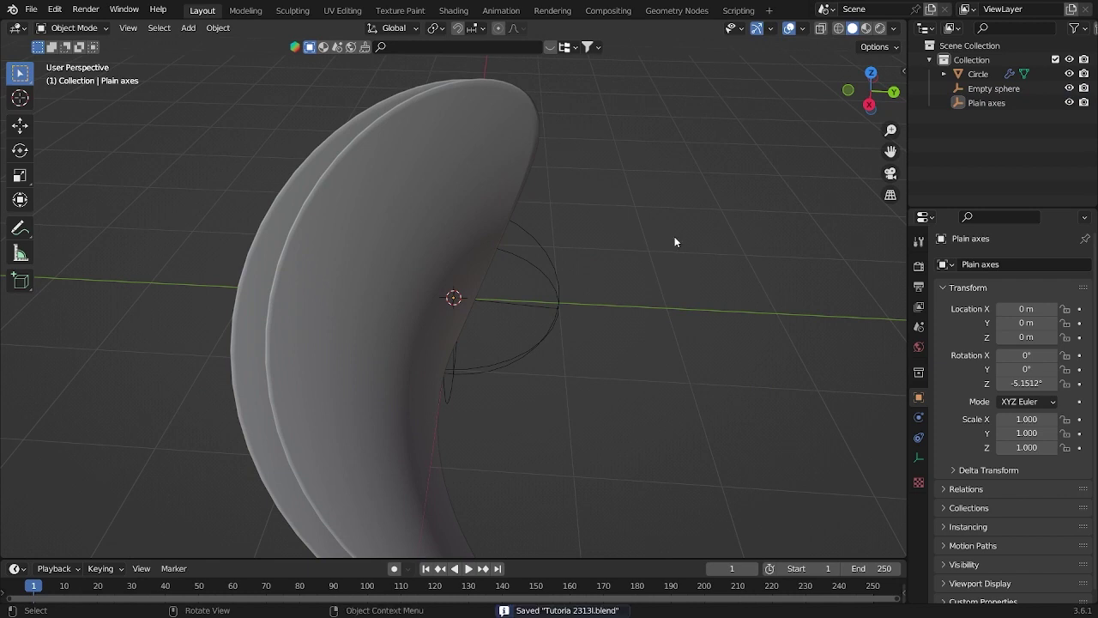
Step: Set the disc's Array modifier count to 50 and deselect the object
scroll(490, 286, "down", 4)
middle_click_drag(490, 287, 488, 277)
left_click(488, 276)
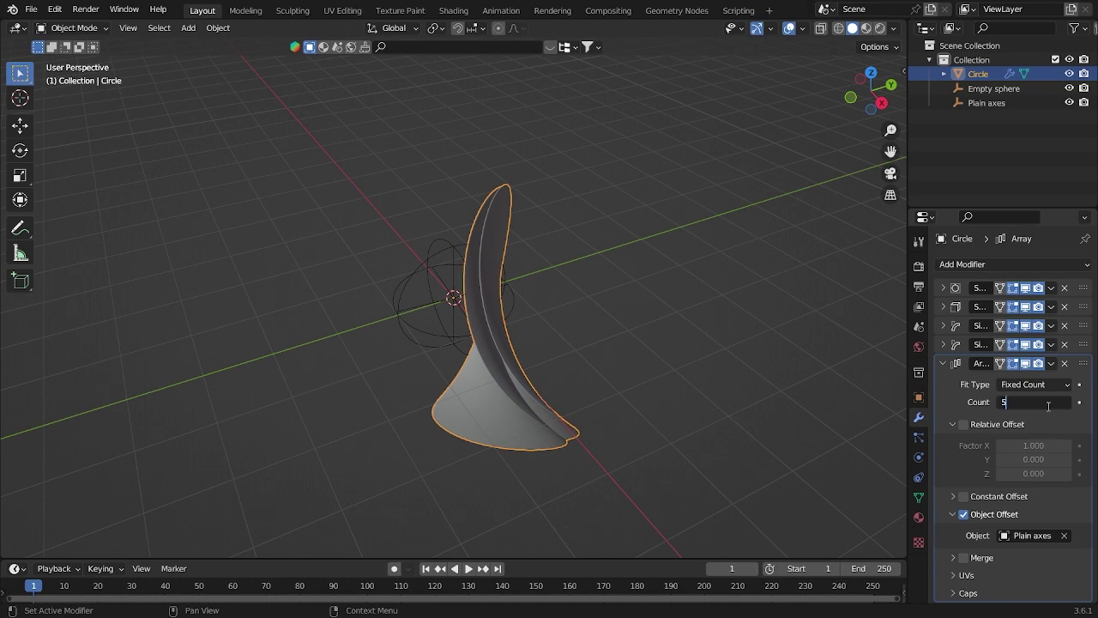
key("Return")
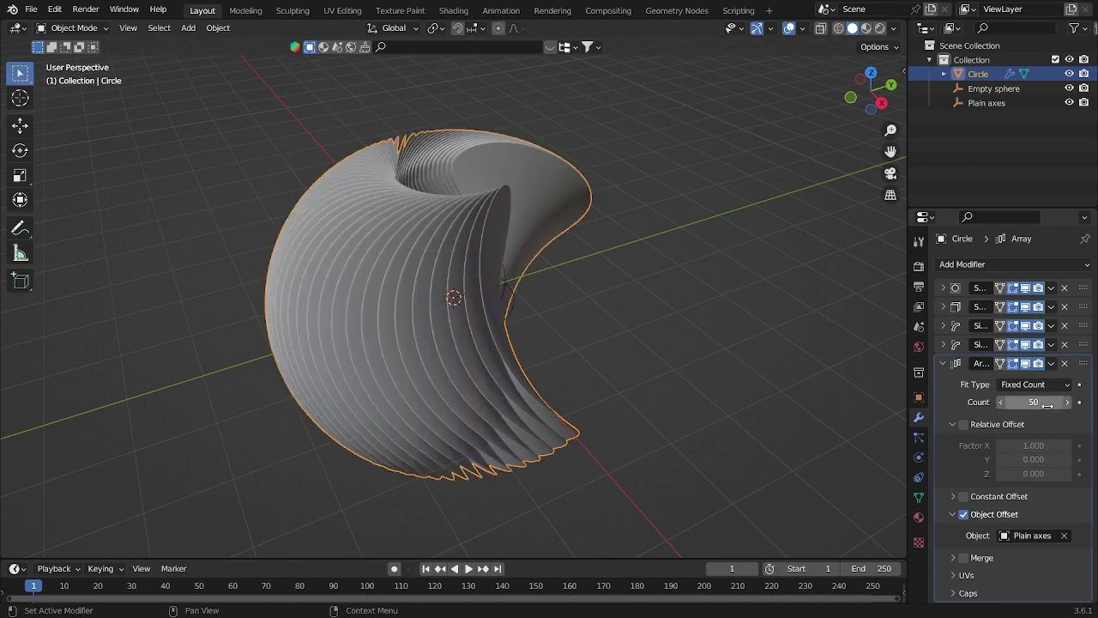
middle_click_drag(729, 333, 684, 240)
left_click(718, 271)
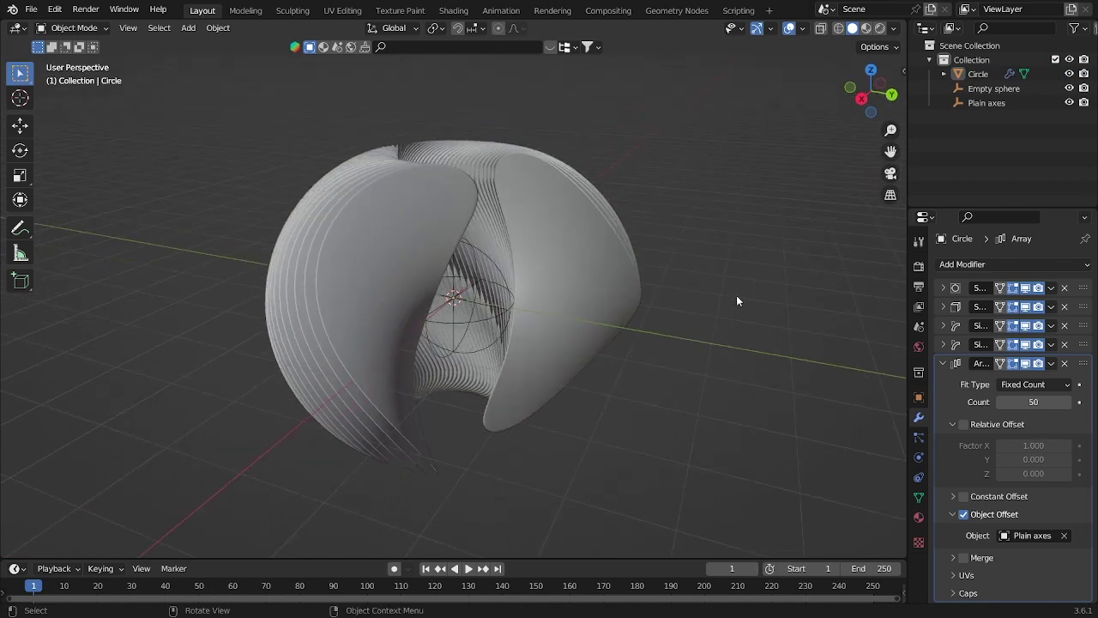
Step: Add a UV sphere at the origin with 50 segments and 50 rings
middle_click_drag(735, 294, 626, 313)
left_click(580, 293)
left_click(747, 211)
key("shift+a")
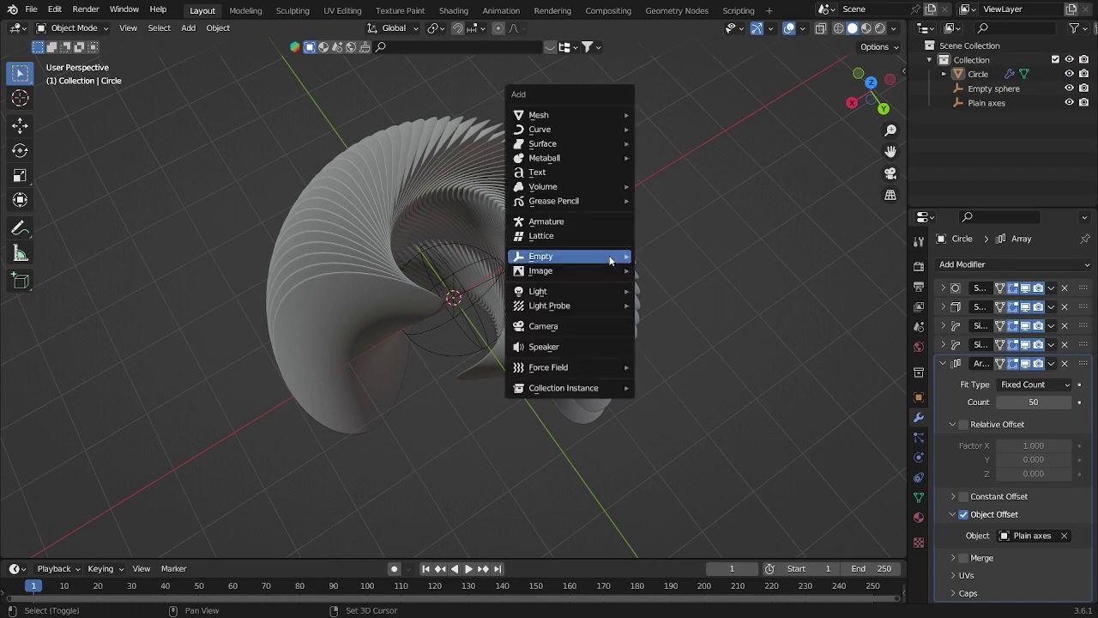
mouse_move(588, 115)
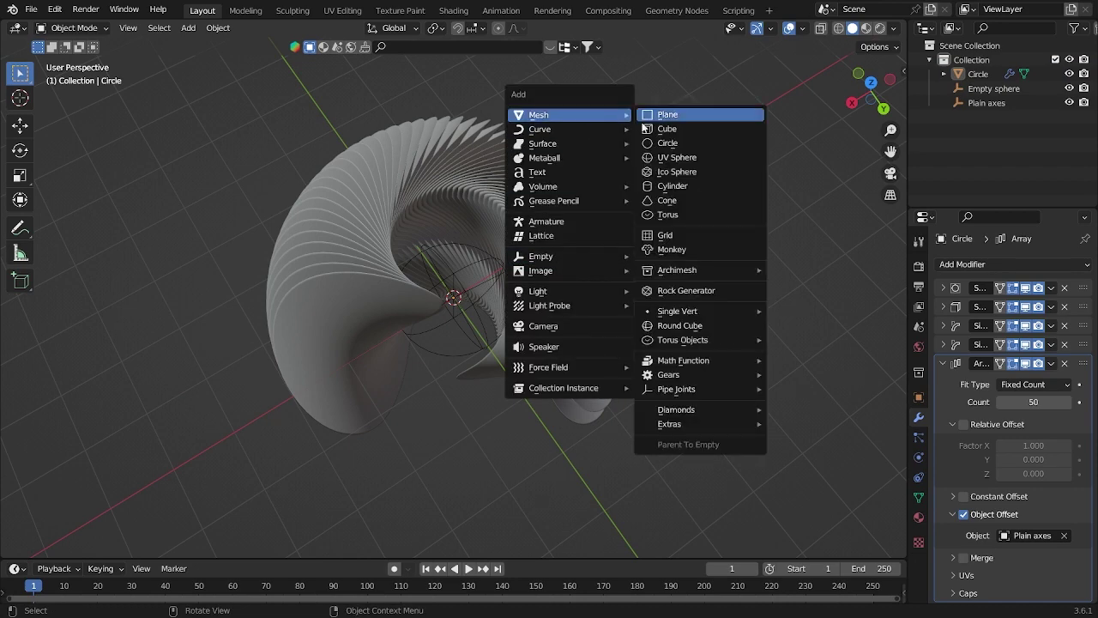
left_click(664, 163)
left_click(102, 543)
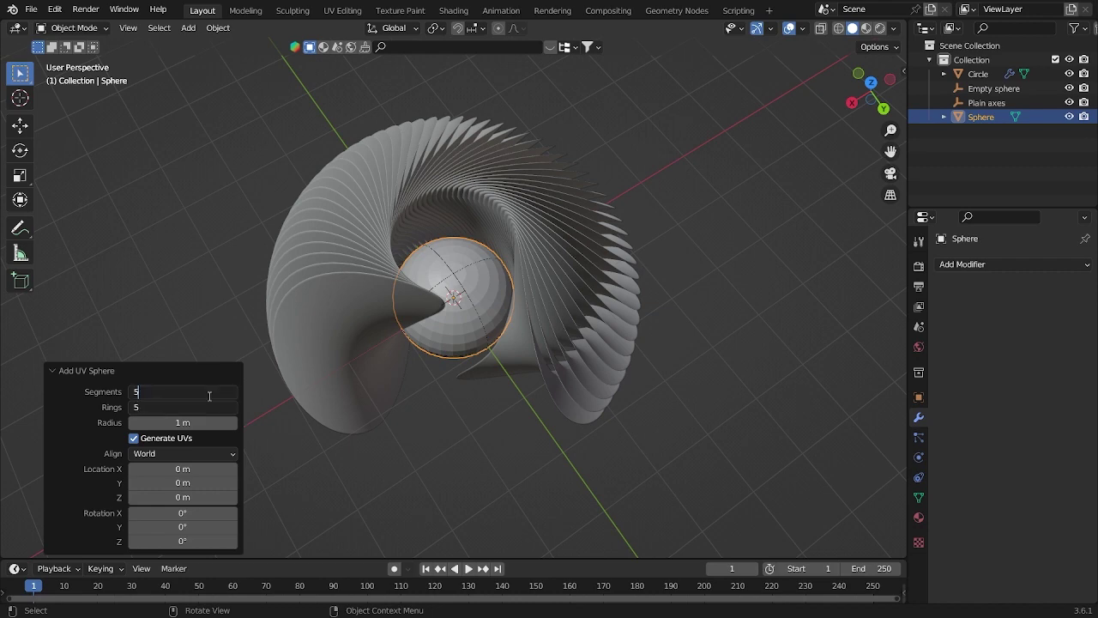
key("Return")
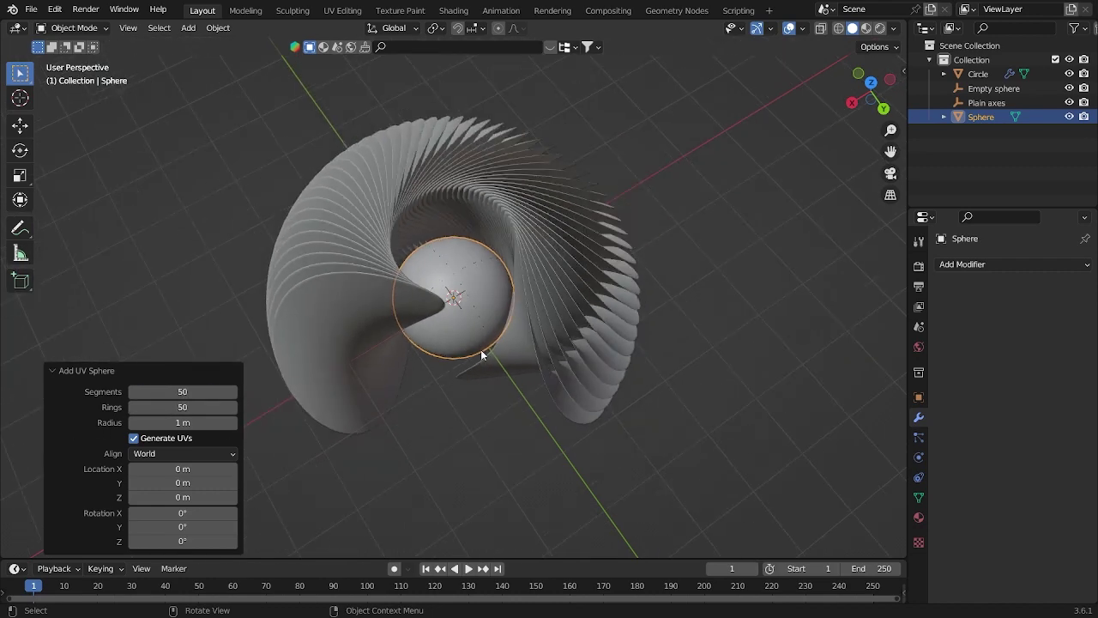
Step: Apply Shade Smooth to the UV sphere and deselect it
right_click(439, 295)
left_click(439, 294)
middle_click_drag(480, 270, 645, 410)
left_click(645, 410)
Step: Move the disc's mesh slightly farther out along positive X in Edit Mode, then return to Object Mode
middle_click_drag(634, 347, 502, 360)
scroll(502, 360, "down", 2)
left_click(449, 406)
key("Tab")
scroll(450, 405, "down", 3)
scroll(483, 386, "up", 4)
key("KP_7")
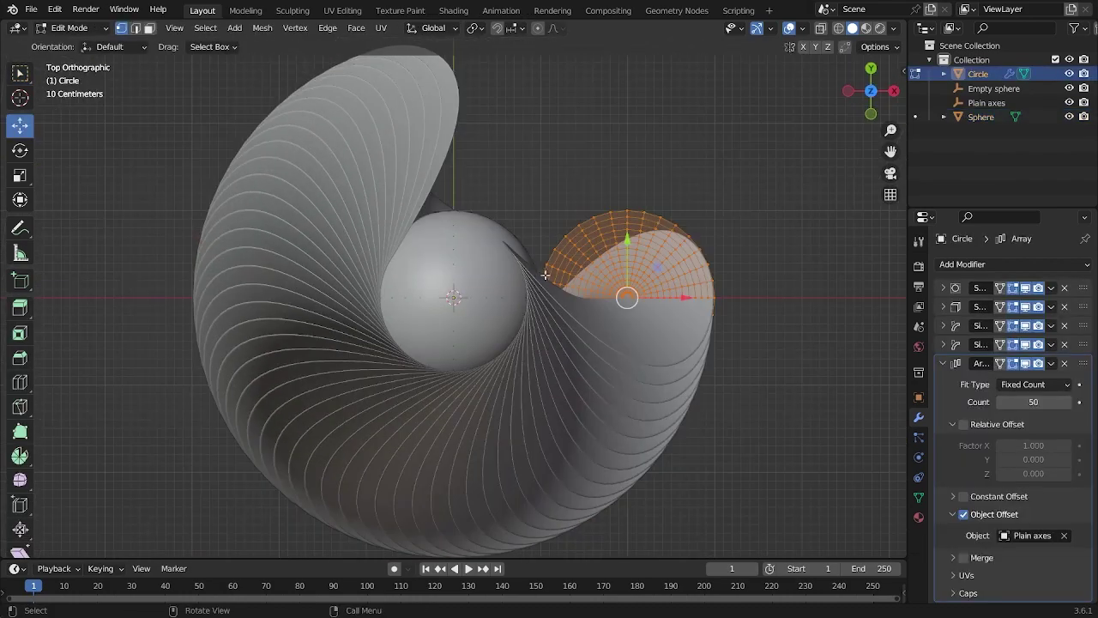
key("KP_Decimal")
scroll(728, 363, "down", 5)
left_click_drag(512, 297, 545, 298)
middle_click_drag(608, 298, 644, 268)
key("Tab")
Step: Add a torus at the origin with 60 major and 60 minor segments, a 1.2 m major radius and a 0.03 m minor radius
key("shift+a")
mouse_move(644, 270)
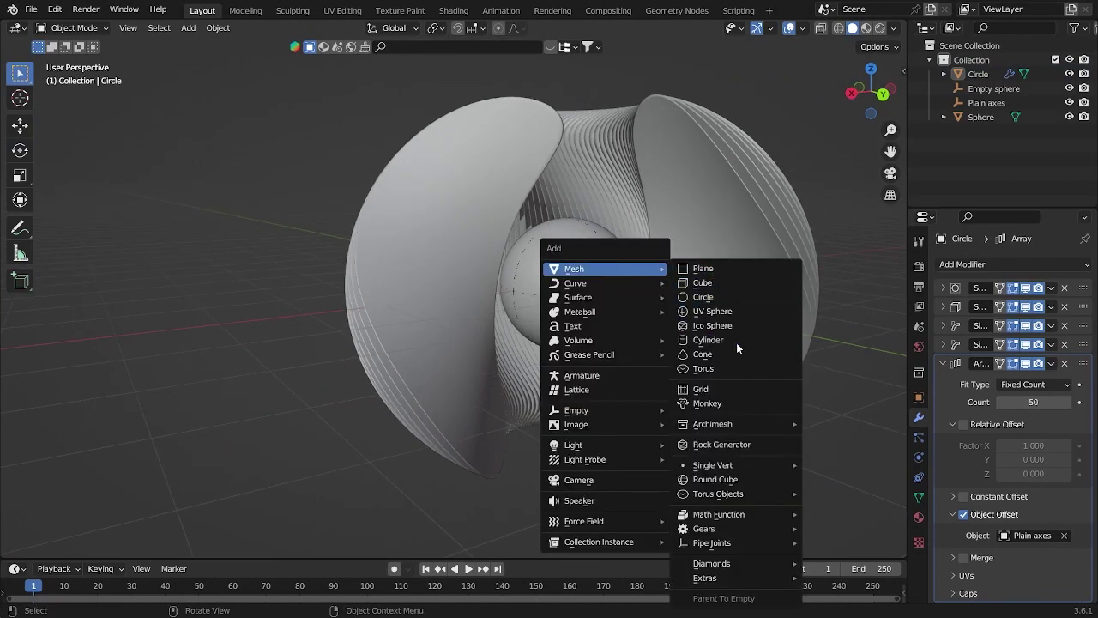
left_click(705, 369)
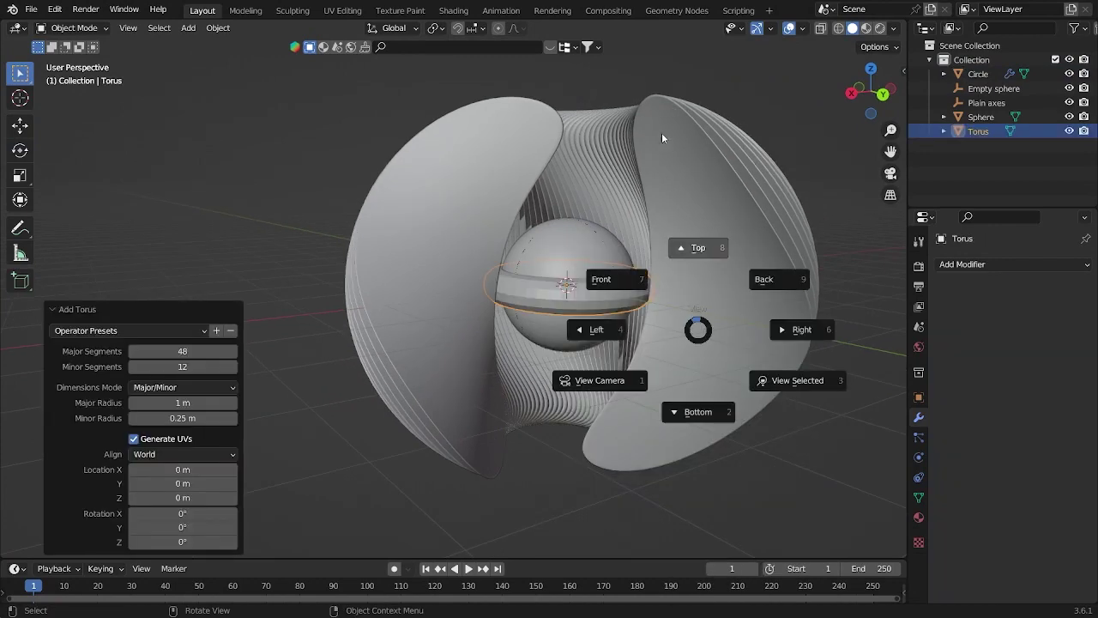
key("KP_7")
left_click_drag(188, 350, 191, 367)
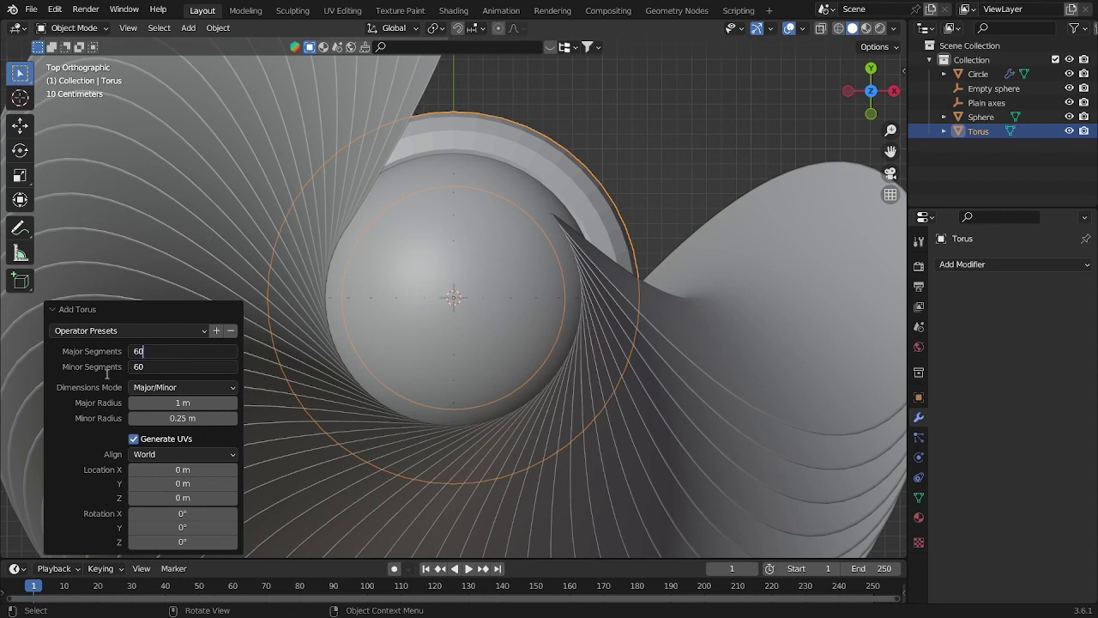
type("60")
key("Return")
left_click_drag(183, 418, 128, 418)
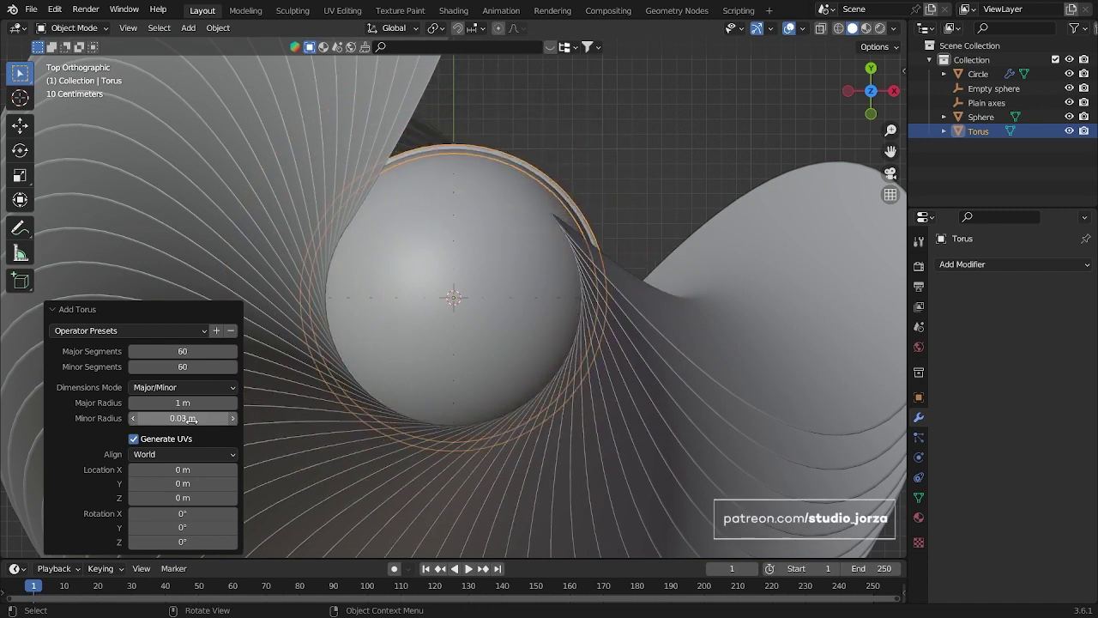
left_click_drag(184, 403, 242, 402)
Step: Tilt the torus by about -45.8° as seen in the right orthographic view
middle_click_drag(601, 283, 574, 217)
key("grave")
left_click(533, 131)
scroll(556, 228, "down", 6)
key("grave")
left_click(749, 272)
scroll(680, 274, "up", 6)
key("r")
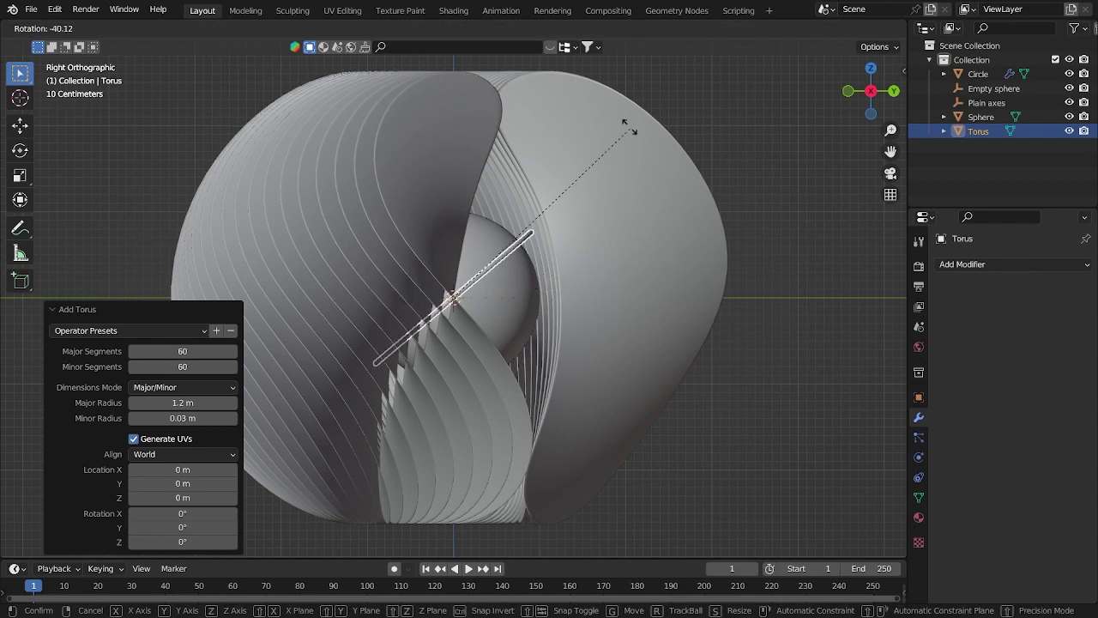
left_click(635, 129)
Step: Rotate the tilted torus around the sphere as seen in the top orthographic view, then deselect it
middle_click_drag(635, 128, 602, 360)
key("r")
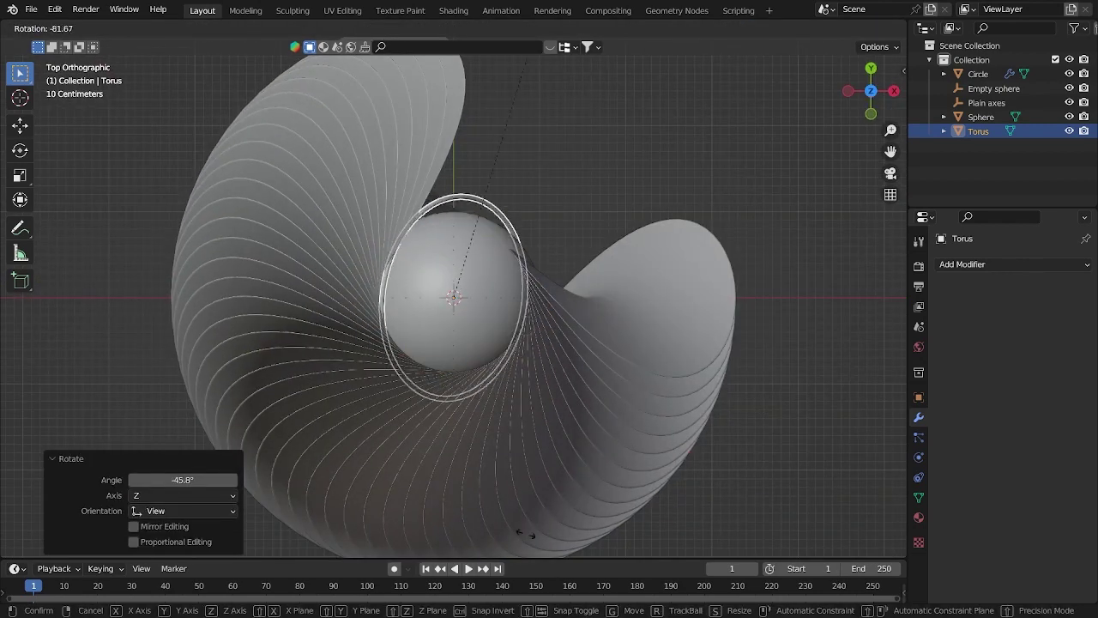
left_click(300, 555)
left_click(807, 339)
Step: Rotate all objects together by about 148° in the top view so the opening faces the front, then deselect them
middle_click_drag(807, 339, 692, 165)
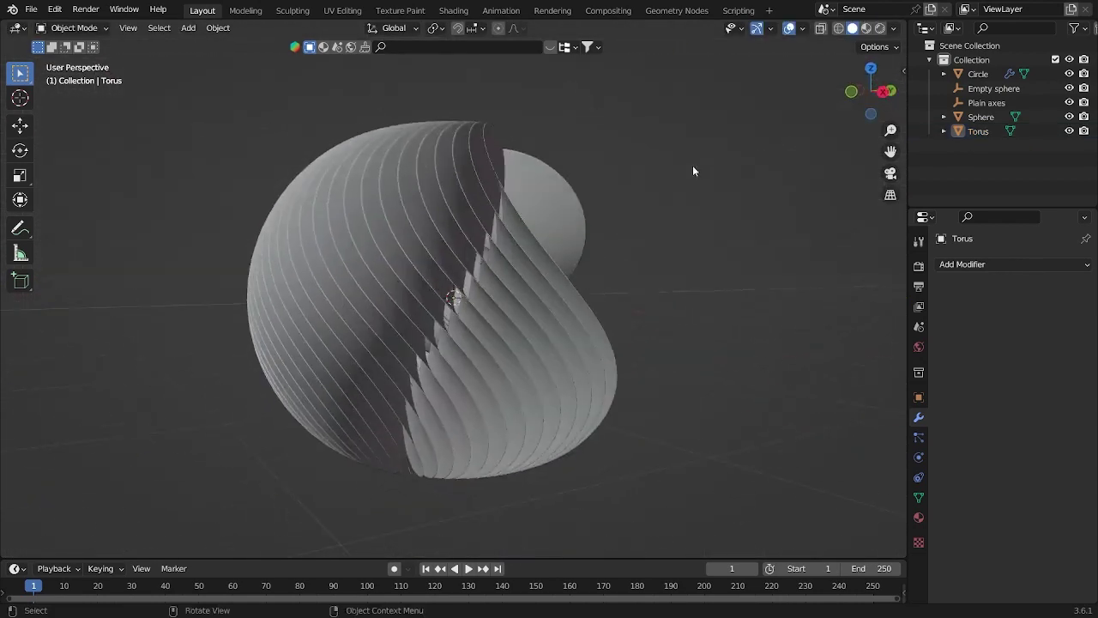
scroll(692, 165, "down", 5)
key("KP_1")
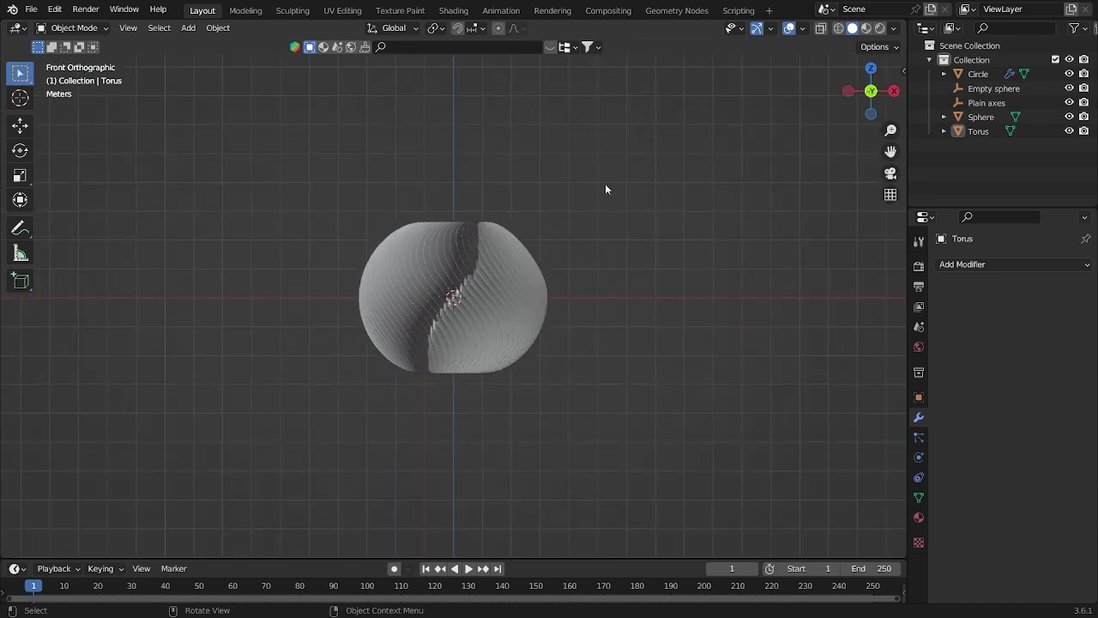
key("KP_7")
key("ctrl+b")
left_click_drag(275, 227, 266, 219)
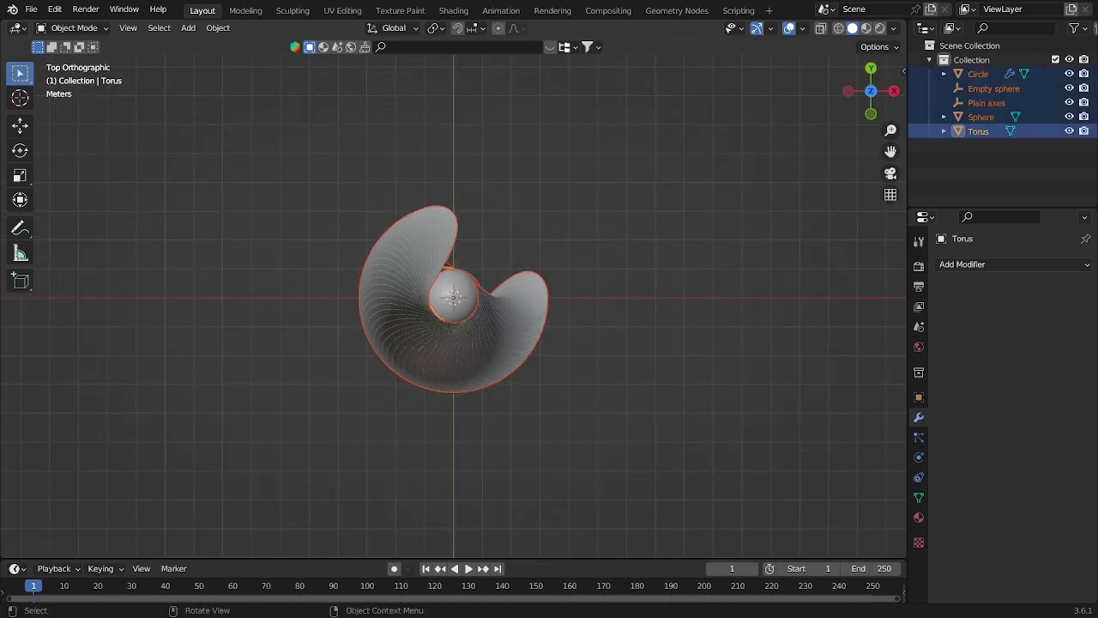
key("r")
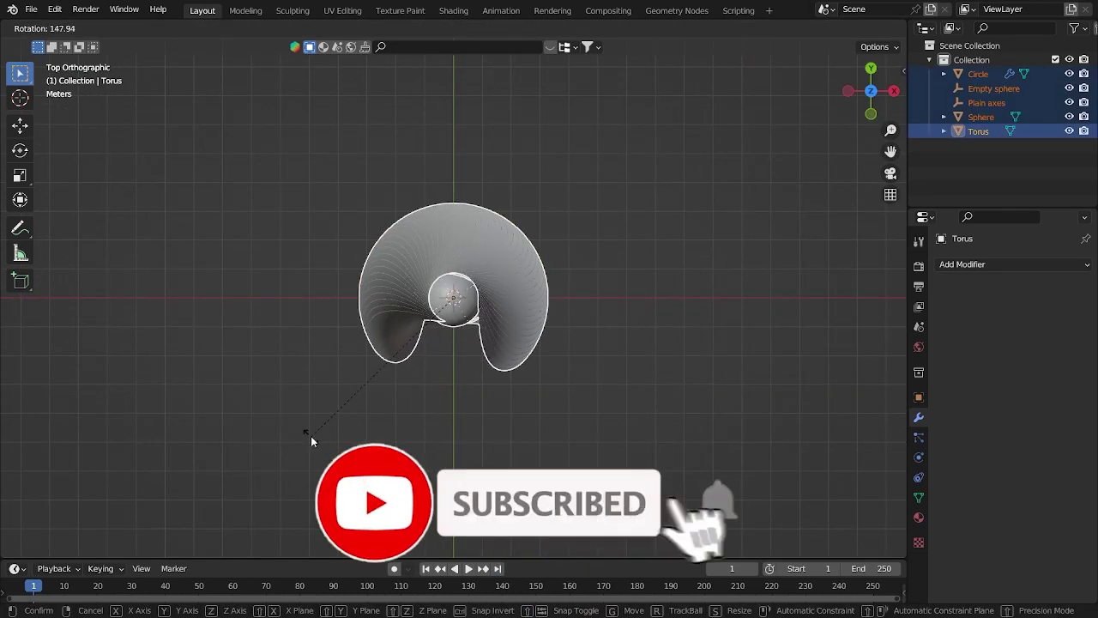
left_click(310, 436)
left_click(608, 348)
Step: Add a camera aligned to the front view with a focal length of 140 mm
key("grave")
left_click(533, 222)
key("shift+a")
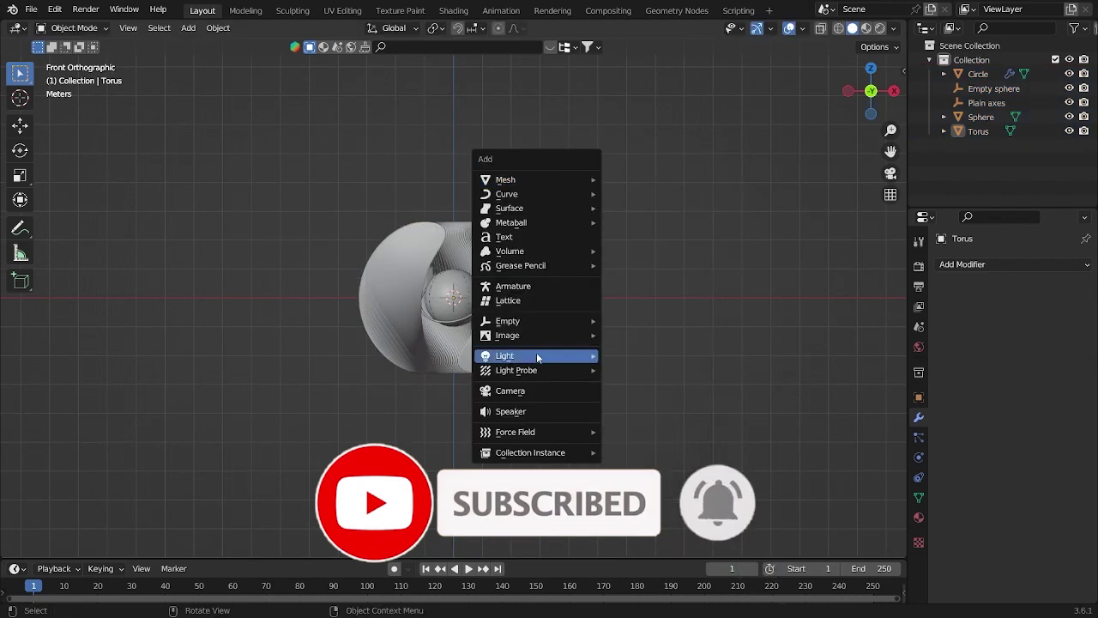
left_click(532, 388)
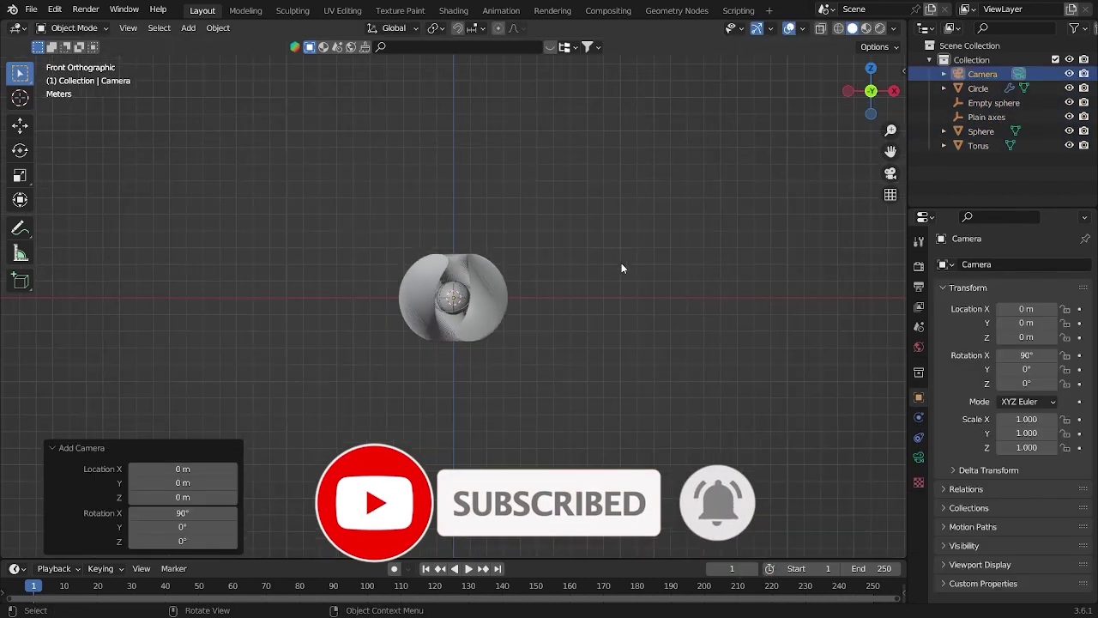
key("ctrl+alt+KP_0")
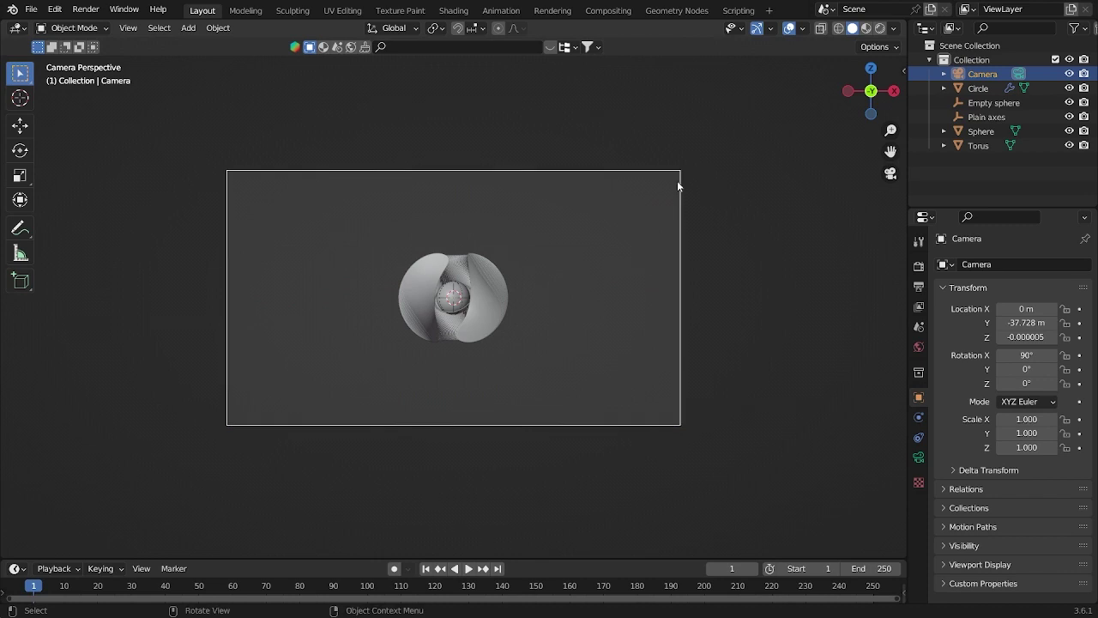
left_click(919, 458)
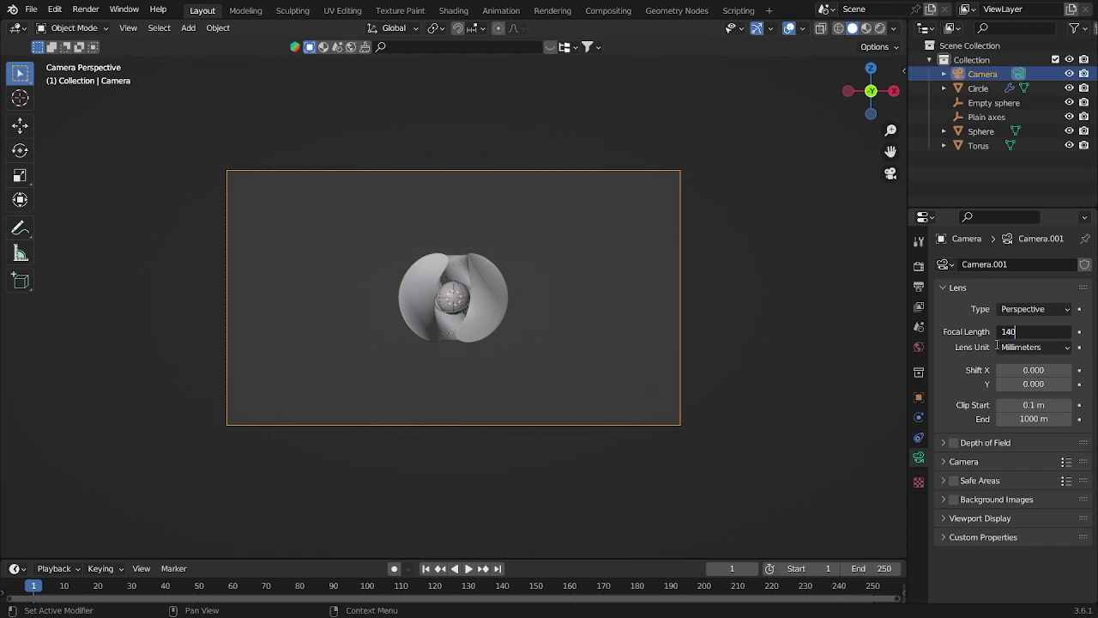
key("Return")
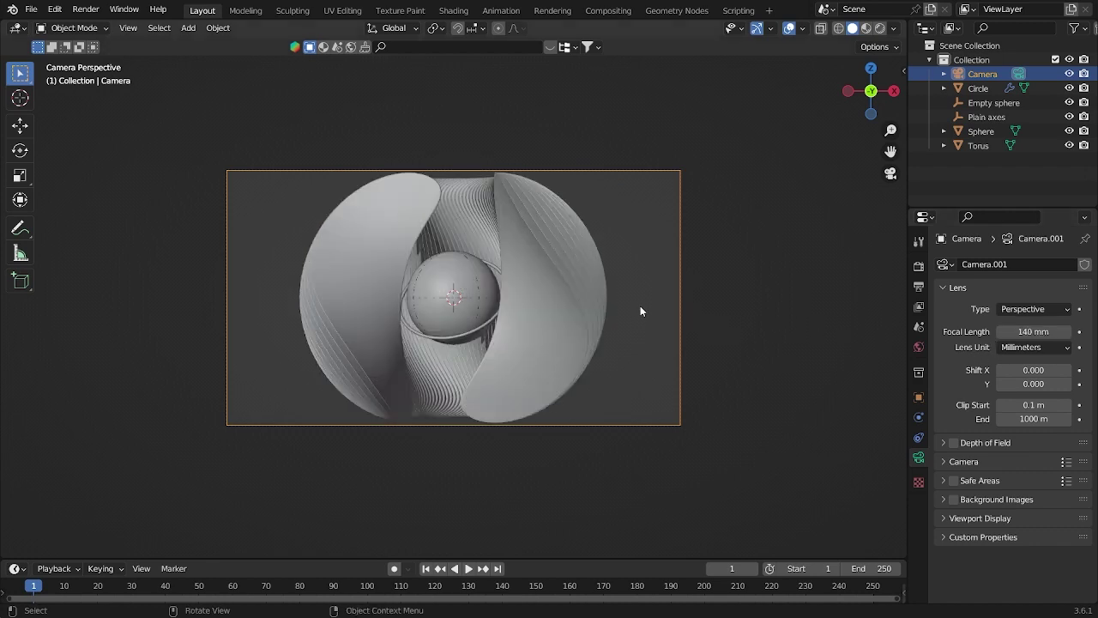
Step: Pull the camera back slightly by temporarily locking it to the view, leaving a margin around the shape
key("n")
left_click(898, 135)
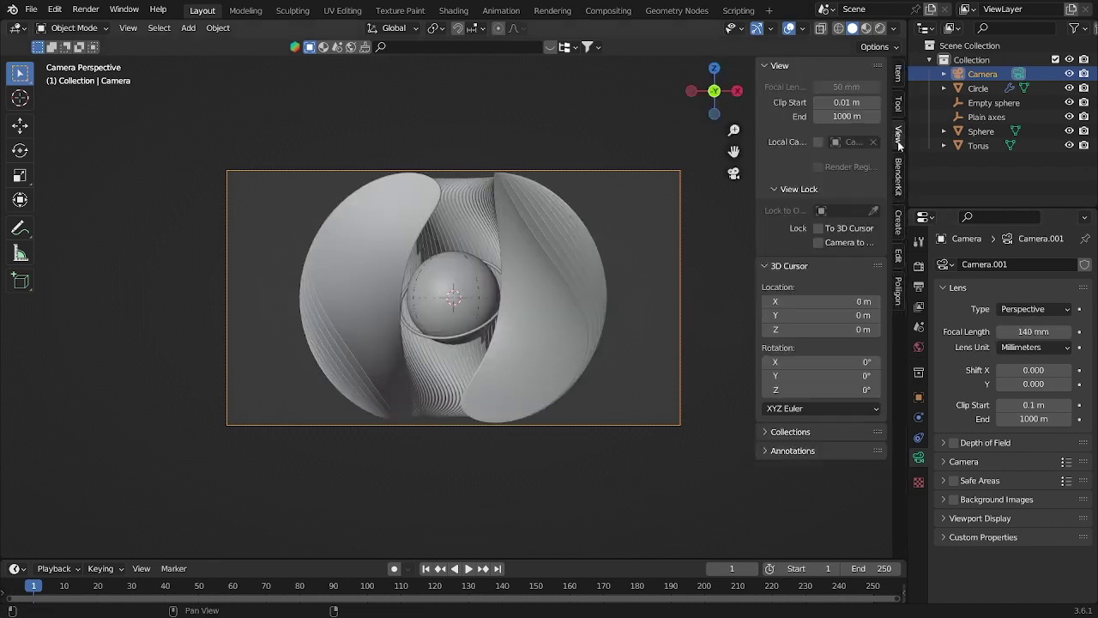
left_click(818, 242)
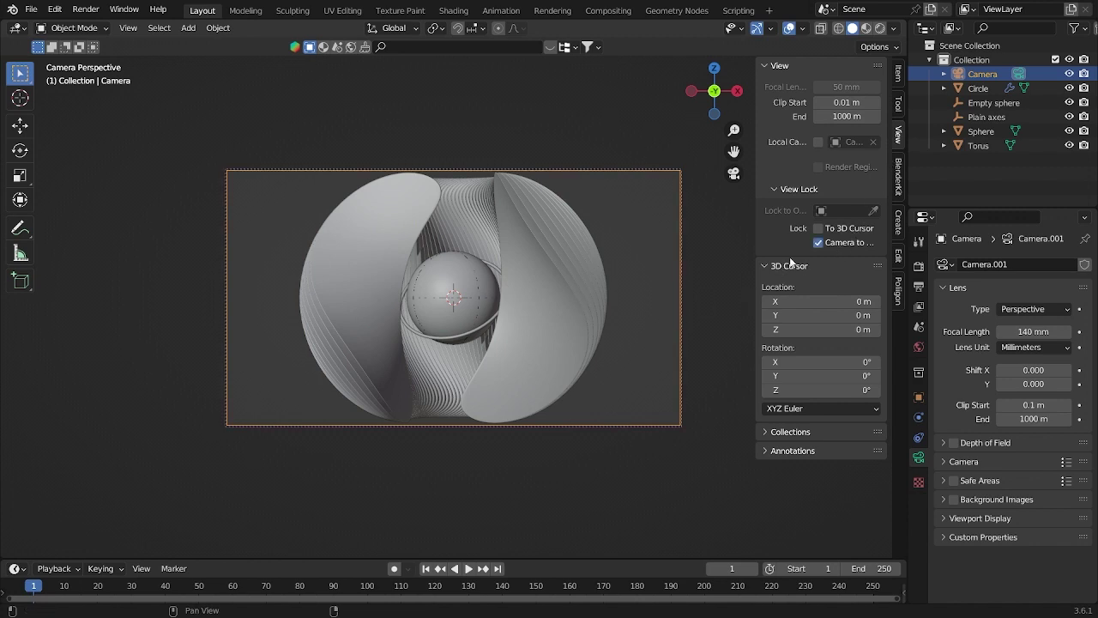
scroll(573, 280, "down", 3)
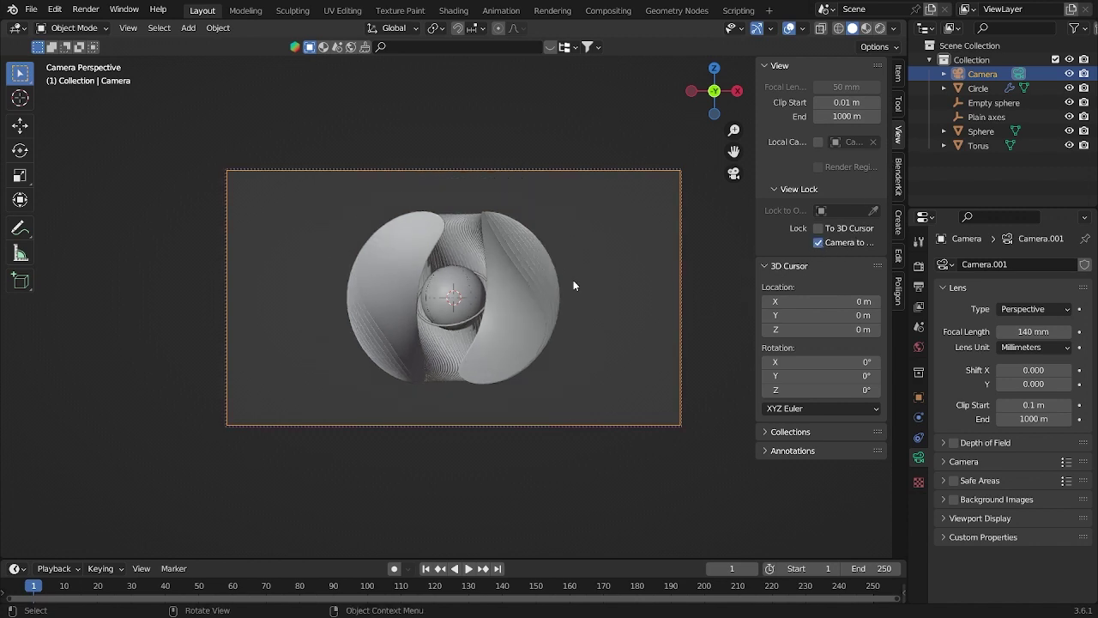
scroll(573, 285, "up", 2)
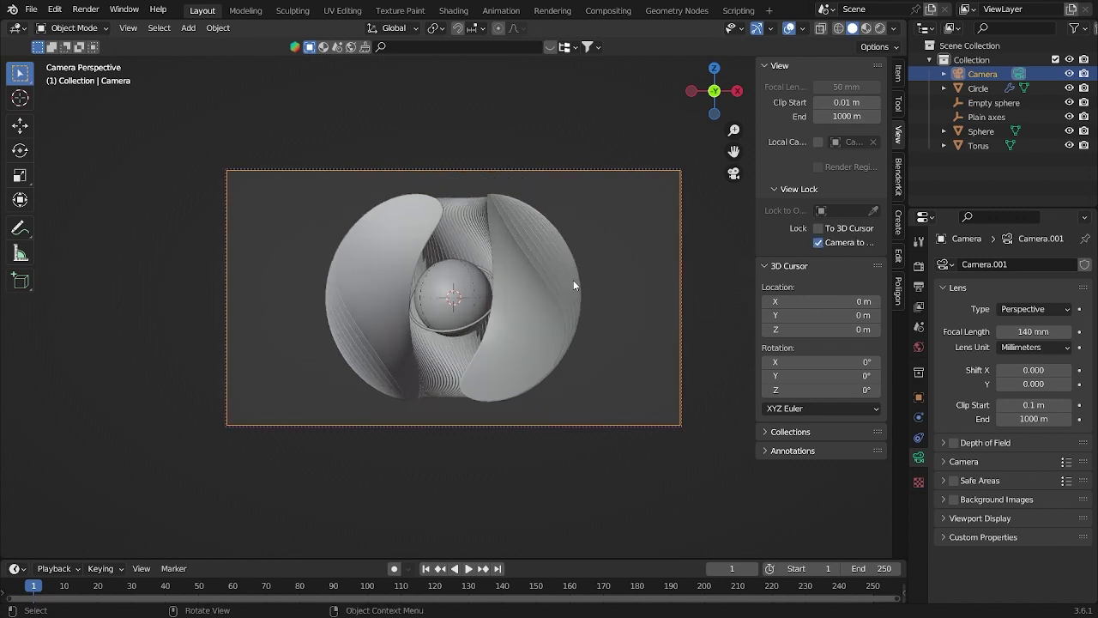
left_click(823, 244)
left_click(642, 240)
key("n")
Step: Add a plane at the origin to serve as the floor
key("shift+a")
mouse_move(642, 221)
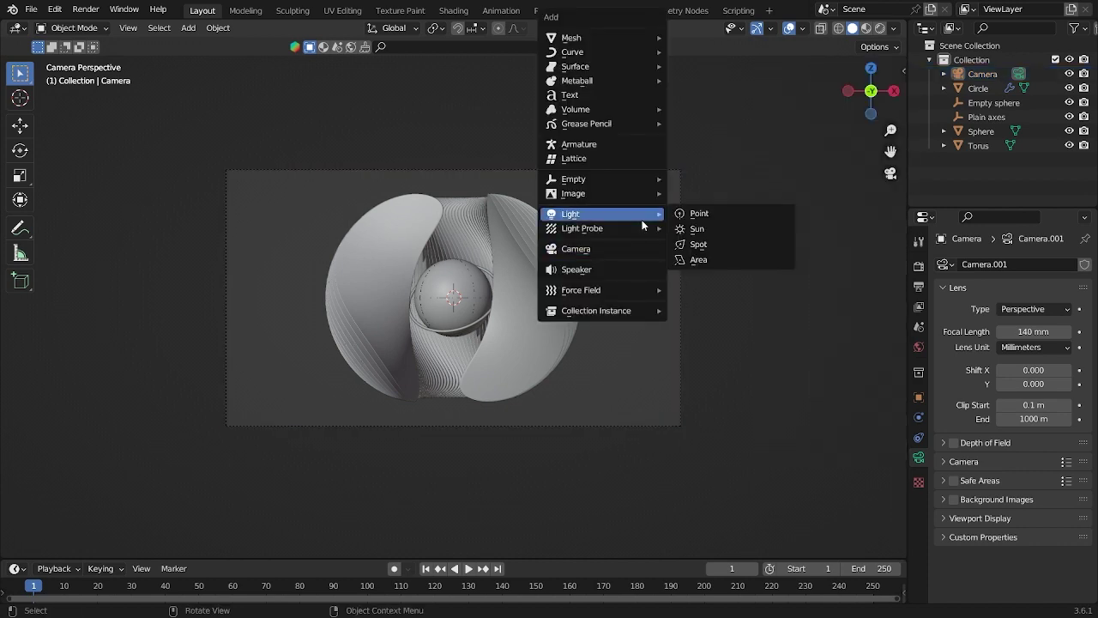
mouse_move(614, 38)
left_click(696, 36)
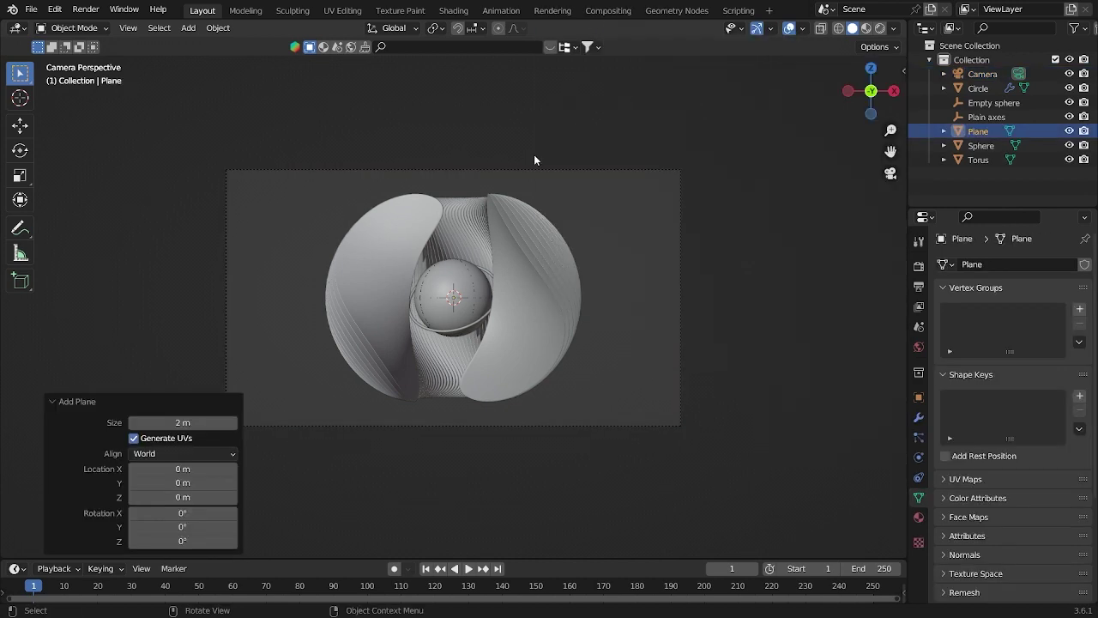
key("s")
key("Return")
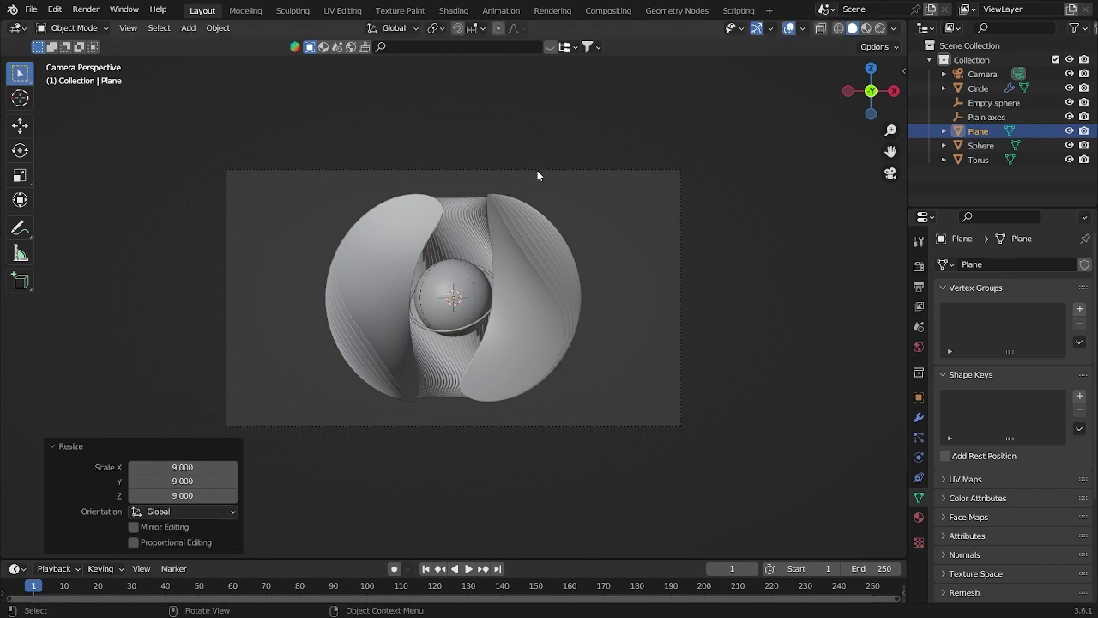
key("ctrl+z")
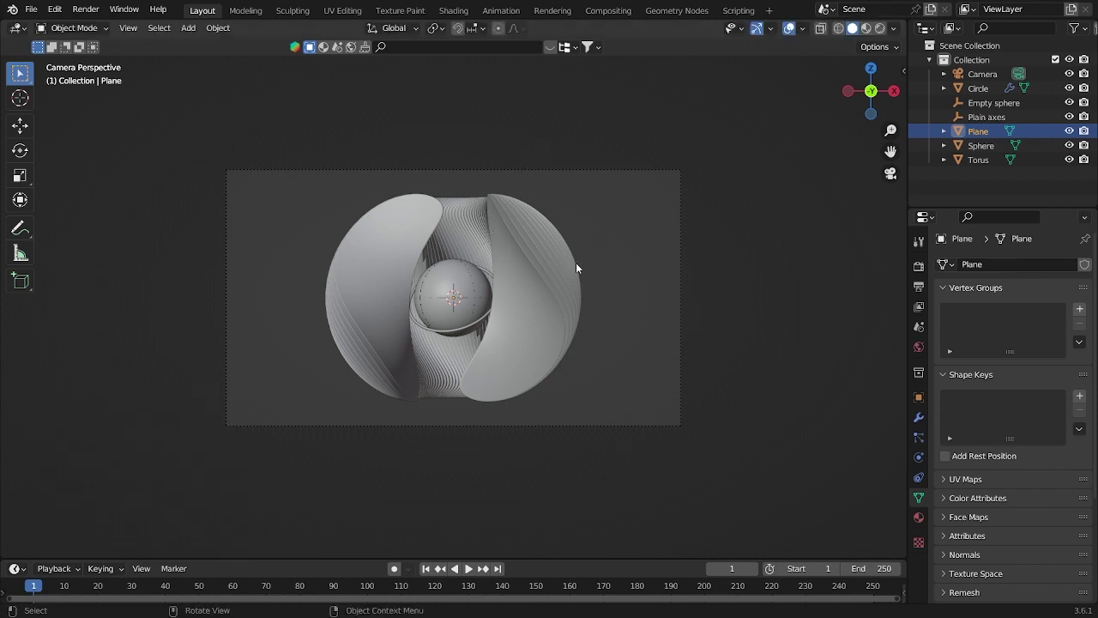
Step: Scale the plane by 9 and move it about 3 m down along Z to just beneath the shape
key("s")
key("Return")
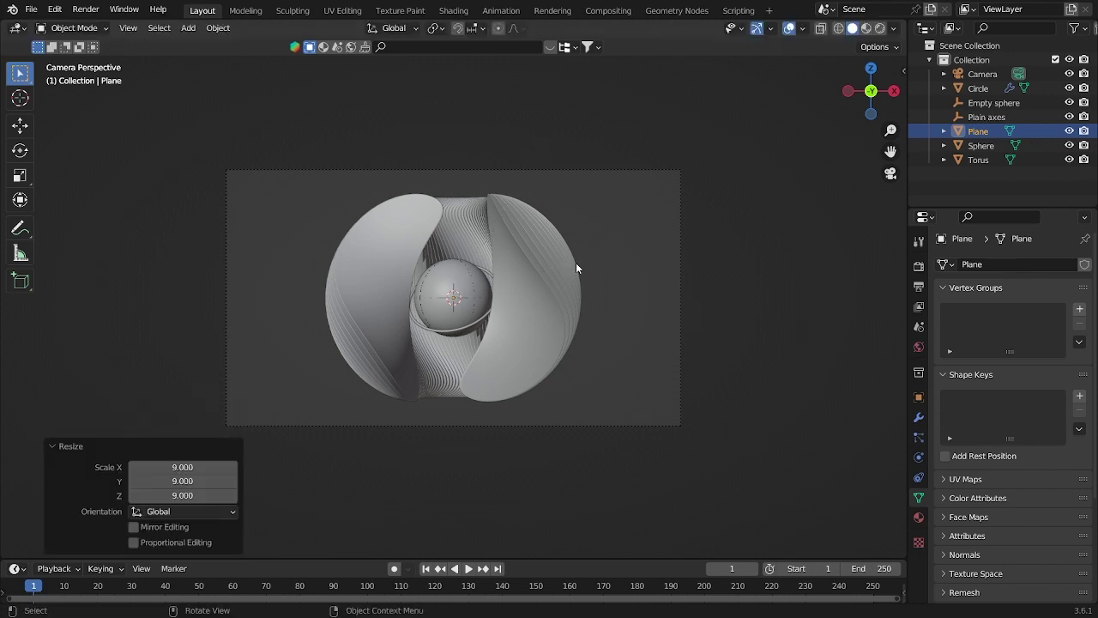
key("g")
key("z")
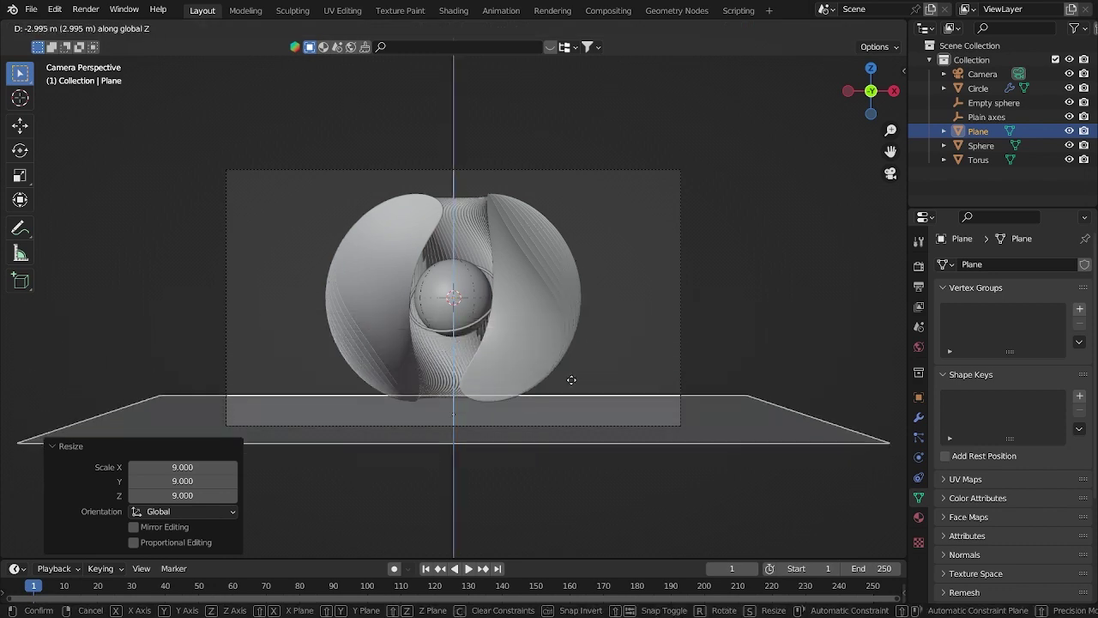
left_click(571, 375)
Step: Enlarge the floor plane by a further factor of about 3.2 and deselect it
key("s")
left_click(850, 382)
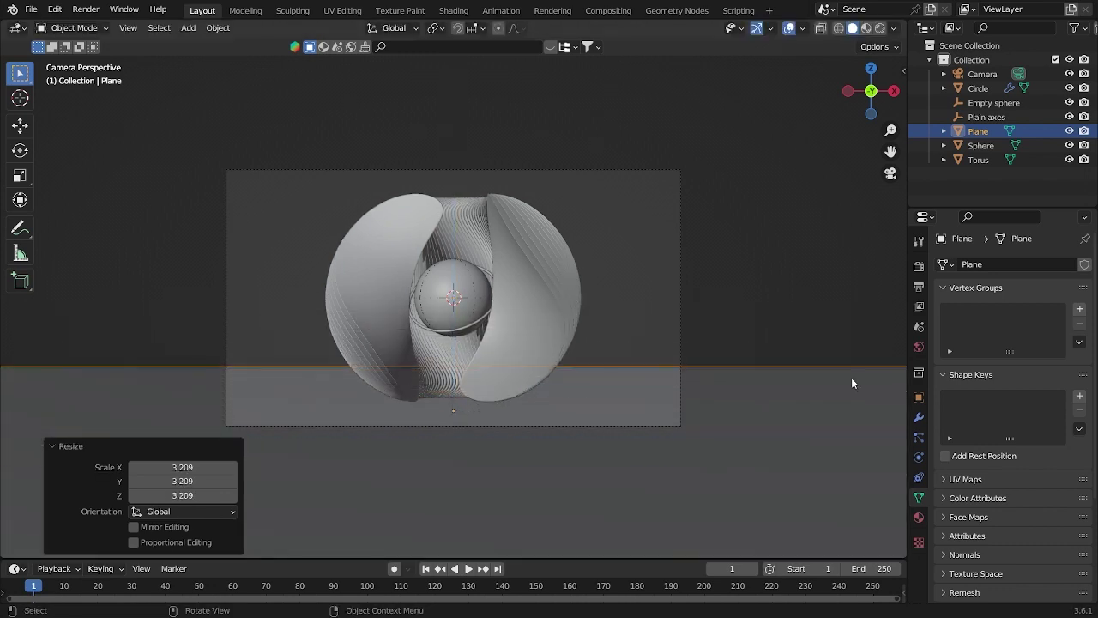
left_click(758, 302)
Step: Make a linked duplicate of the floor plane in place and rotate it 90° about X to form a back wall
left_click(731, 393)
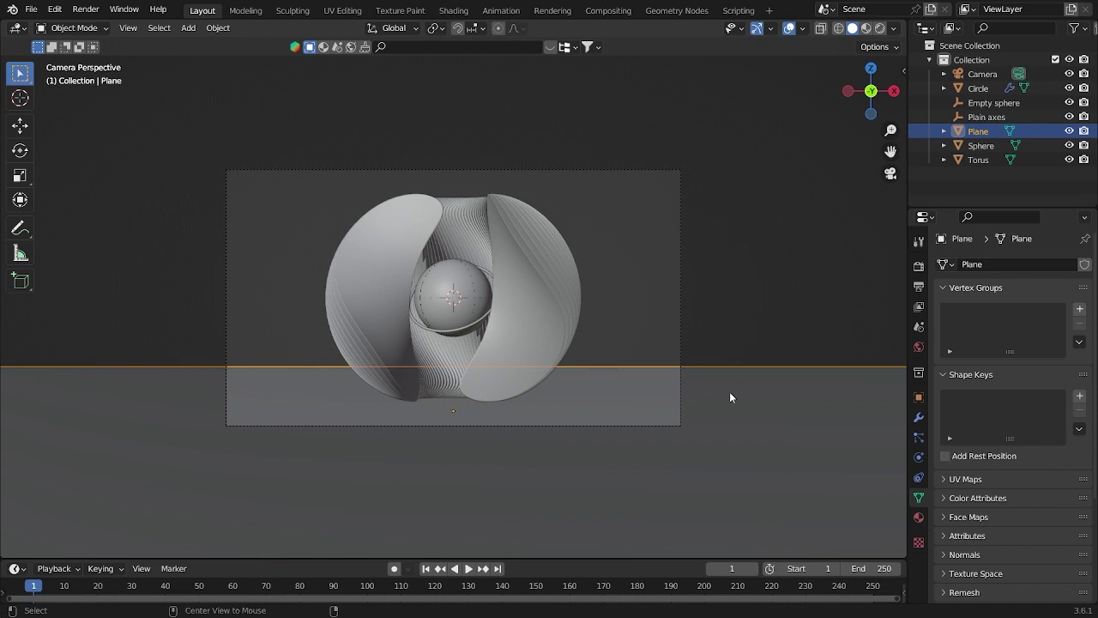
key("alt+d")
left_click(730, 391)
key("grave")
left_click(764, 398)
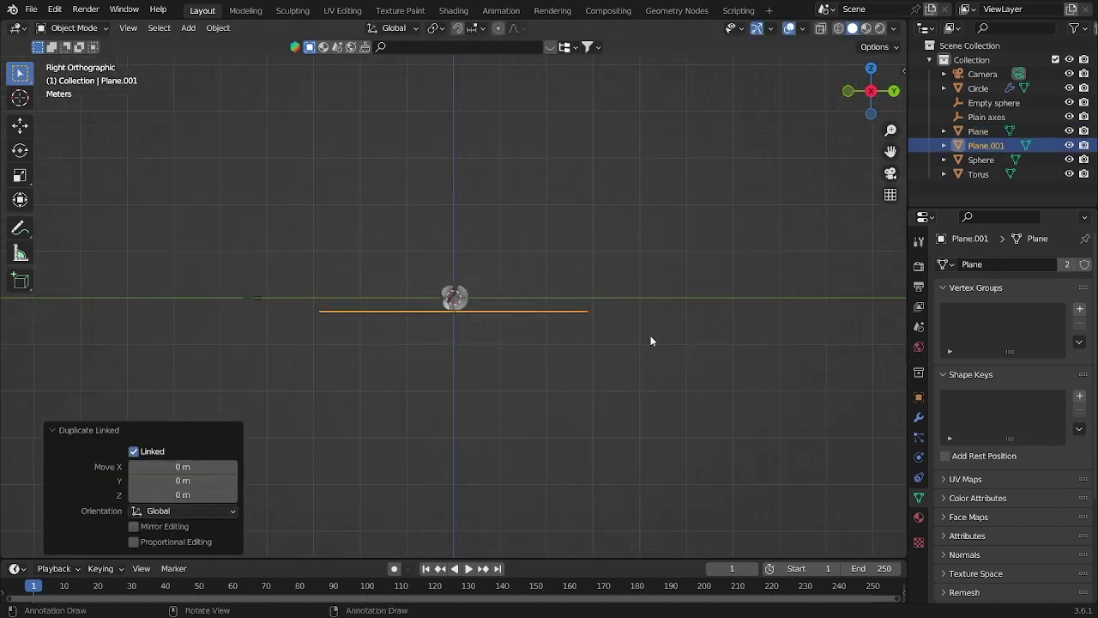
type("rx90")
key("Return")
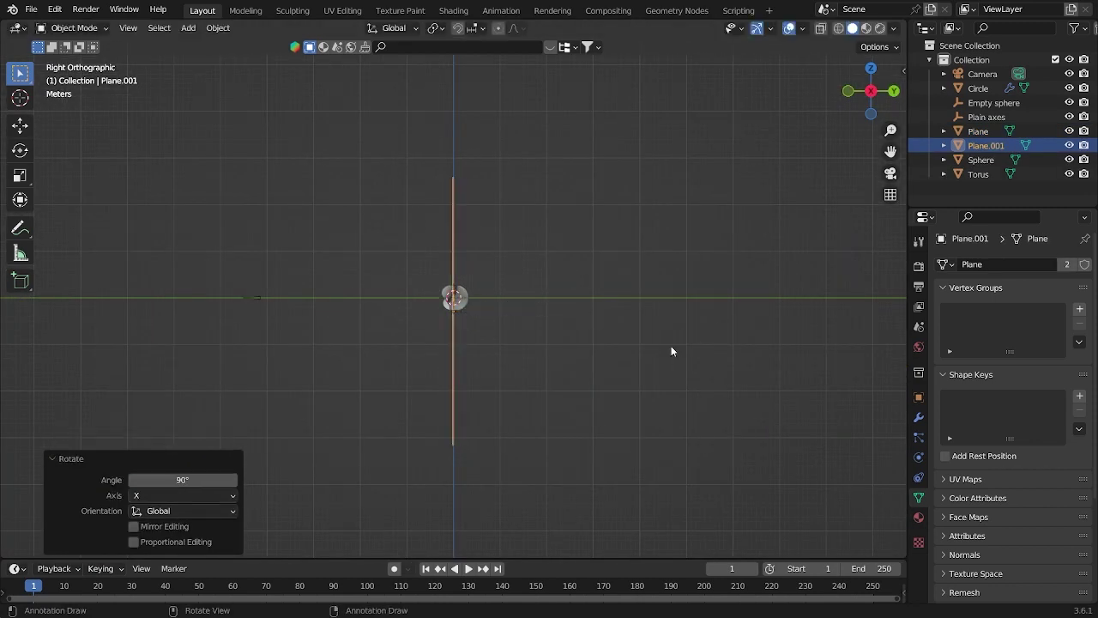
Step: Move the upright back wall plane along Y until it meets the floor's rear edge
key("g")
key("y")
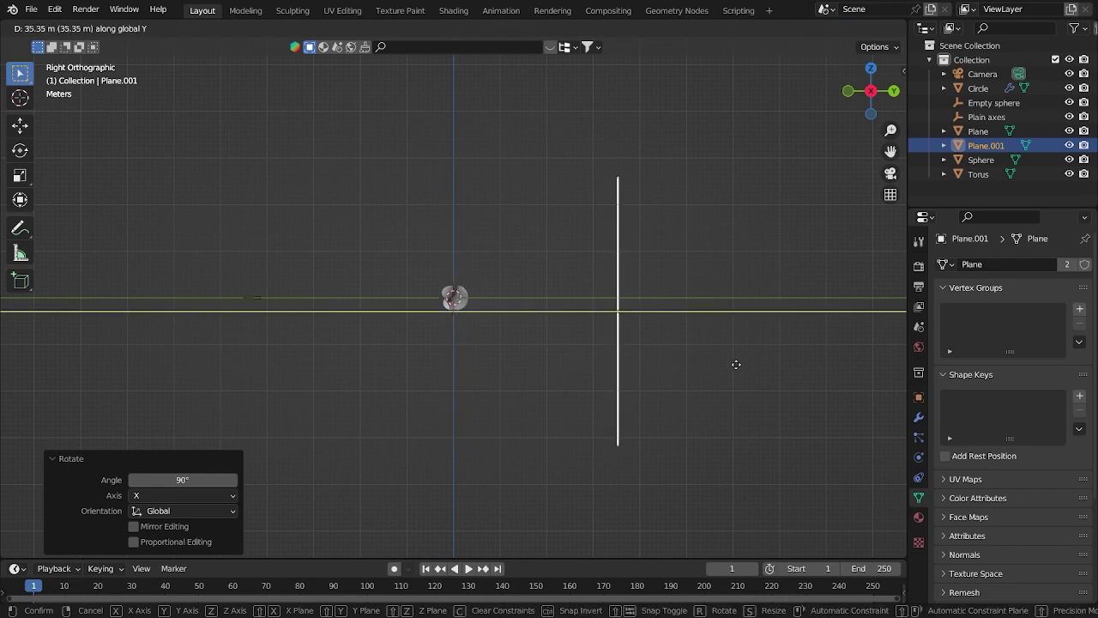
left_click(678, 336)
middle_click_drag(678, 335, 554, 338)
key("g")
key("y")
left_click(663, 428)
Step: Duplicate the floor plane in place as an unlinked copy and rotate it 90° about Y to form a side wall
left_click(556, 339)
key("shift+d")
right_click(636, 385)
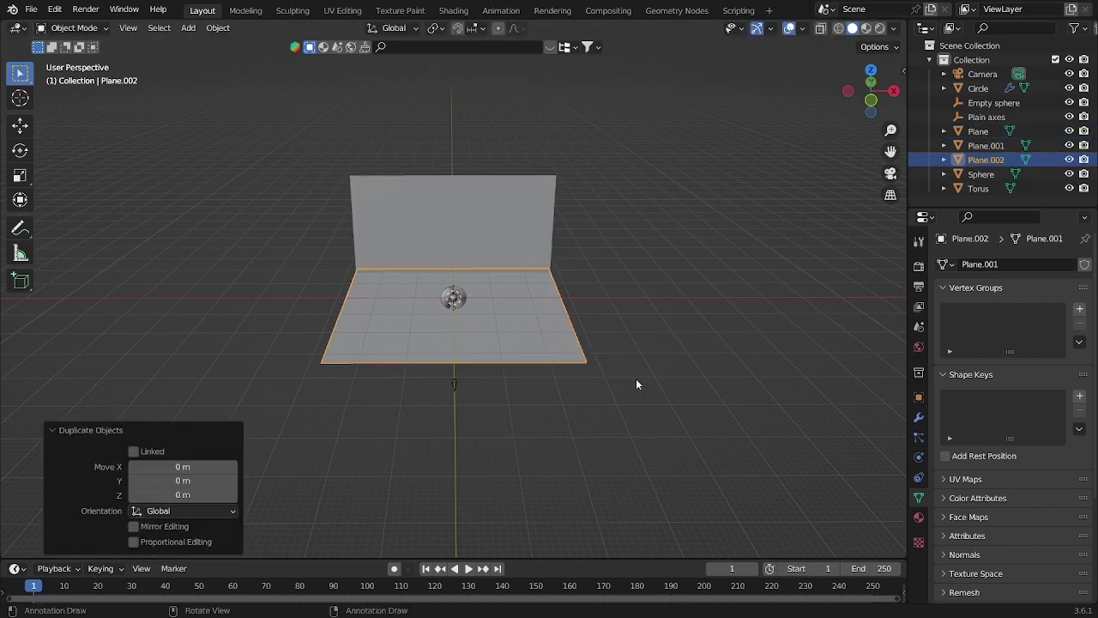
type("r")
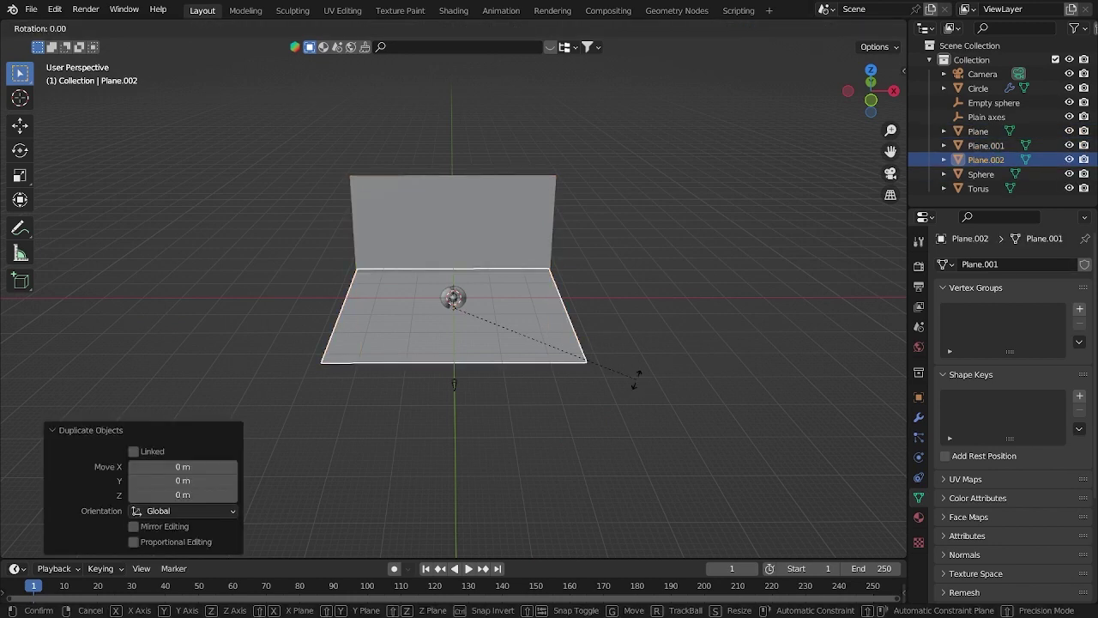
type("y90")
key("Return")
Step: Move the side wall plane about 28.5 m along negative X to the floor's edge and return to the camera view
key("g")
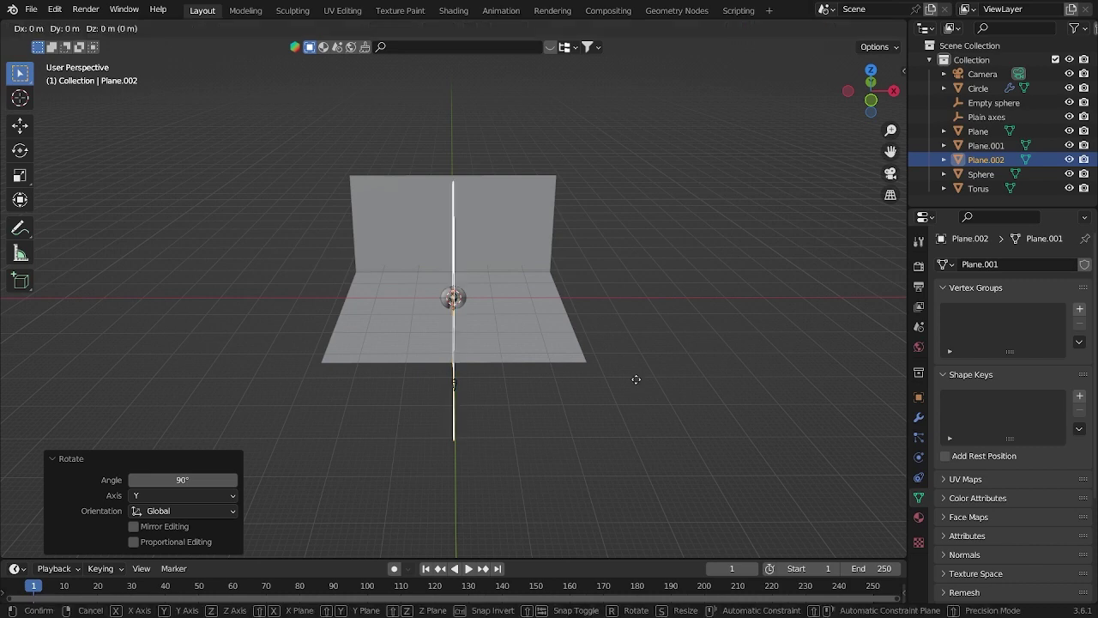
key("x")
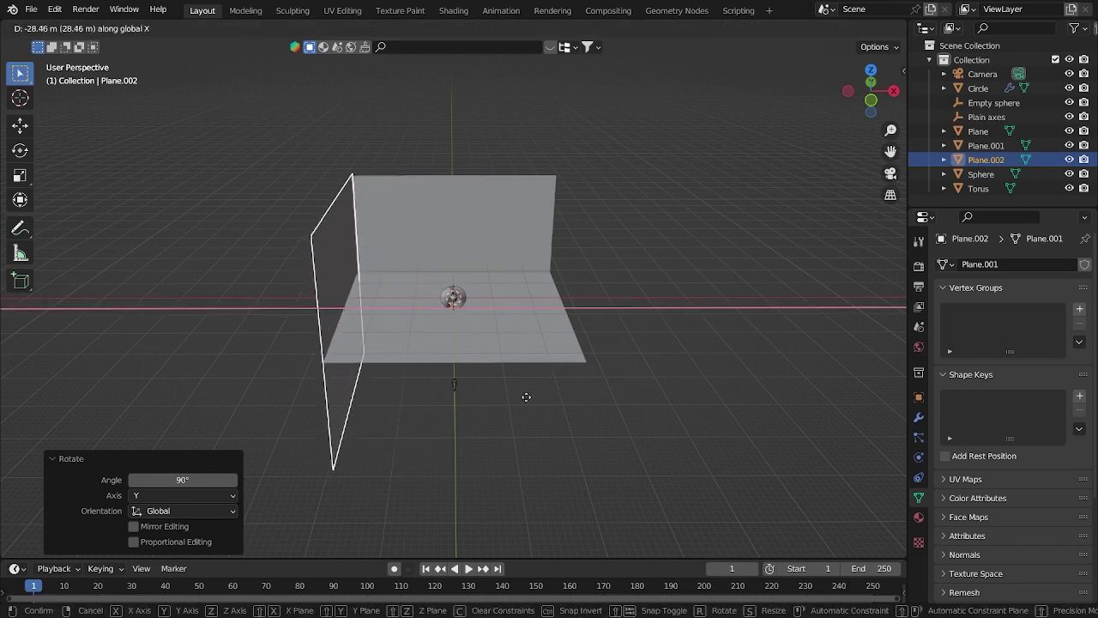
left_click(525, 397)
key("KP_0")
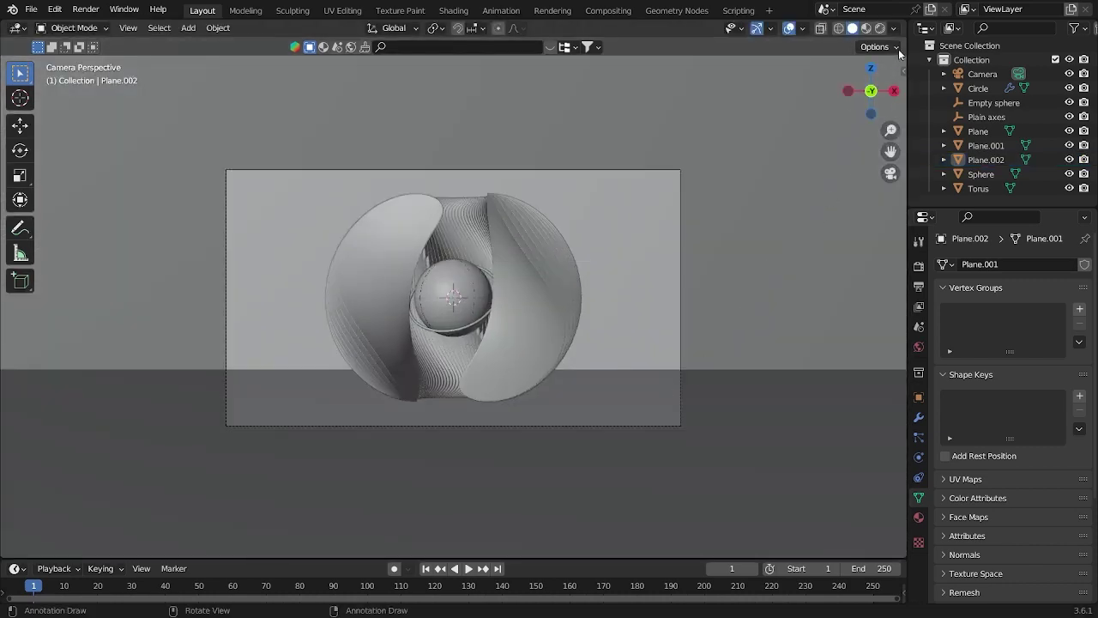
Step: Switch the viewport to rendered shading and save the file
key("z")
key("8")
key("ctrl+s")
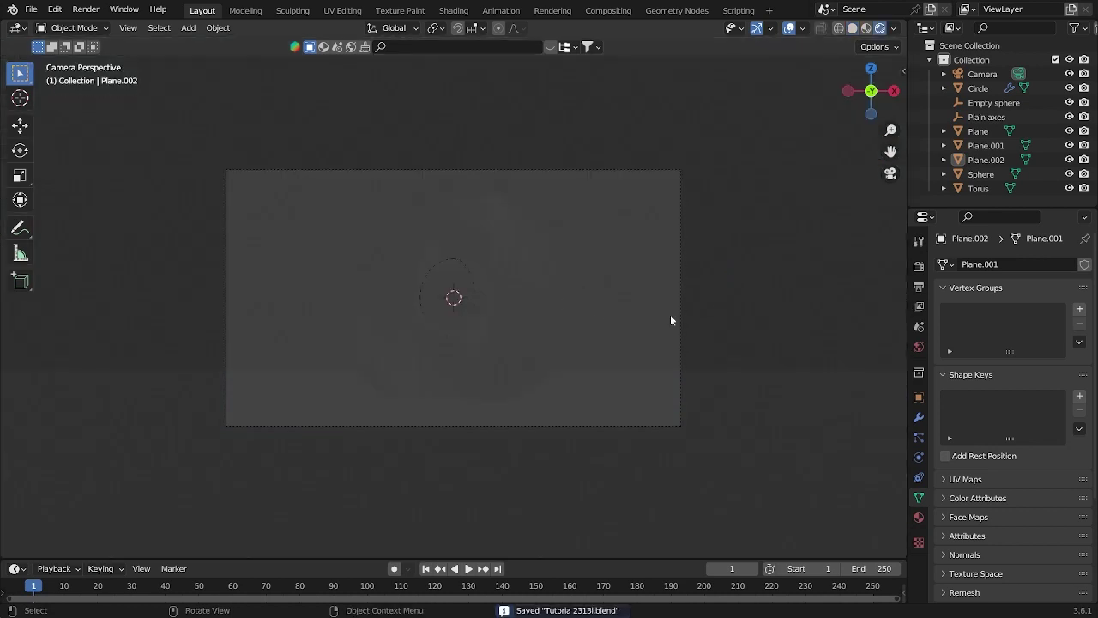
Step: Set the render engine to Cycles on GPU Compute and limit the viewport max samples to 10
left_click(919, 267)
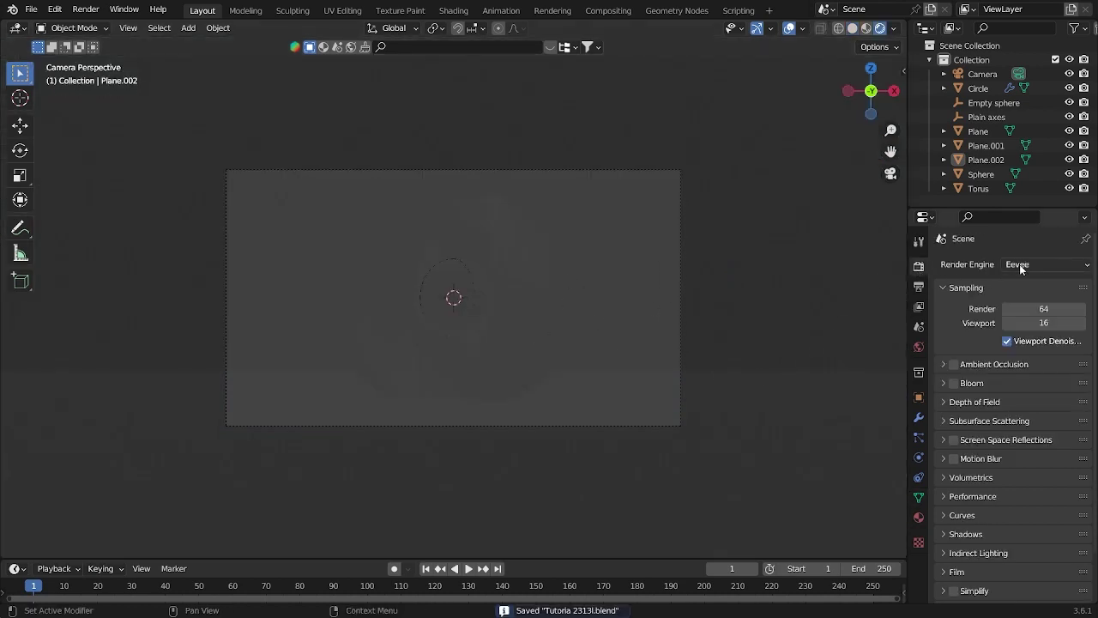
left_click(1022, 264)
left_click(1020, 313)
left_click(1034, 299)
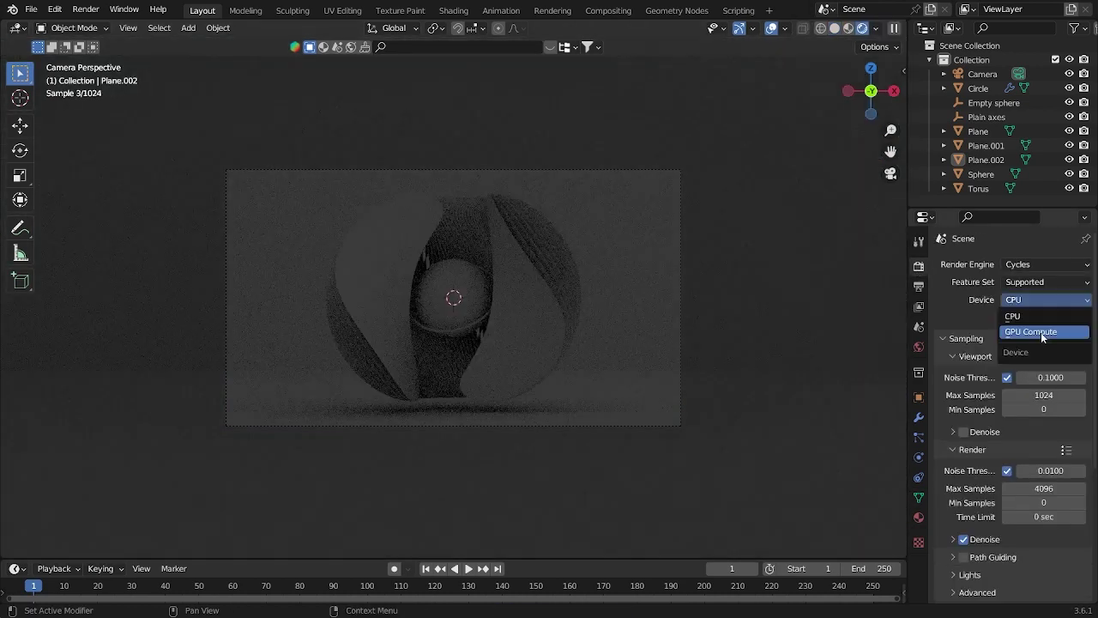
left_click(1042, 332)
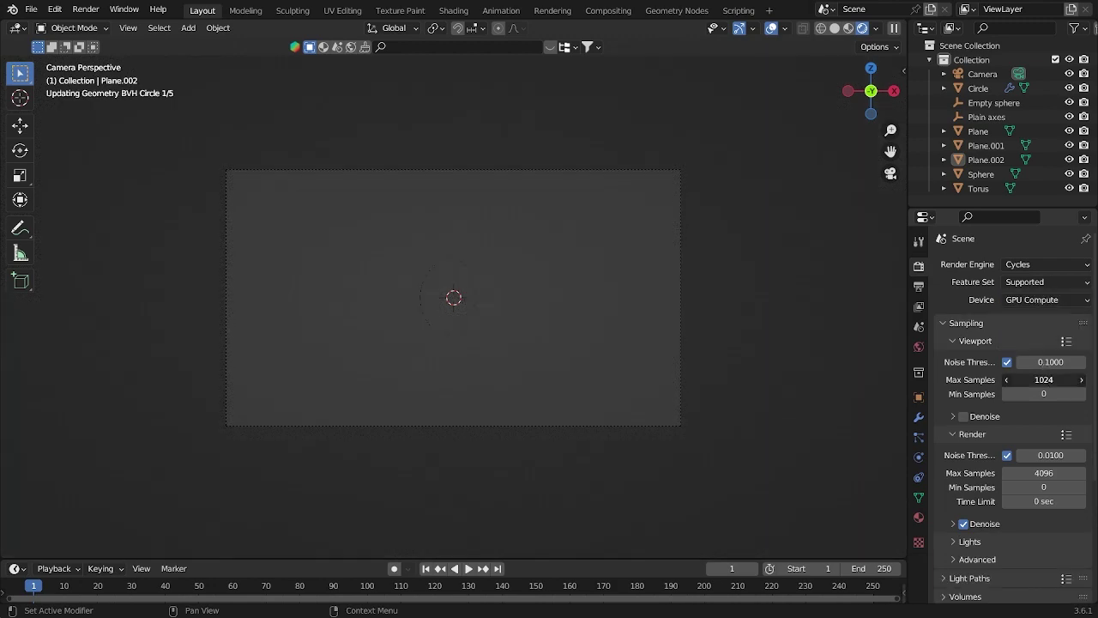
type("1")
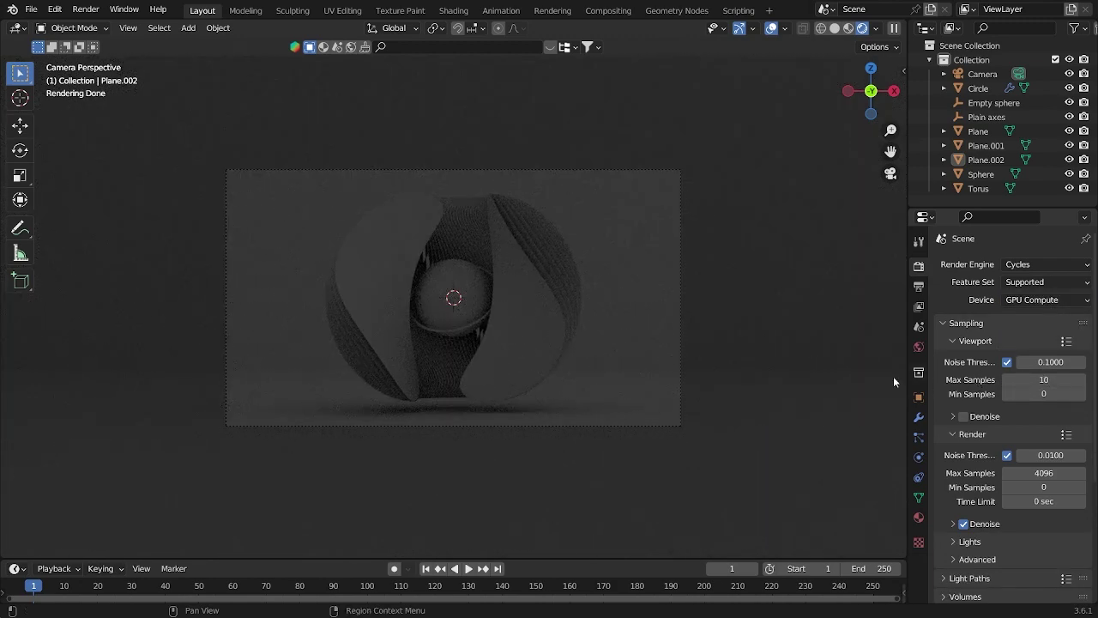
Step: In solid shading, make a linked duplicate of the central sphere and move it about 3.3 m along negative Y, in front of the disc
left_click(459, 300)
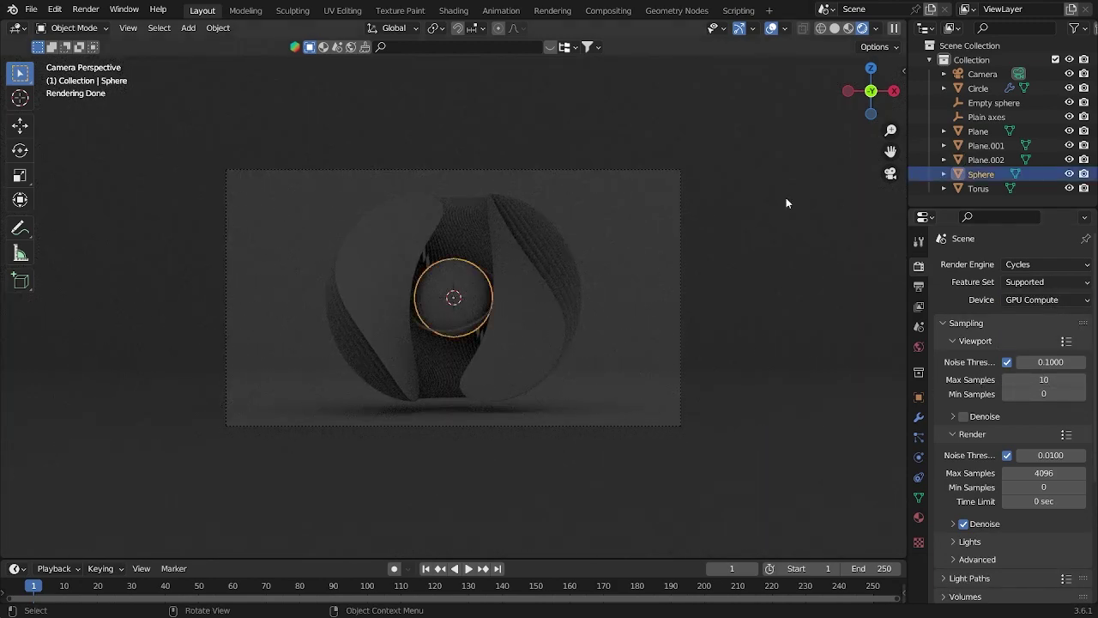
left_click(835, 28)
middle_click_drag(598, 230, 581, 256)
key("KP_7")
key("grave")
left_click(714, 362)
key("alt+d")
key("Escape")
key("g")
left_click(681, 440)
Step: Split the viewport vertically in two and set one of the views to the camera perspective
right_click(907, 396)
left_click(889, 397)
left_click(449, 377)
key("grave")
left_click(690, 394)
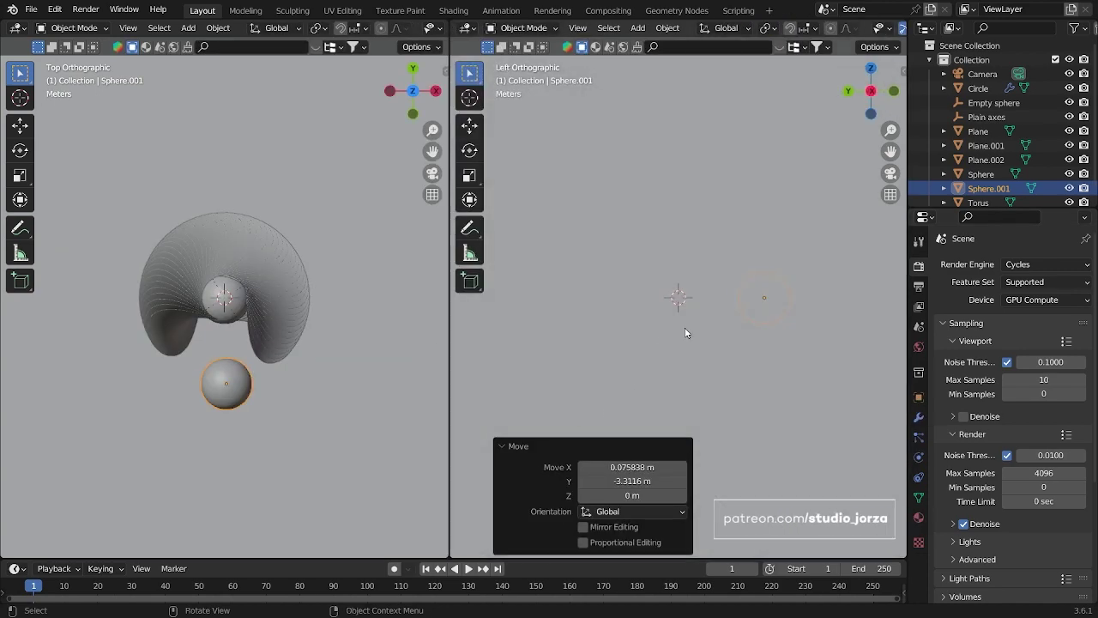
key("grave")
left_click(595, 426)
scroll(635, 382, "up", 2)
left_click(578, 448)
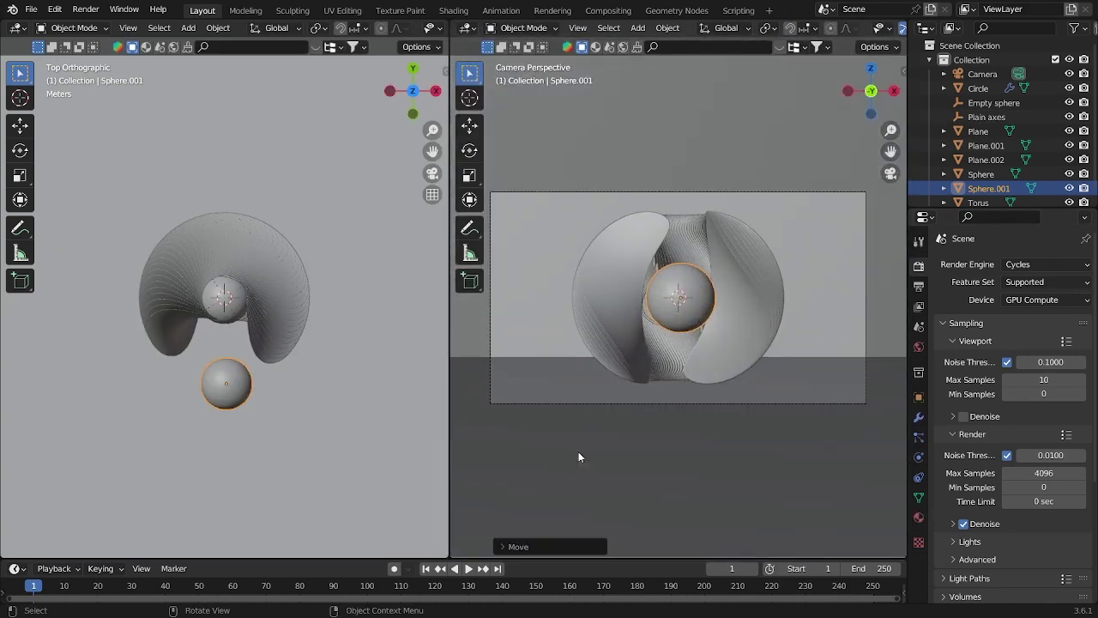
Step: Scale the duplicated sphere down and move it about -1.64 m in X and 1.28 m in Z, over the disc's left lobe
key("KP_1")
scroll(398, 373, "up", 4)
key("s")
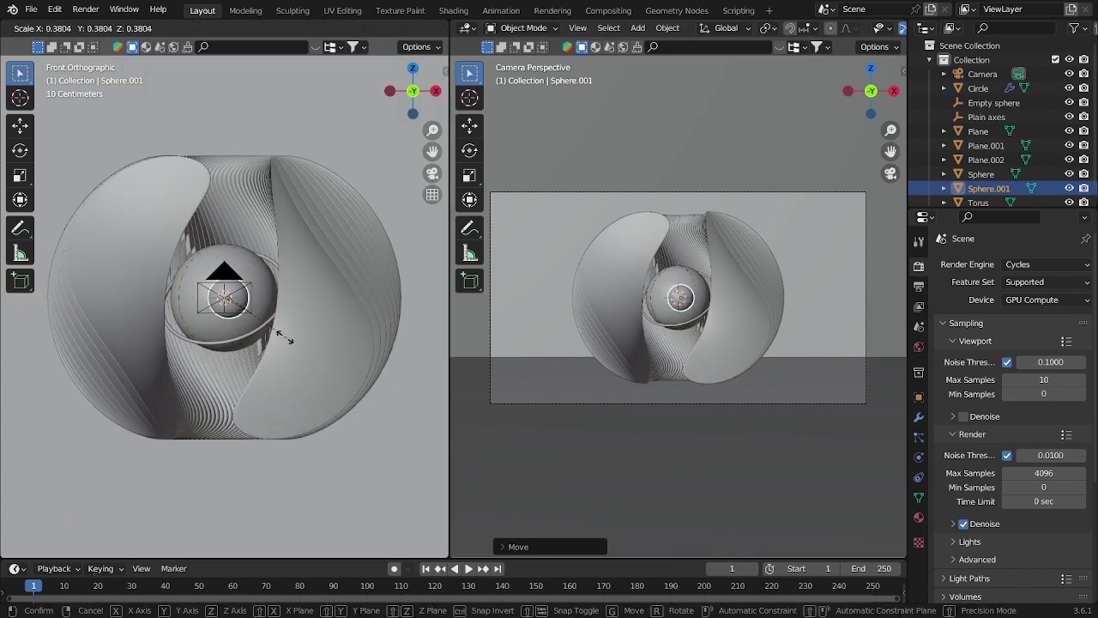
left_click(274, 322)
key("g")
left_click(250, 307)
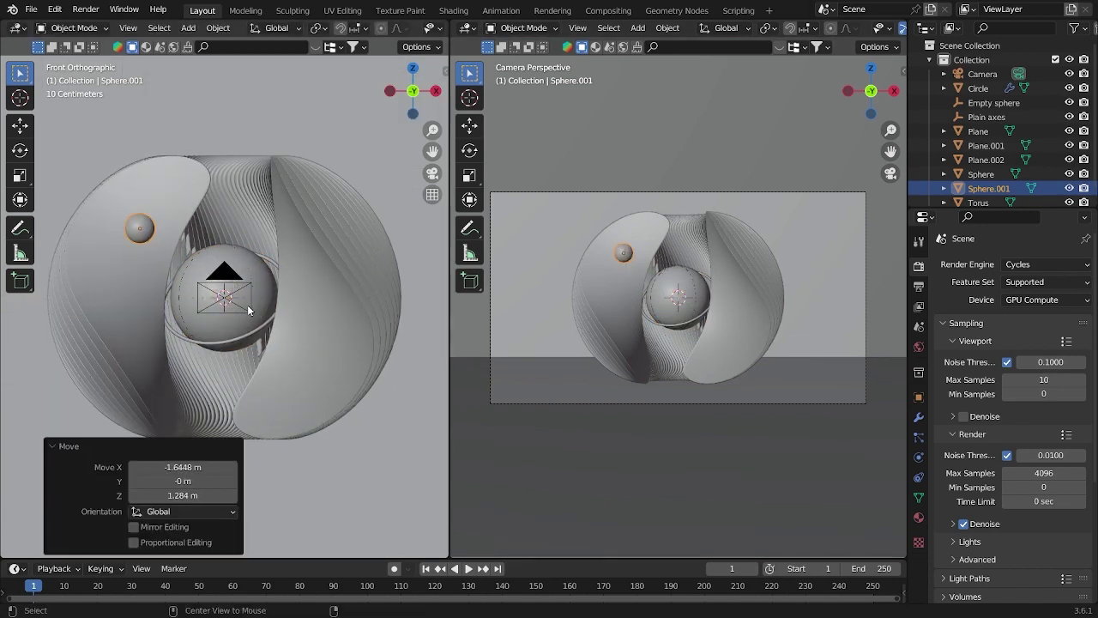
Step: Make two linked duplicates of the small sphere, one over the lower right lobe and one above the central sphere
key("alt+d")
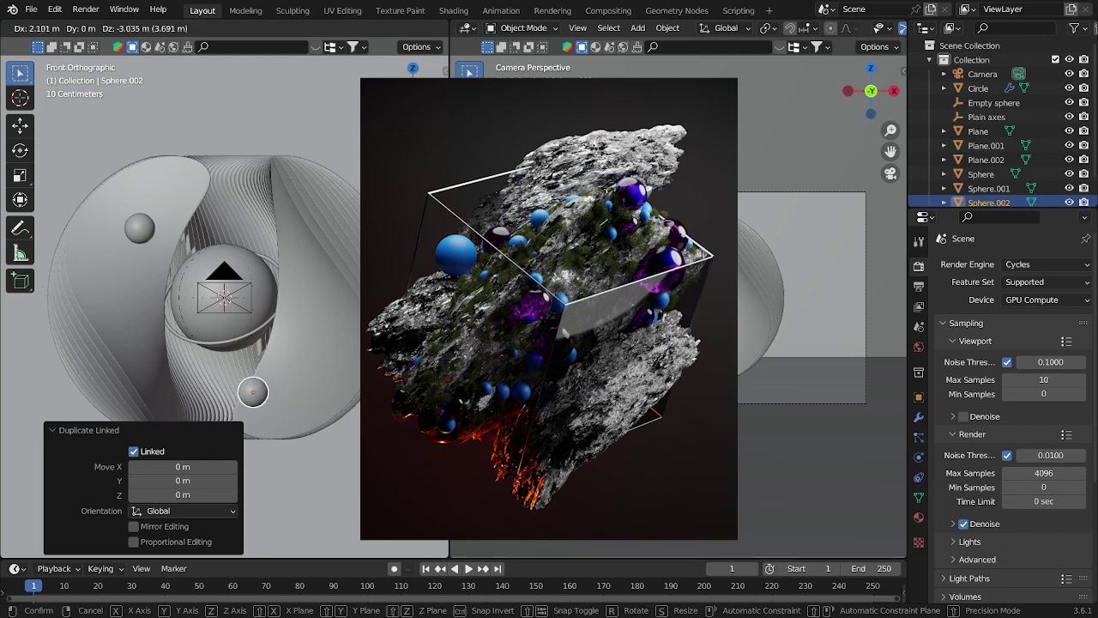
left_click(263, 390)
key("alt+d")
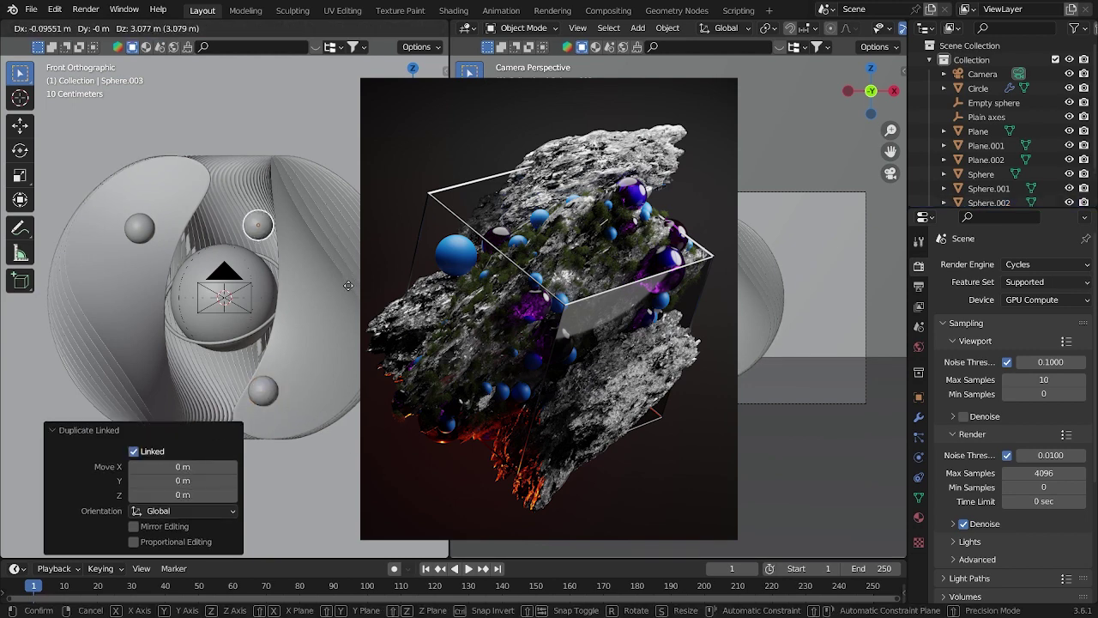
left_click(349, 281)
Step: Move the upper small sphere back along Y into the disc's opening and shift it about 0.13 m along negative X
key("grave")
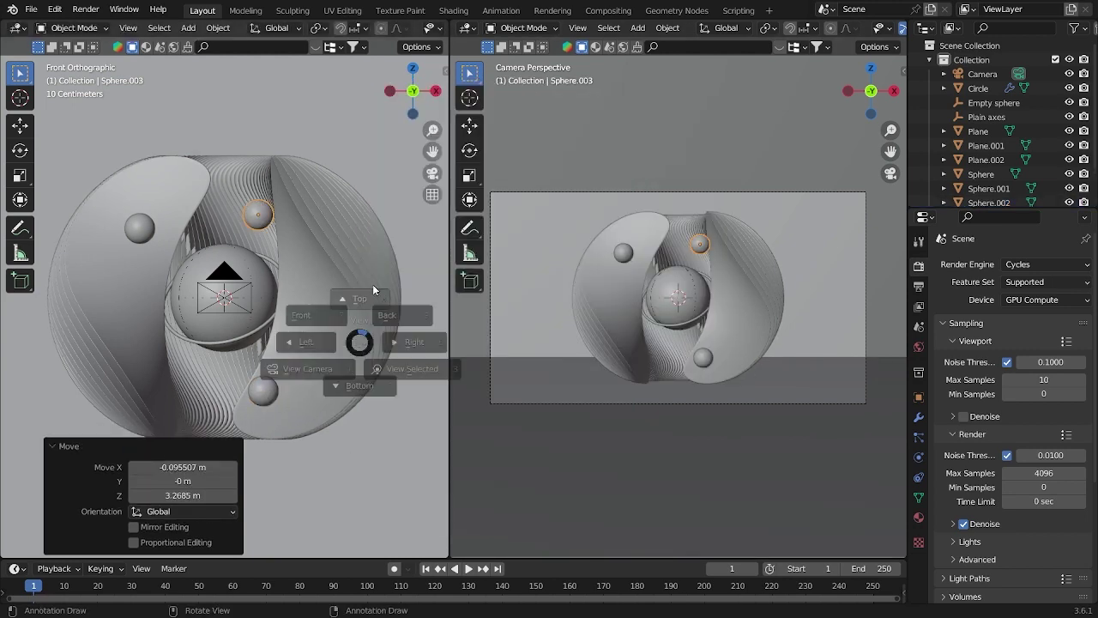
left_click(382, 248)
key("g")
key("y")
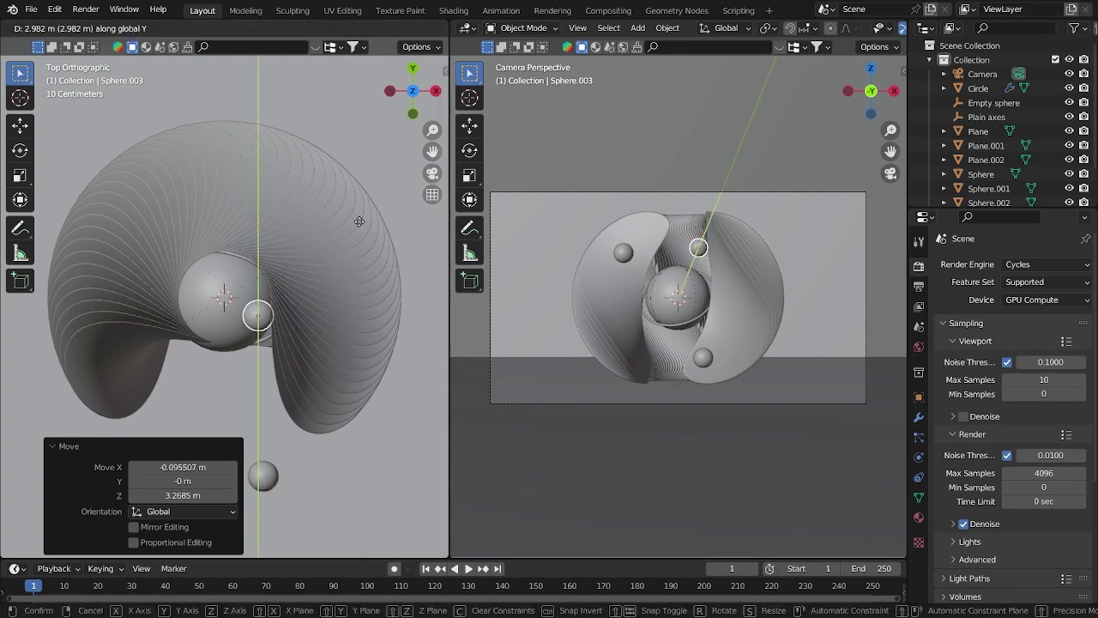
left_click(377, 259)
key("g")
left_click(400, 314)
key("grave")
left_click(393, 244)
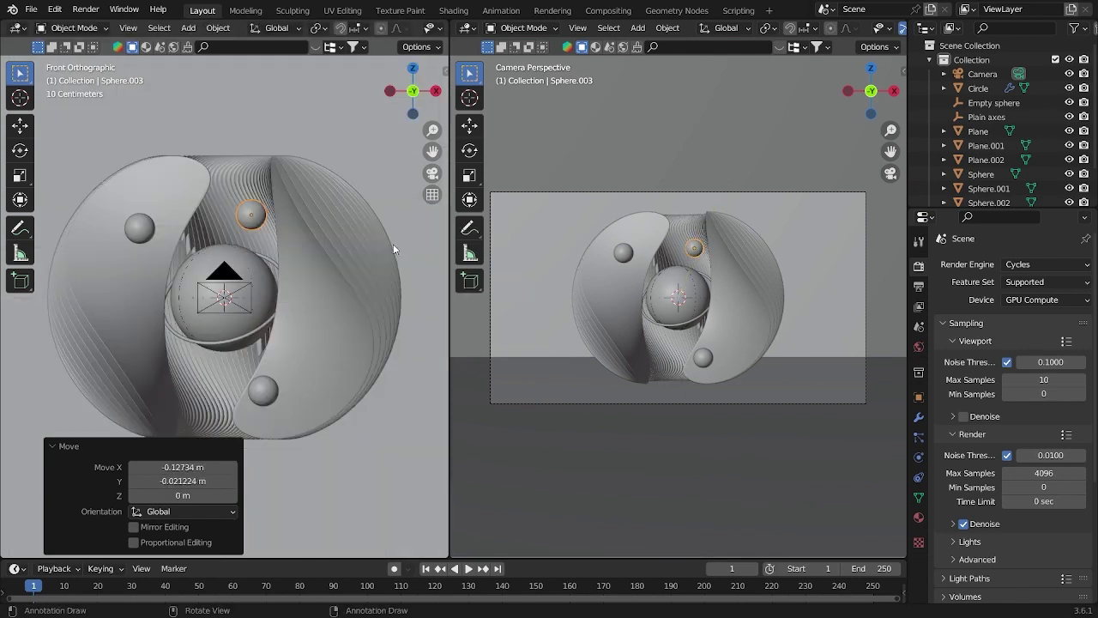
Step: Make a linked duplicate of the upper sphere, scale it to 0.43 and place it just above the original
key("alt+d")
right_click(380, 254)
key("s")
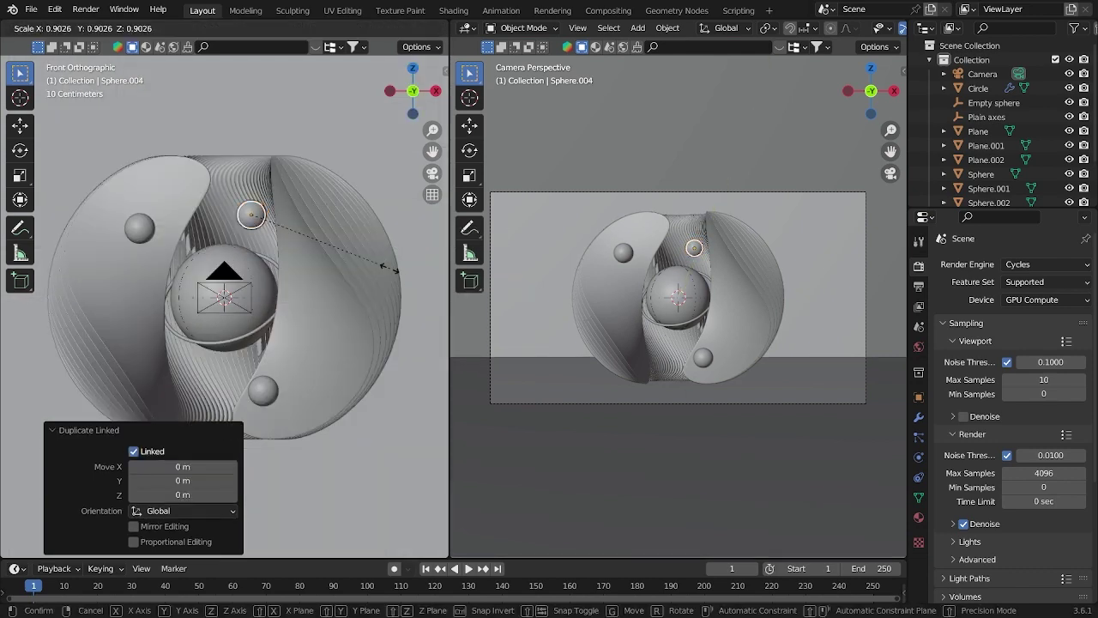
left_click(319, 238)
key("g")
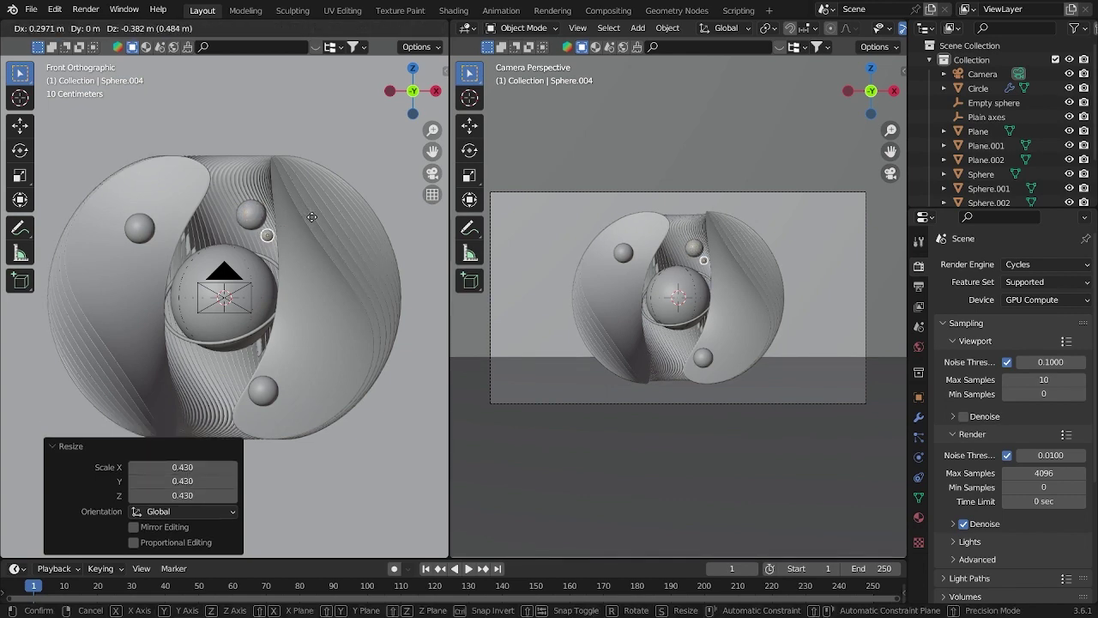
left_click(304, 166)
Step: Make a linked duplicate of the smaller sphere, scale it to 0.408 and place it just beside its original
key("alt+d")
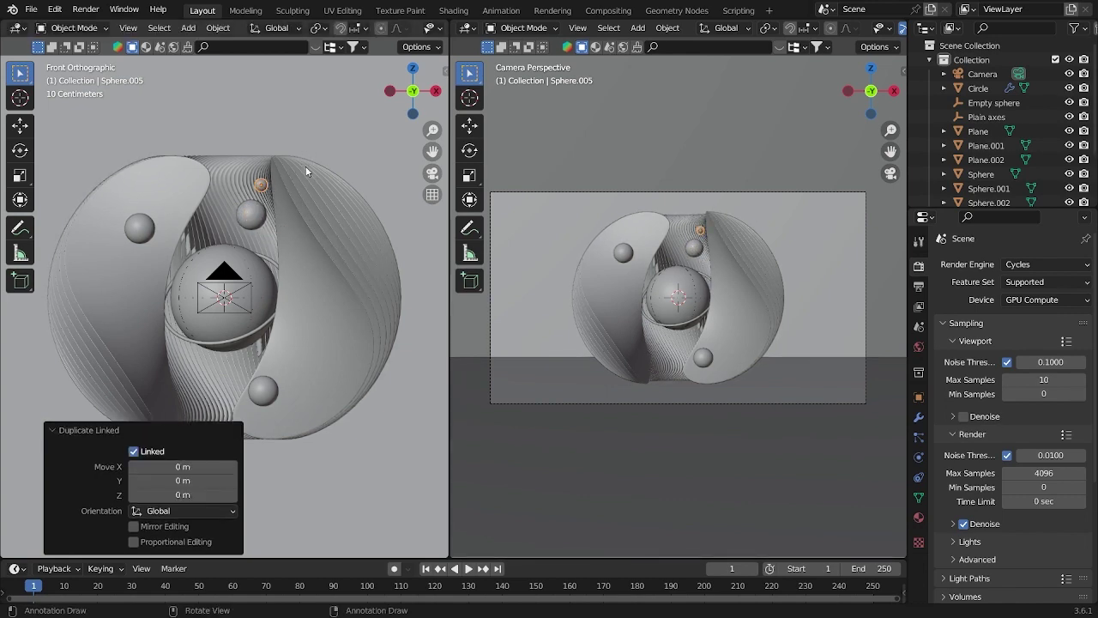
right_click(306, 172)
key("s")
left_click(294, 184)
key("g")
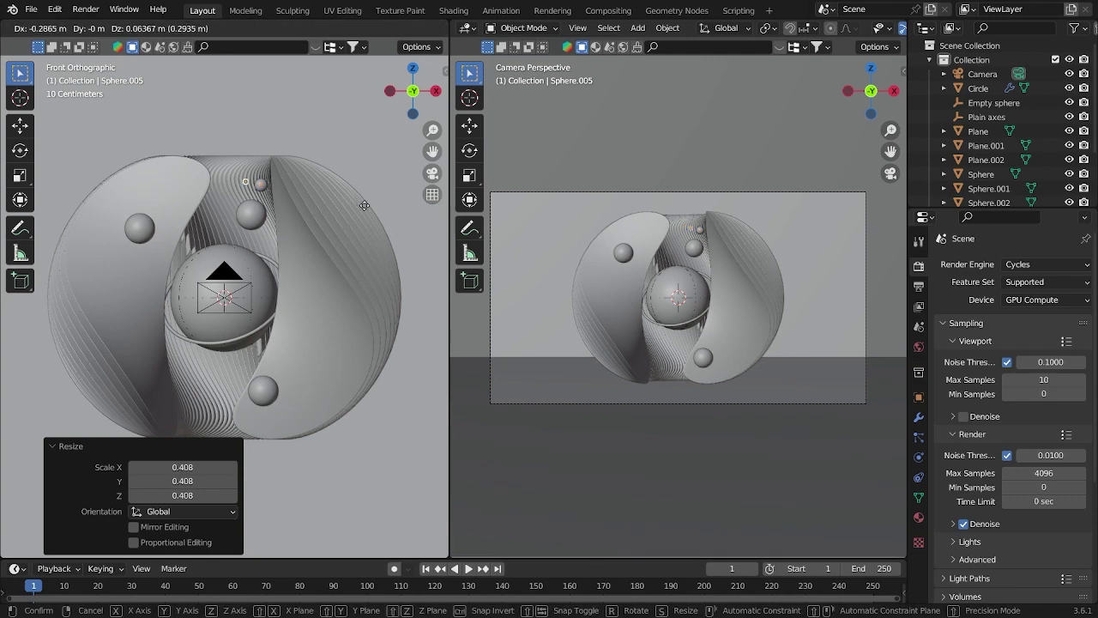
left_click(364, 205)
Step: Nudge the three spheres of the upper cluster individually to refine their spacing
left_click(263, 188)
key("g")
left_click(262, 193)
left_click(254, 202)
key("g")
left_click(253, 204)
left_click(244, 184)
key("g")
left_click(242, 180)
Step: Make linked duplicates of the two smallest upper spheres and place the pair just below the left lobe's sphere
left_click(264, 194)
key("alt+d")
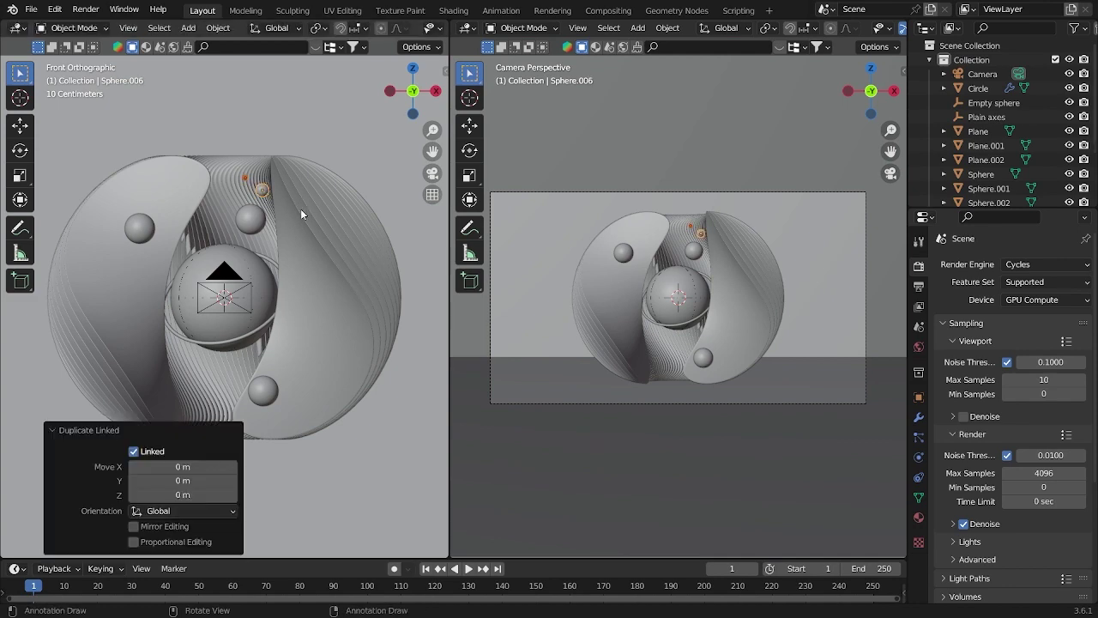
left_click(225, 294)
Step: In top view, move the left lobe's sphere along Y closer to the disc
key("grave")
left_click(248, 180)
left_click(166, 424)
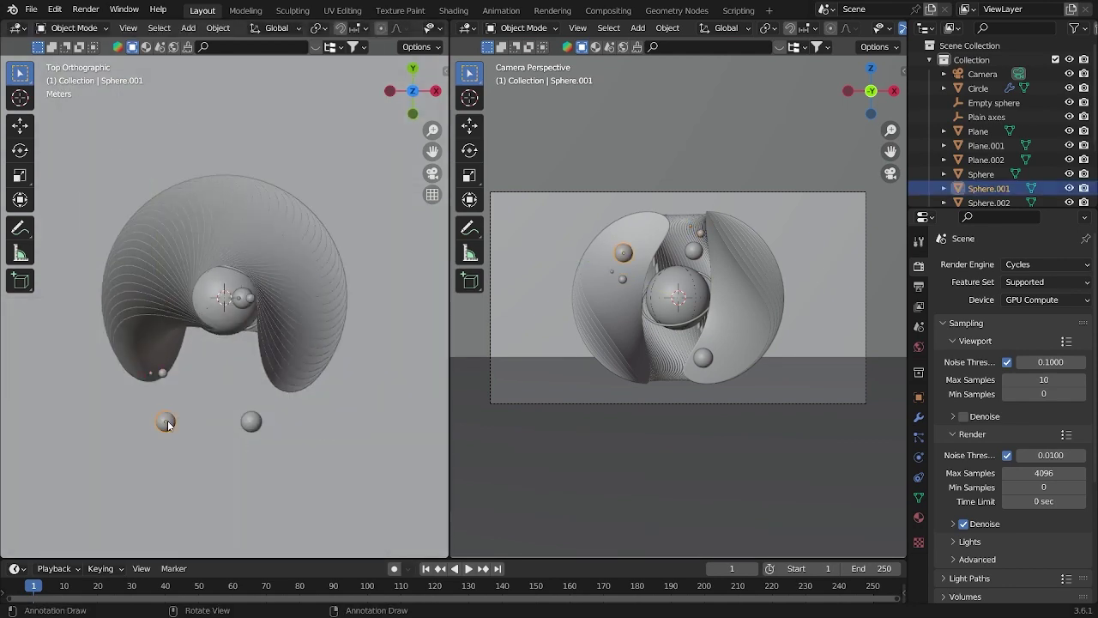
key("g")
key("y")
left_click(166, 342)
Step: Move the duplicated pair of tiny spheres next to the sphere over the lower right lobe
left_click(164, 372)
left_click(153, 371, "shift")
left_click(743, 374)
Step: Shift the lower right sphere slightly along X and save the file
left_click(251, 421)
middle_click_drag(335, 532, 291, 284)
key("KP_7")
key("g")
key("x")
left_click(339, 427)
scroll(225, 298, "up", 3)
left_click(197, 354)
scroll(225, 297, "down", 5)
scroll(987, 121, "down", 3)
key("ctrl+s")
scroll(225, 298, "up", 6)
key("x")
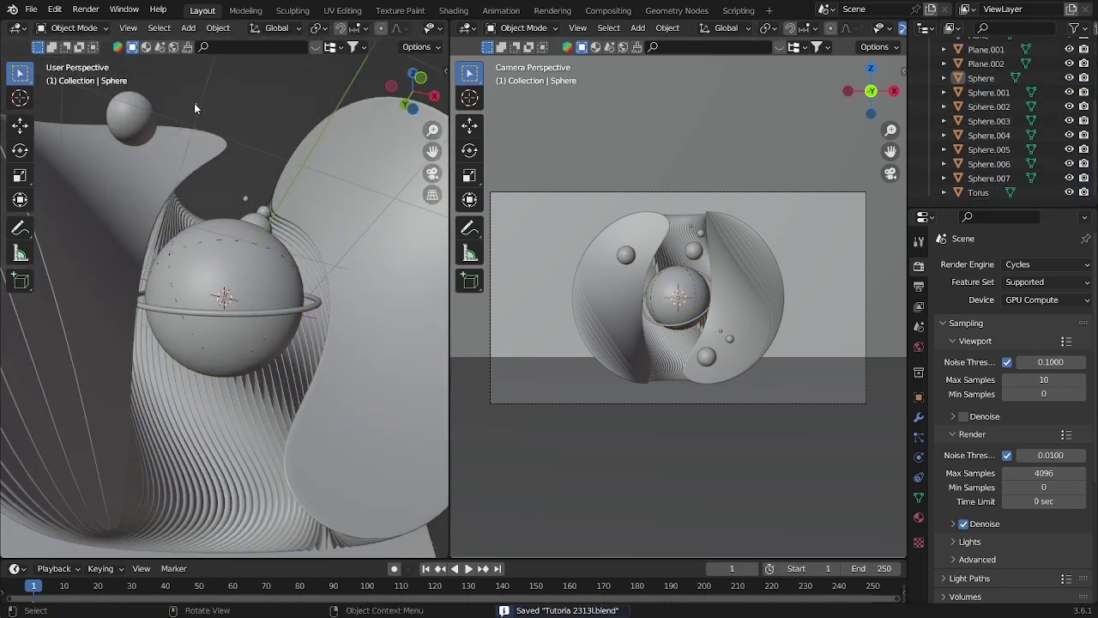
scroll(219, 297, "down", 6)
Step: Make linked duplicates of the two tiny spheres at the lower right and position them next to the left lobe's sphere
left_click(721, 330)
left_click(731, 338, "shift")
left_click(703, 357)
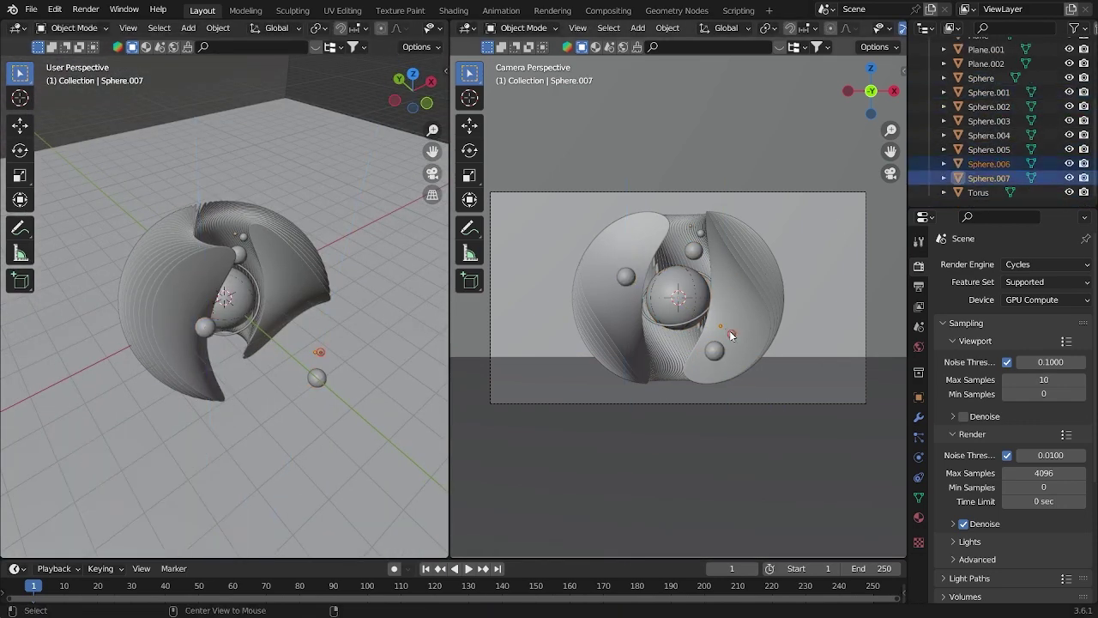
key("alt+d")
left_click(732, 334)
key("g")
left_click(643, 259)
key("KP_7")
key("g")
left_click(191, 337)
Step: Make a linked duplicate of the upper cluster's sphere, place it over the disc's lower left part, and rotate and scale it
left_click(693, 251)
key("alt+d")
left_click(597, 363)
key("r")
left_click(601, 360)
key("s")
Step: Turn the area below the camera view into a Shader Editor and split it vertically in two
left_click(466, 334)
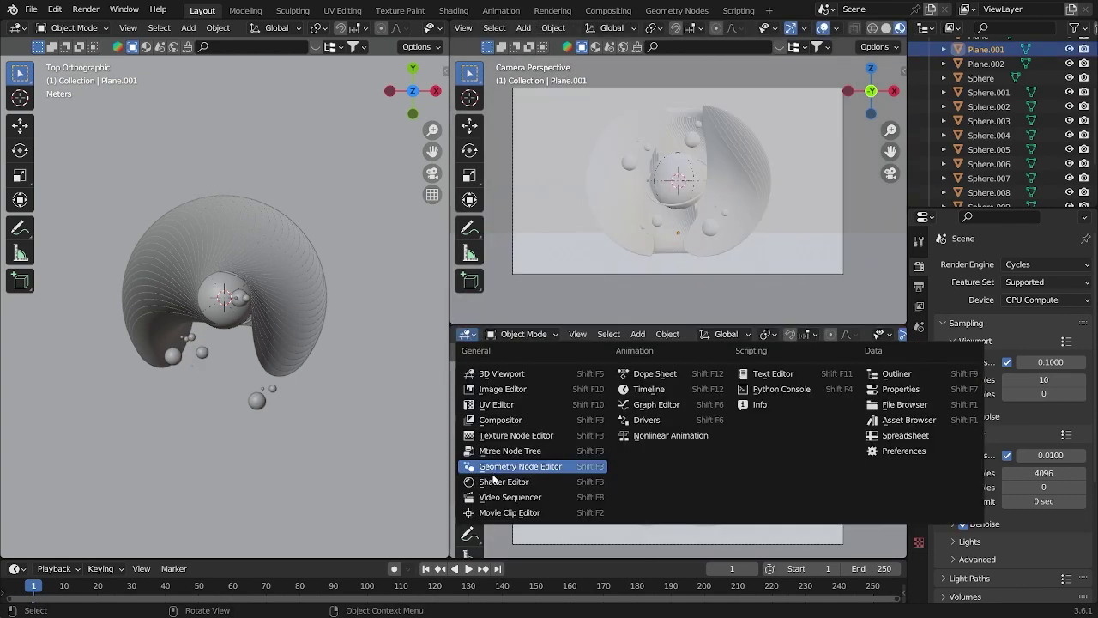
left_click(495, 481)
right_click(544, 324)
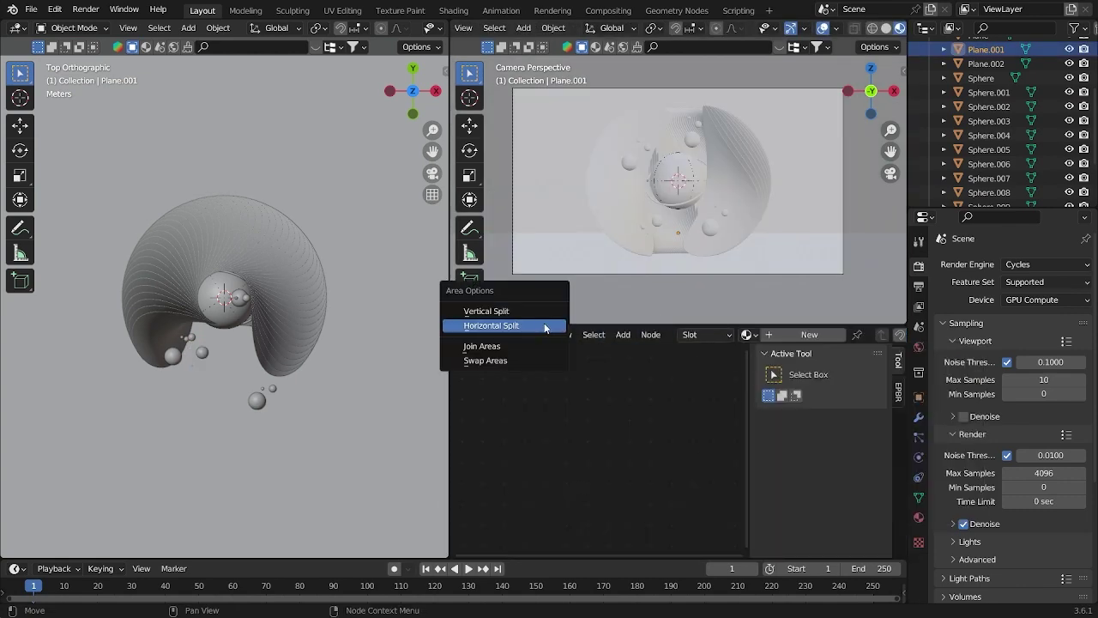
left_click(549, 316)
left_click(593, 369)
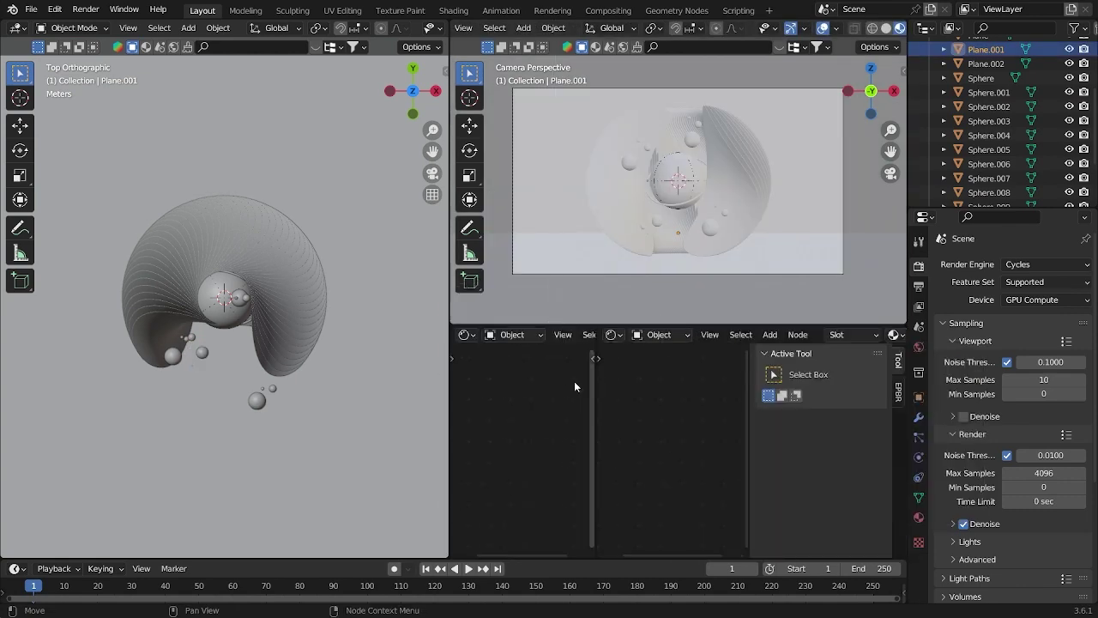
Step: Show the AdobeColor-Tropical palette in an Image Editor beside the nodes and collapse the Shader Editor's sidebar
left_click(468, 337)
left_click(485, 390)
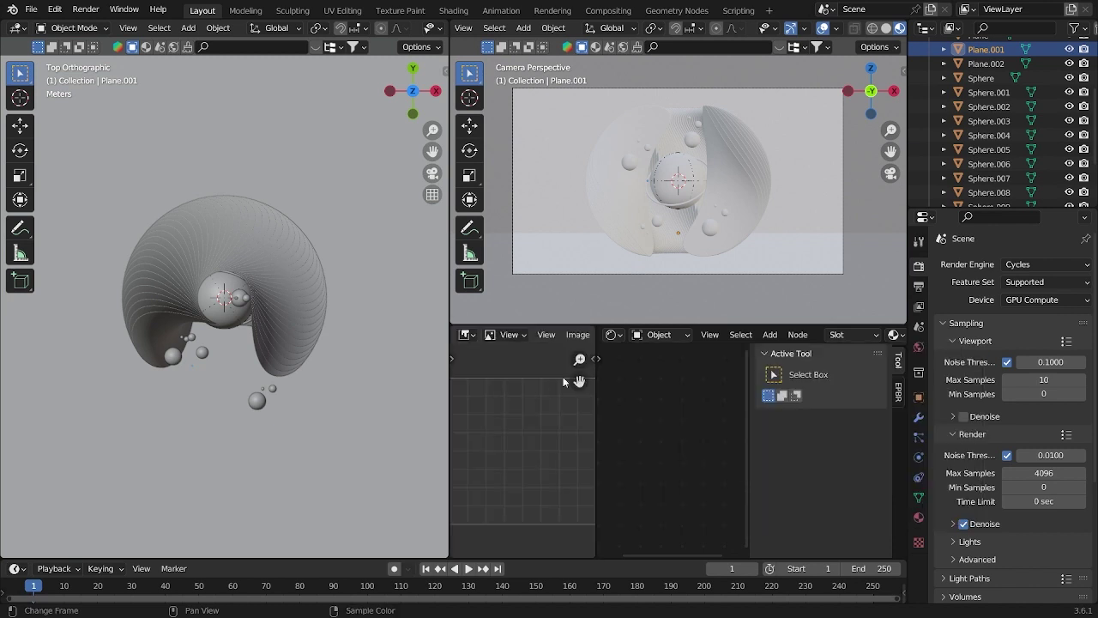
left_click(573, 339)
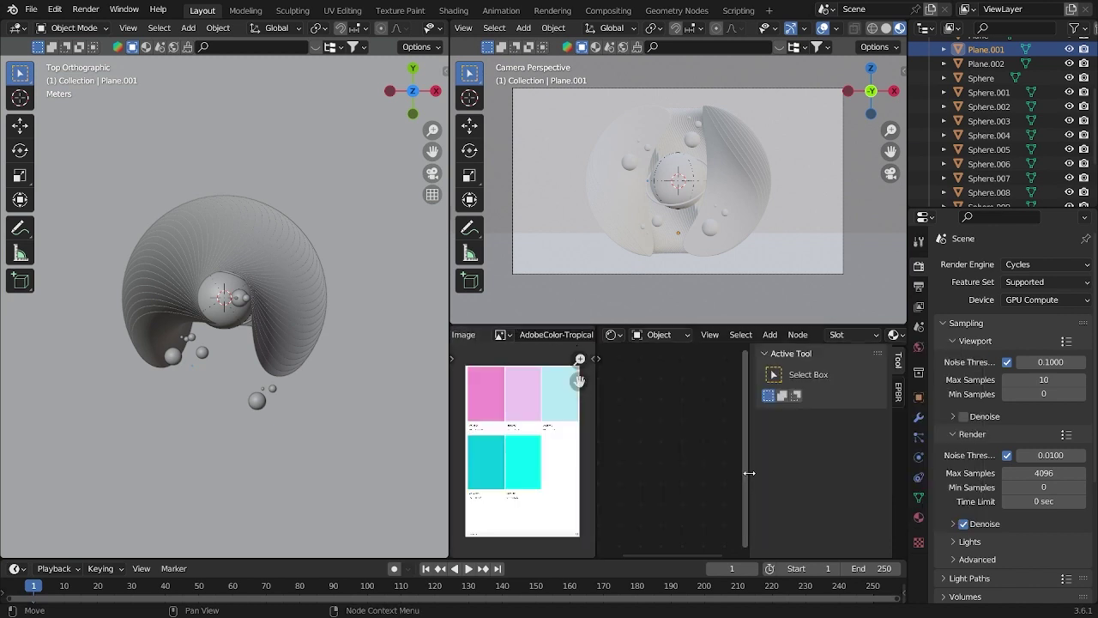
left_click_drag(749, 475, 1095, 499)
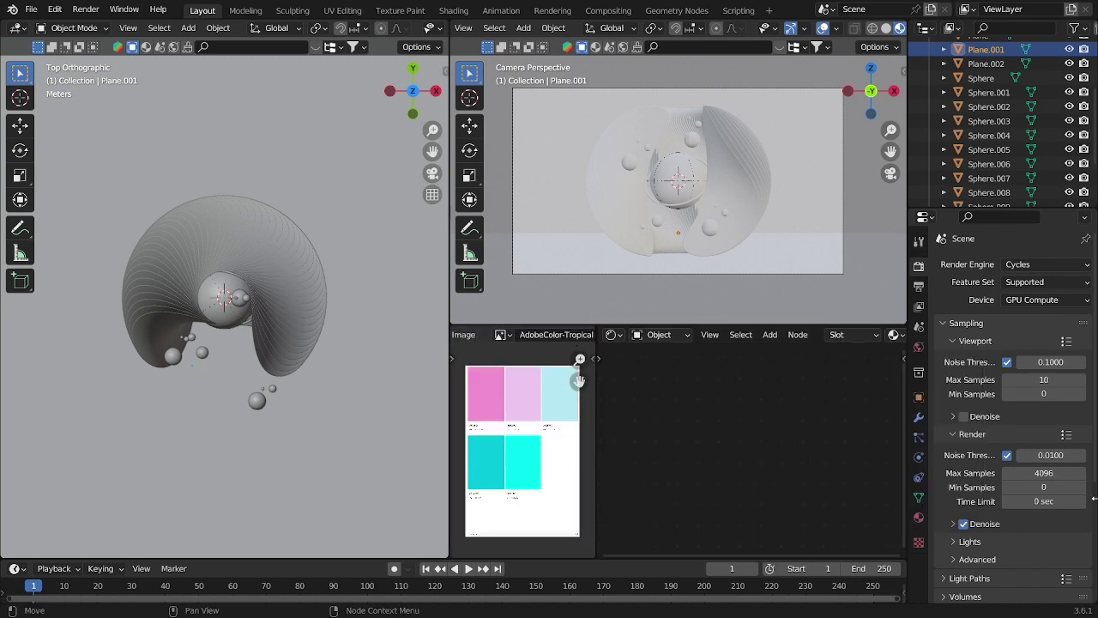
Step: Apply the twisted disc's scale and create a new material for it
left_click(764, 178)
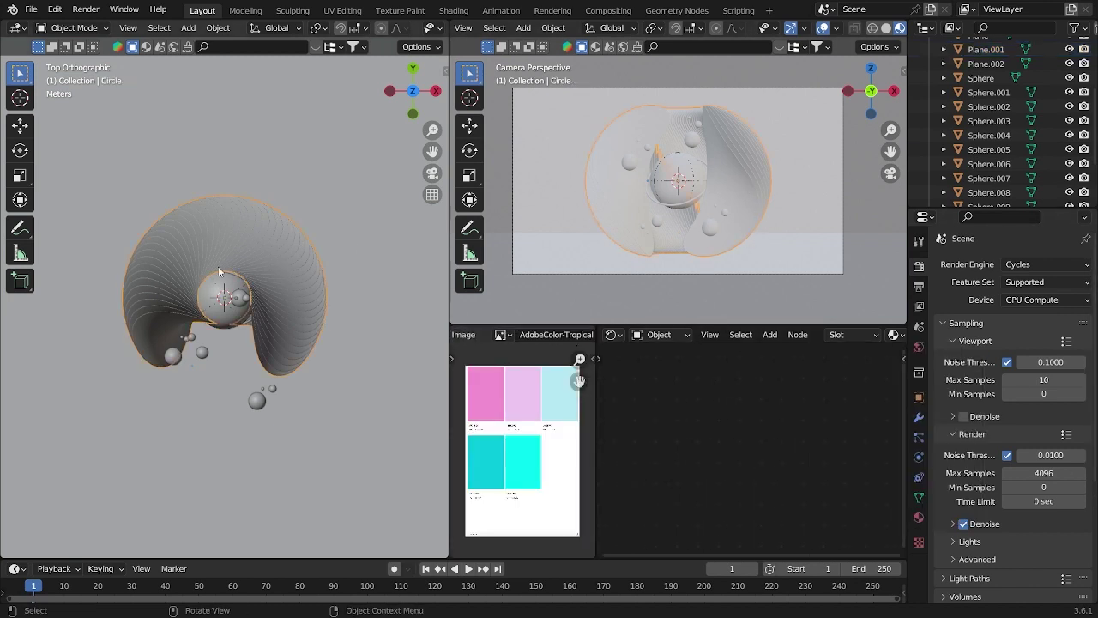
key("ctrl+a")
left_click(212, 290)
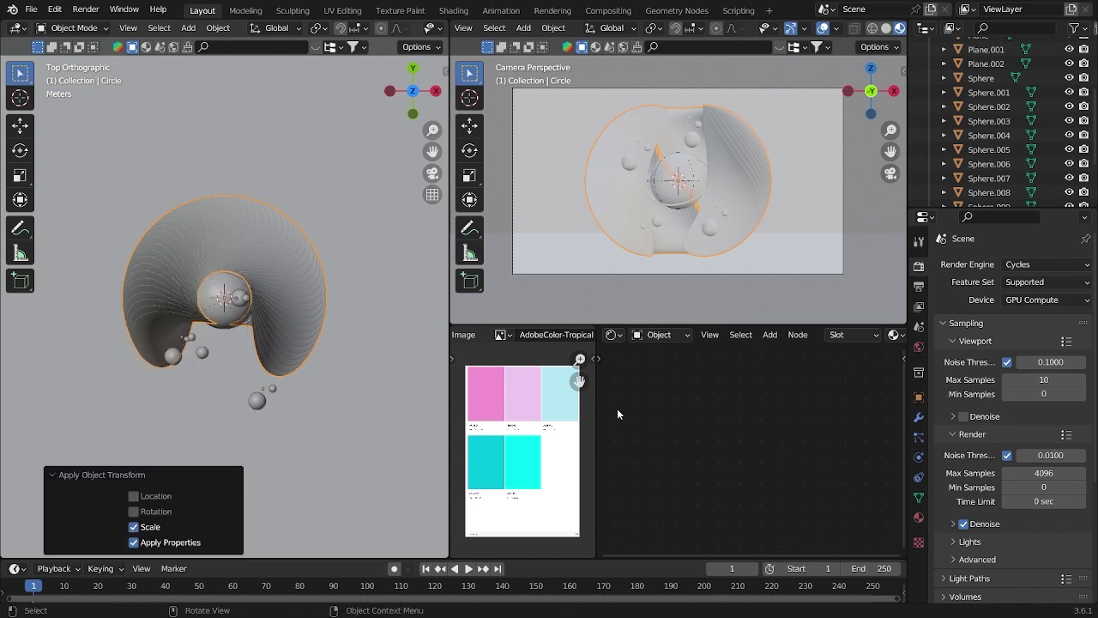
scroll(868, 338, "down", 2)
left_click(832, 336)
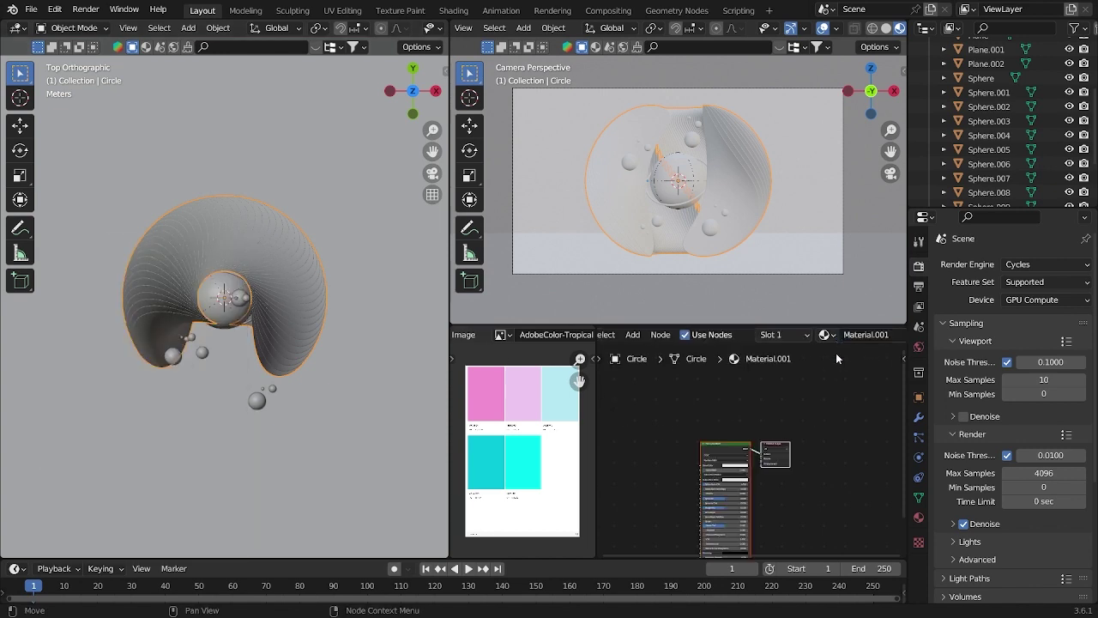
Step: Set the disc material's Metallic to about 0.589 and Roughness to about 0.176
scroll(761, 473, "up", 6)
middle_click_drag(749, 443, 893, 455)
scroll(712, 427, "up", 5)
middle_click_drag(712, 427, 708, 457)
middle_click_drag(772, 505, 769, 460)
scroll(769, 461, "up", 1)
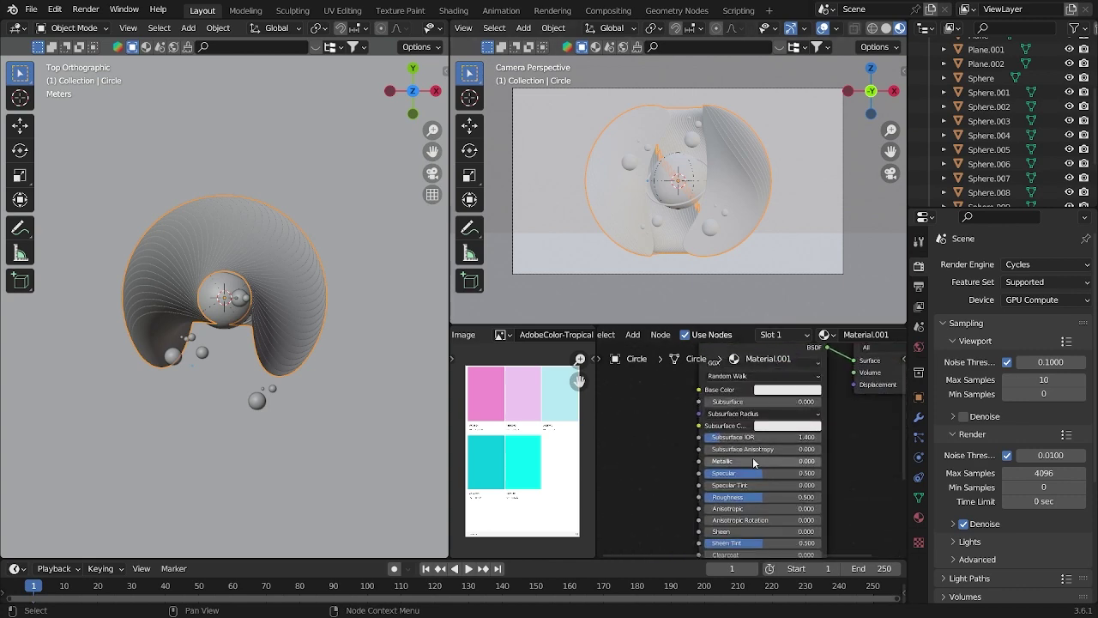
left_click_drag(745, 464, 806, 464)
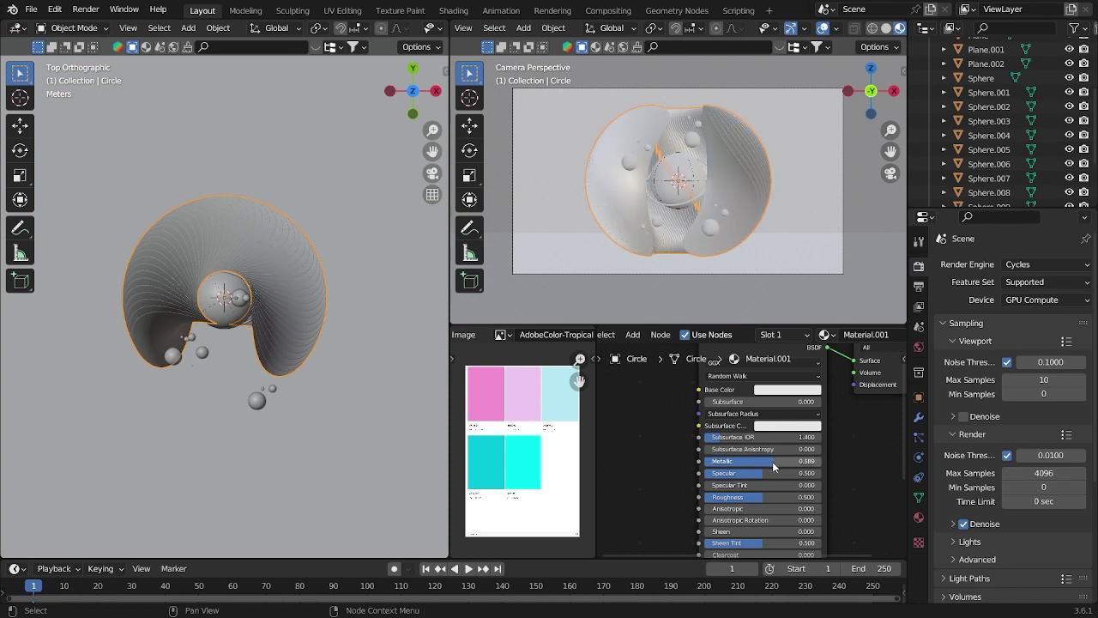
left_click_drag(772, 497, 747, 497)
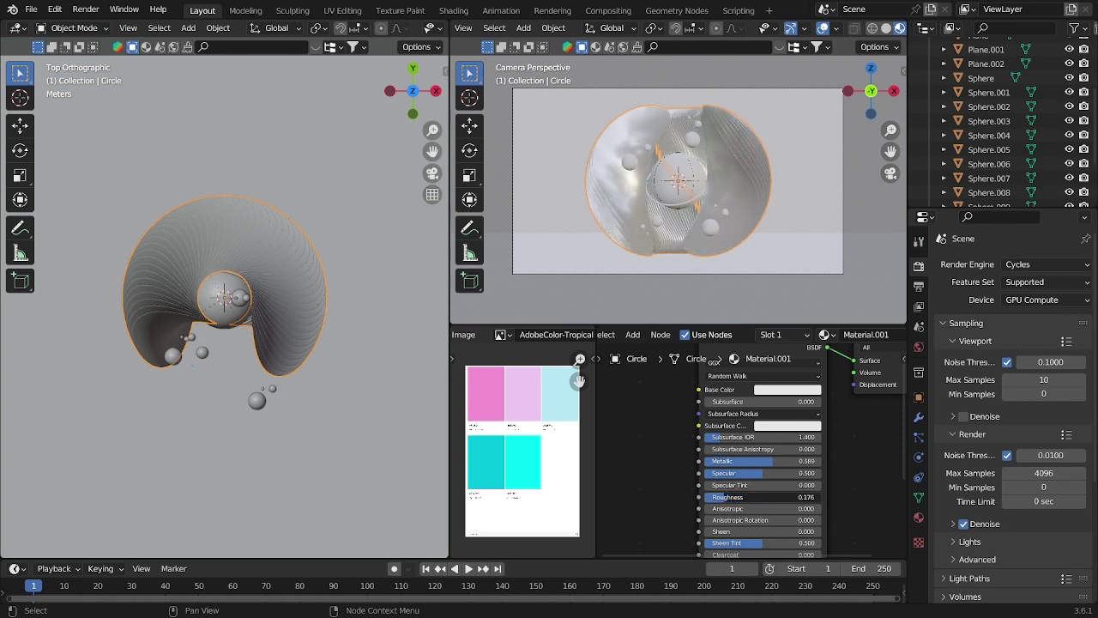
Step: Add a Color Ramp node to the disc's material and connect its Color output to the Principled BSDF's Base Color
middle_click_drag(672, 512, 848, 557)
key("shift+a")
left_click(695, 421)
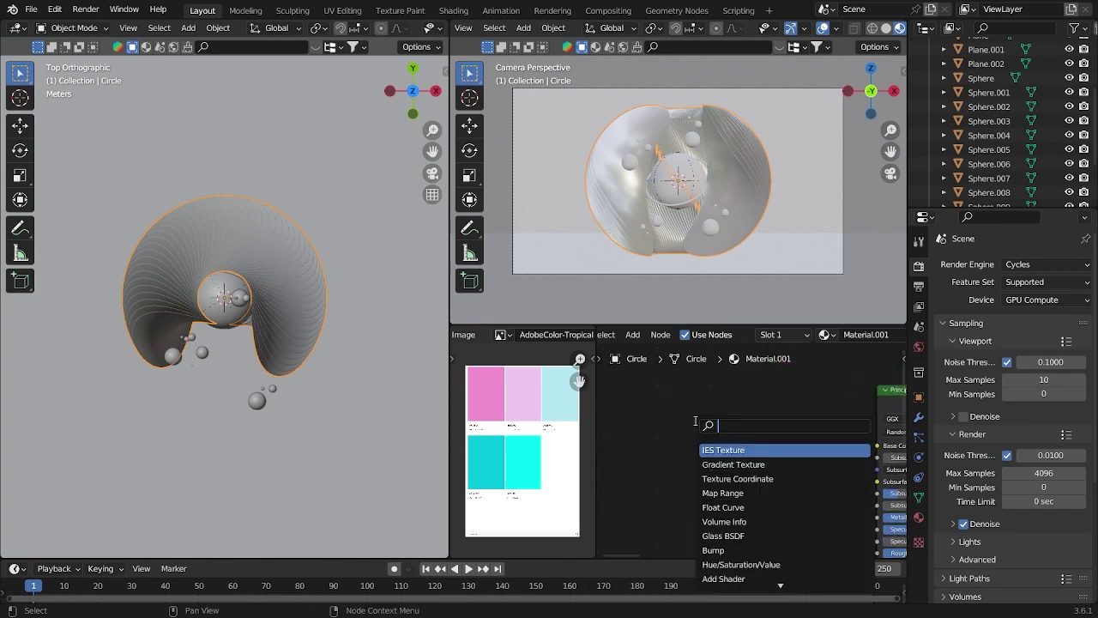
type("ramp")
key("Return")
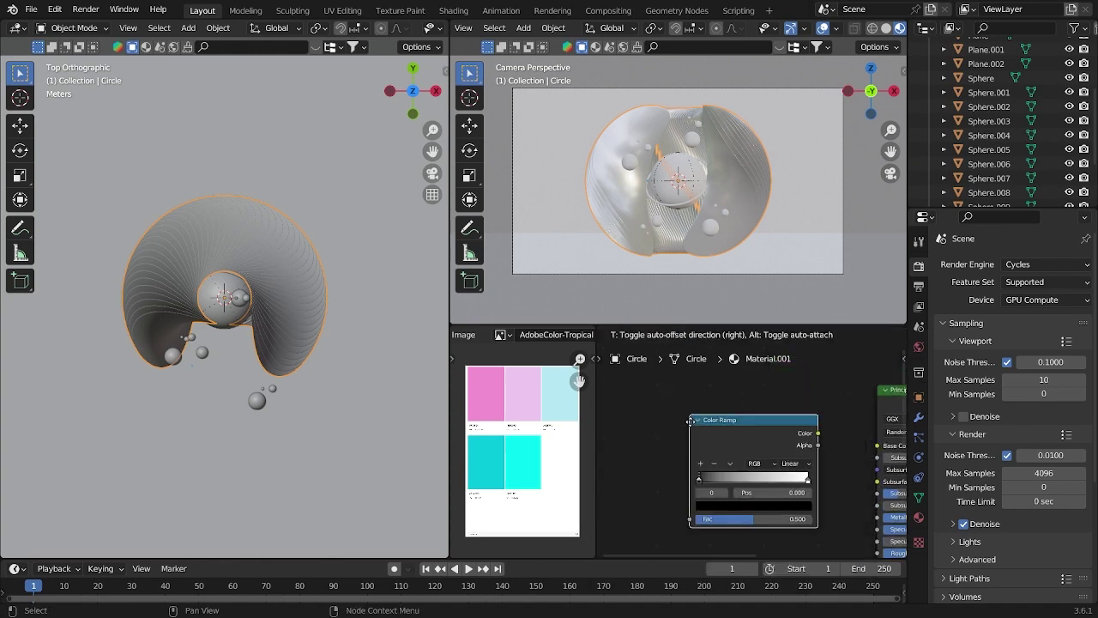
middle_click_drag(769, 444, 575, 407)
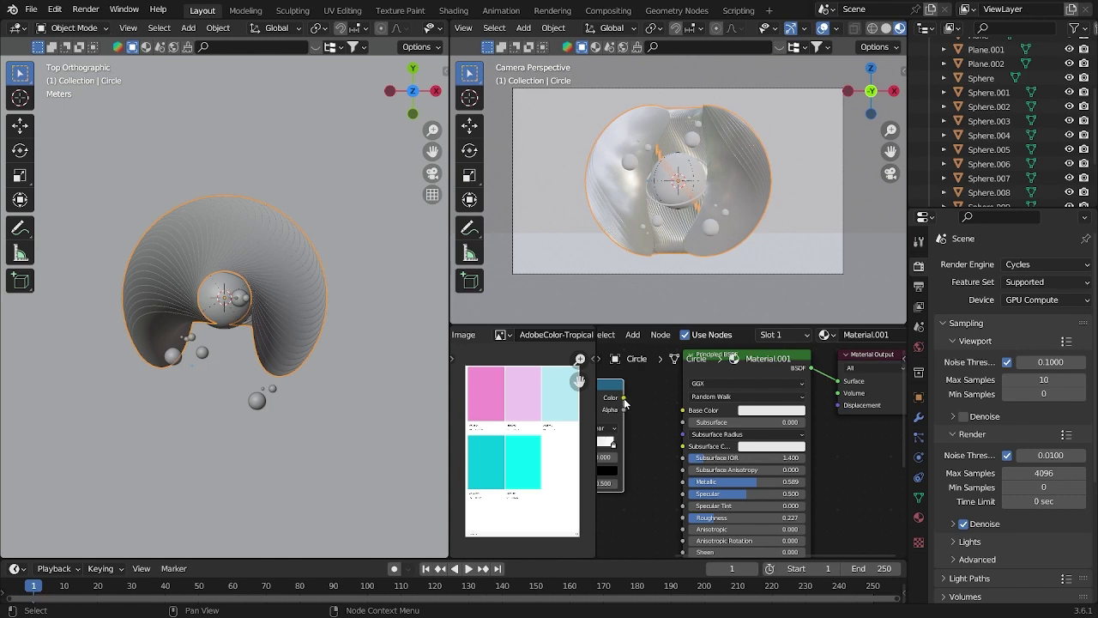
left_click_drag(624, 399, 683, 410)
key("KP_Decimal")
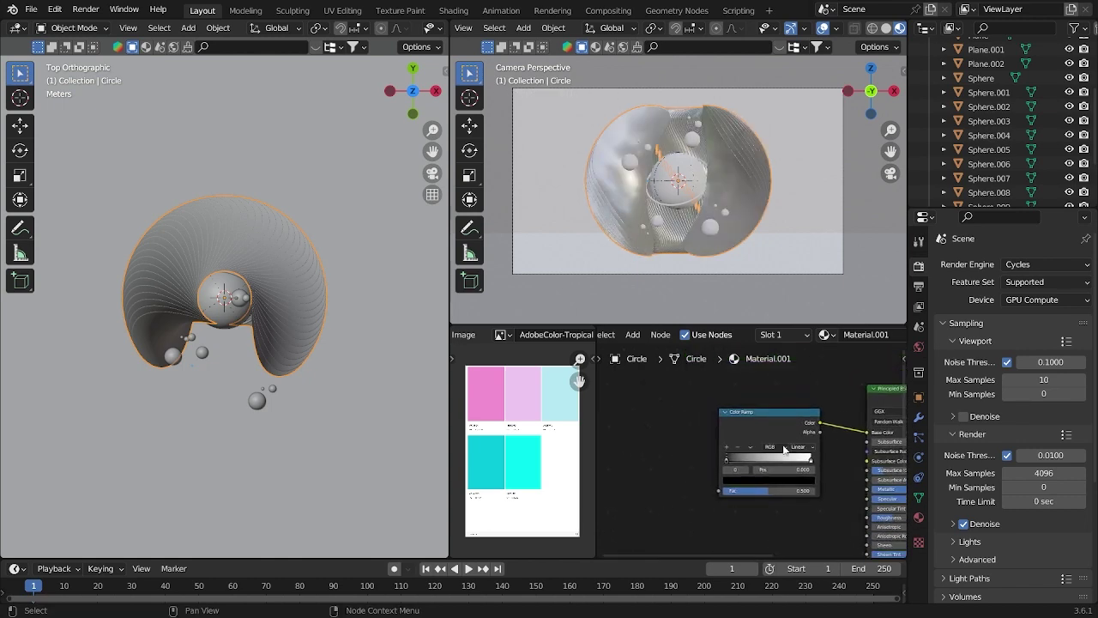
Step: Add a Gradient Texture node before the Color Ramp and connect its Fac output to the ramp's Fac input
scroll(683, 438, "down", 1)
key("shift+a")
type("grad")
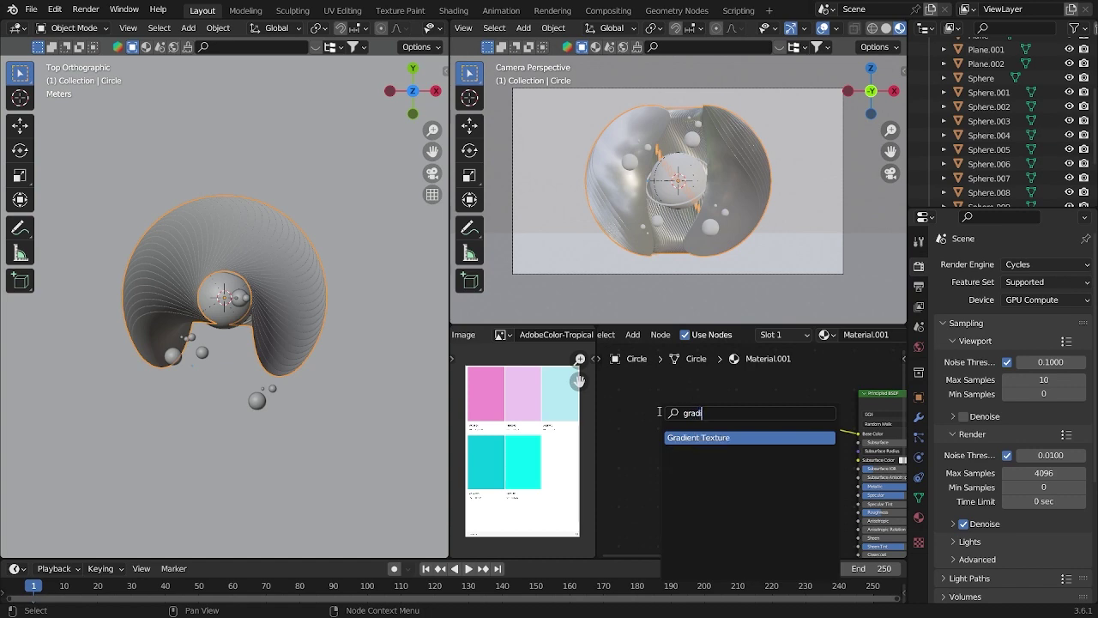
key("Return")
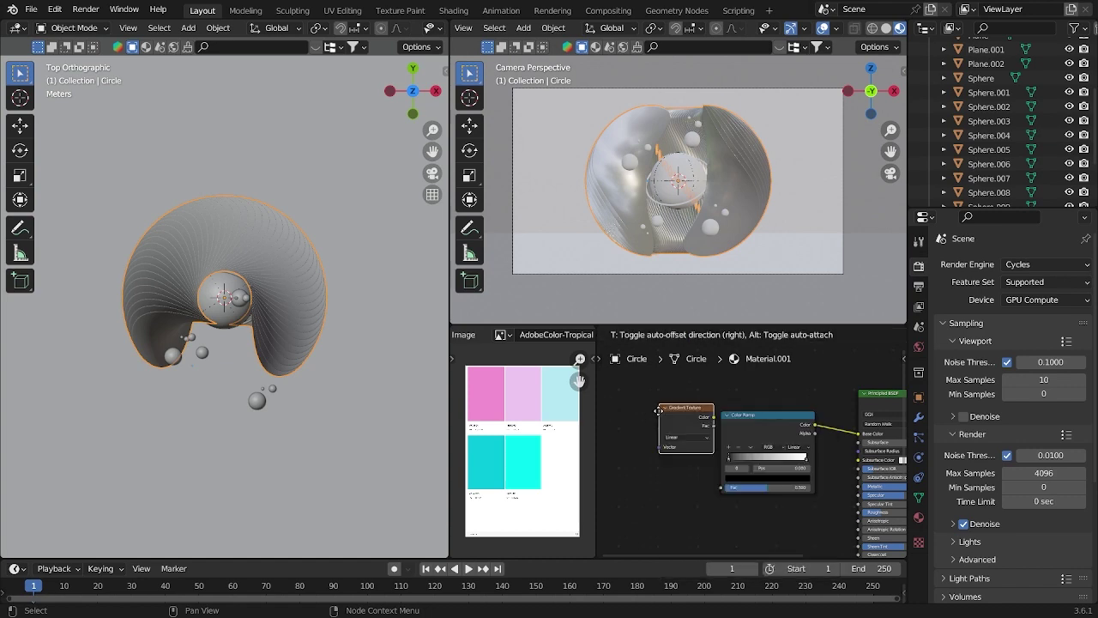
left_click(631, 425)
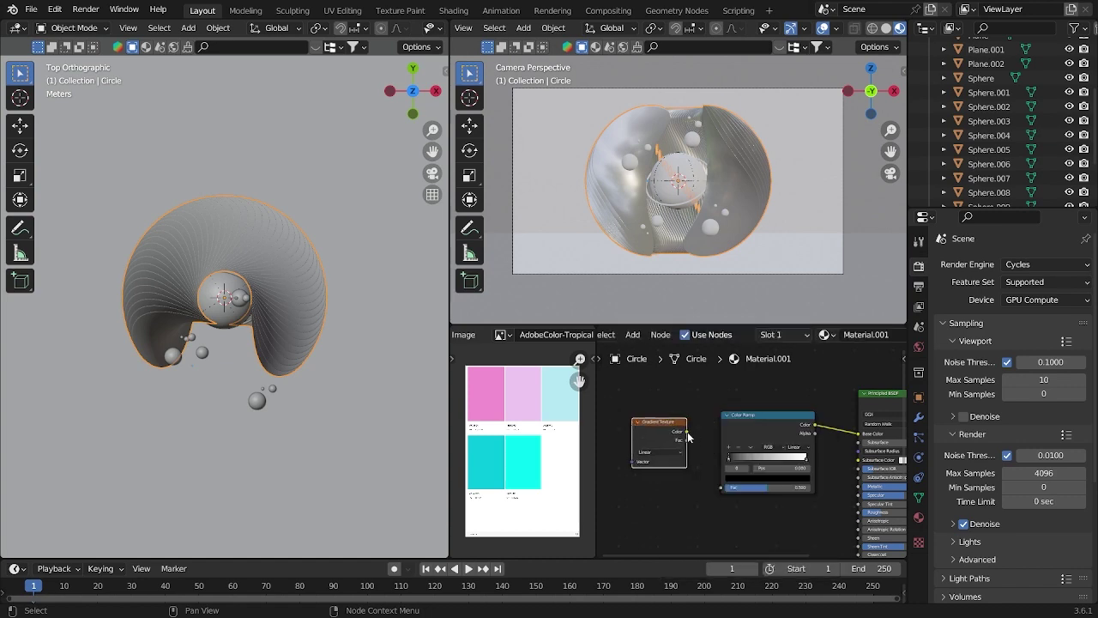
key("super")
key("super")
left_click_drag(688, 441, 700, 421)
left_click_drag(717, 489, 722, 487)
middle_click_drag(647, 436, 688, 436)
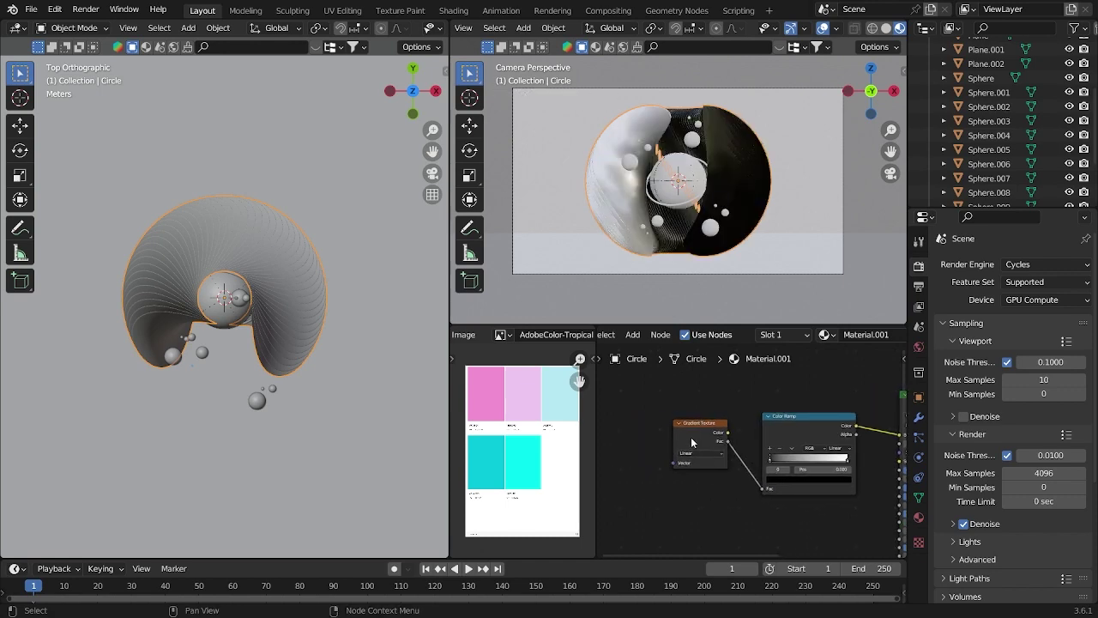
Step: Add Mapping and Texture Coordinate nodes to the Gradient Texture and feed the Mapping's Vector from the Object output
key("ctrl+t")
scroll(697, 429, "up", 6)
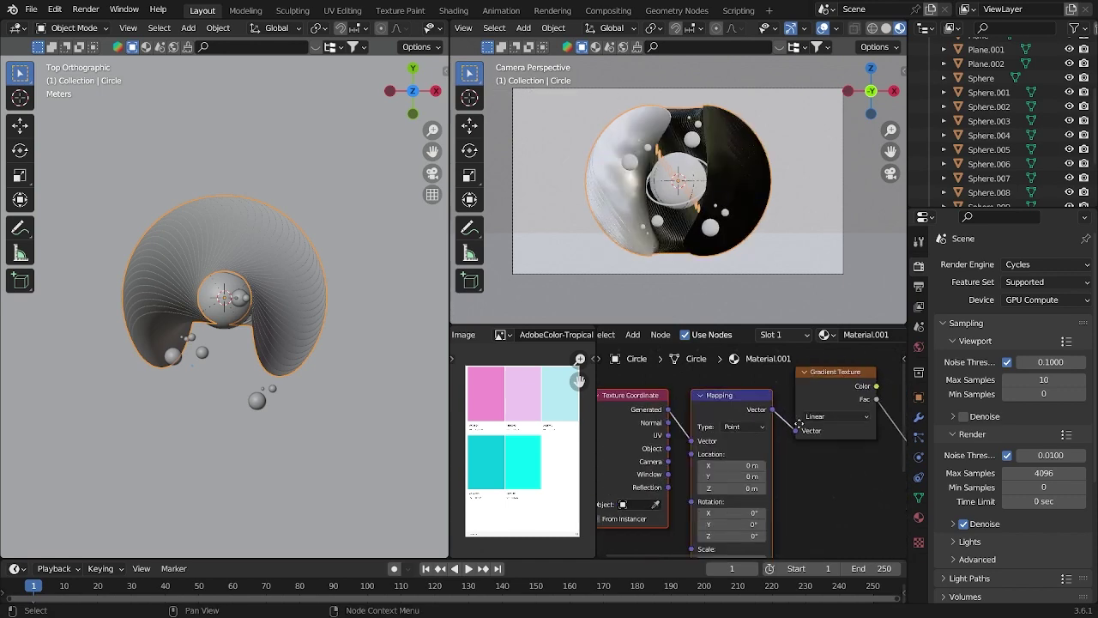
scroll(707, 426, "down", 2)
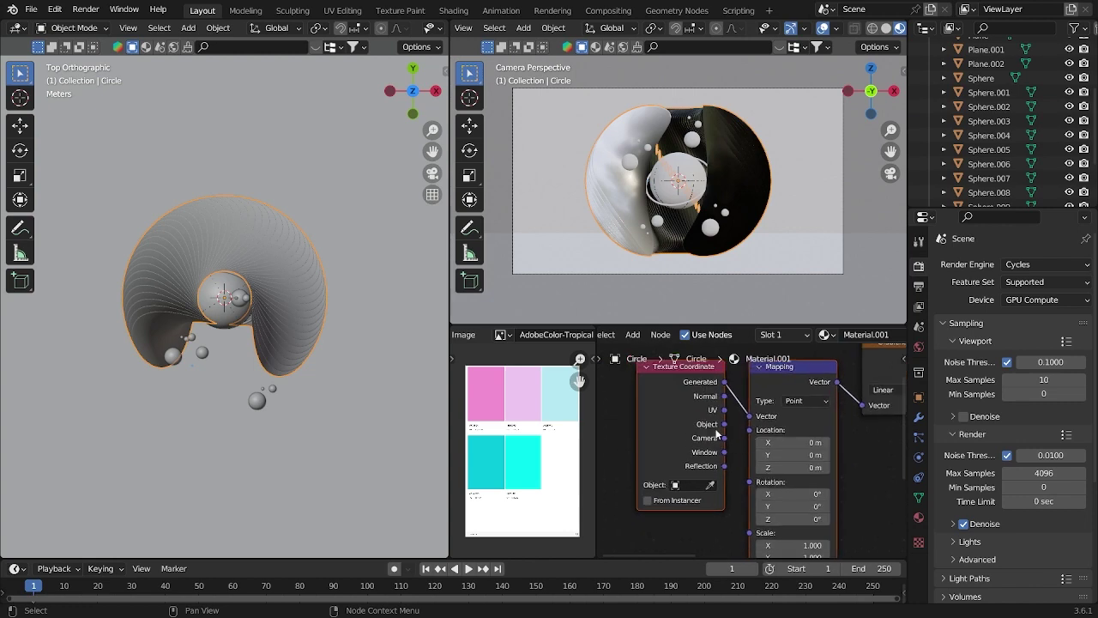
left_click_drag(724, 425, 751, 416)
Step: Move the Color Ramp's white stop to position 0.531
scroll(752, 442, "down", 3)
middle_click_drag(851, 474, 654, 518)
left_click_drag(683, 447, 665, 456)
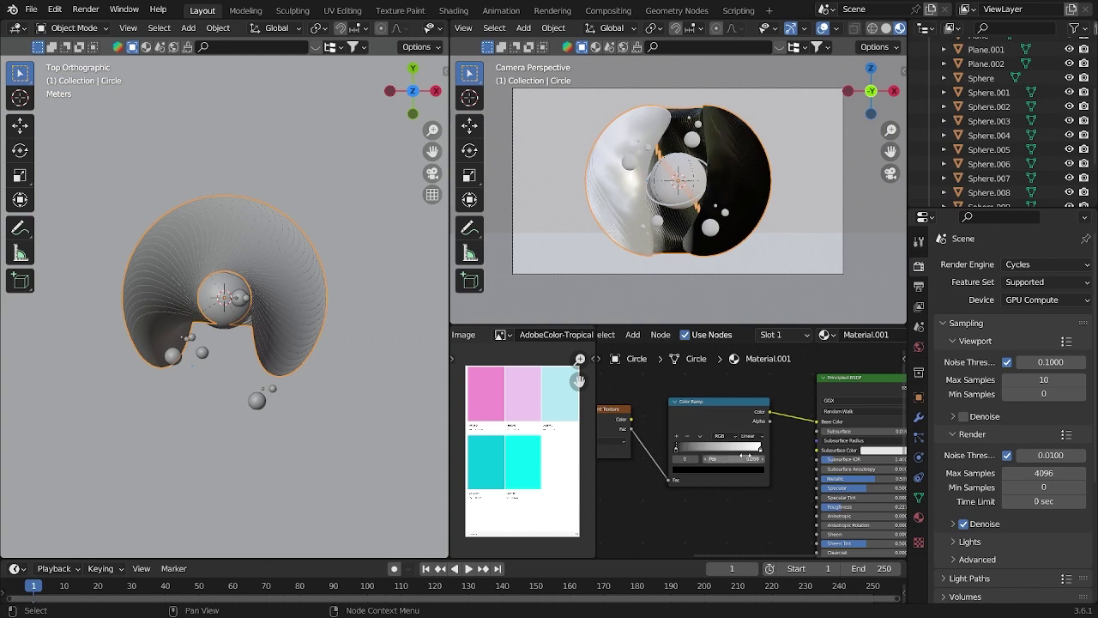
left_click_drag(758, 450, 689, 459)
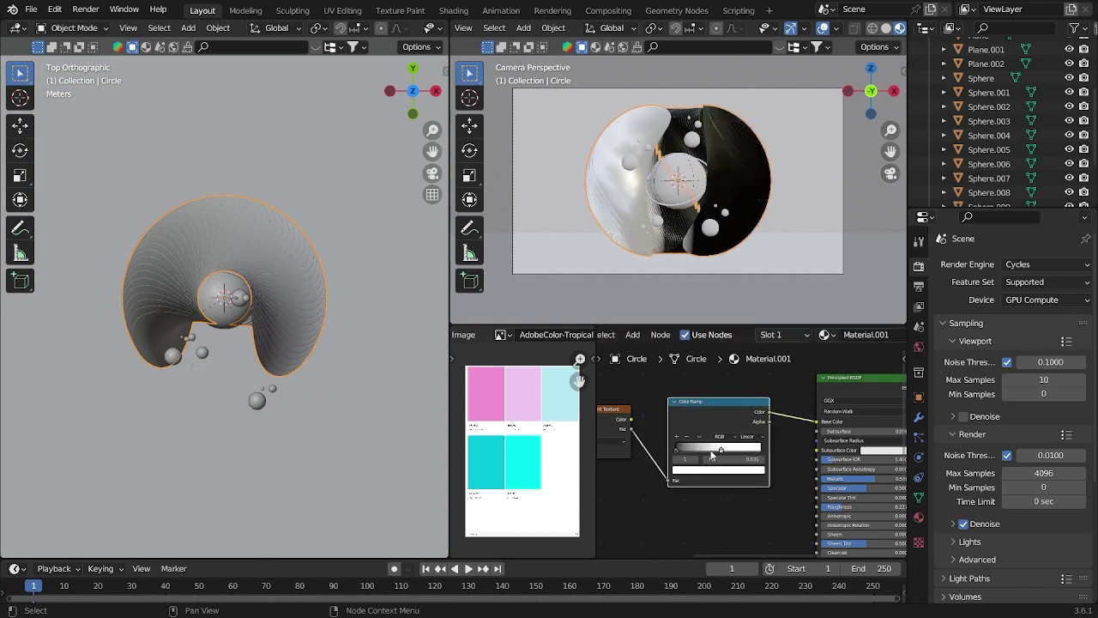
Step: Sample the palette's bright cyan for the Color Ramp's white stop and its pink for the black stop
mouse_move(648, 455)
middle_mouse_down()
mouse_move(713, 449)
mouse_move(663, 446)
middle_mouse_up()
scroll(752, 479, "up", 3)
left_click(744, 472)
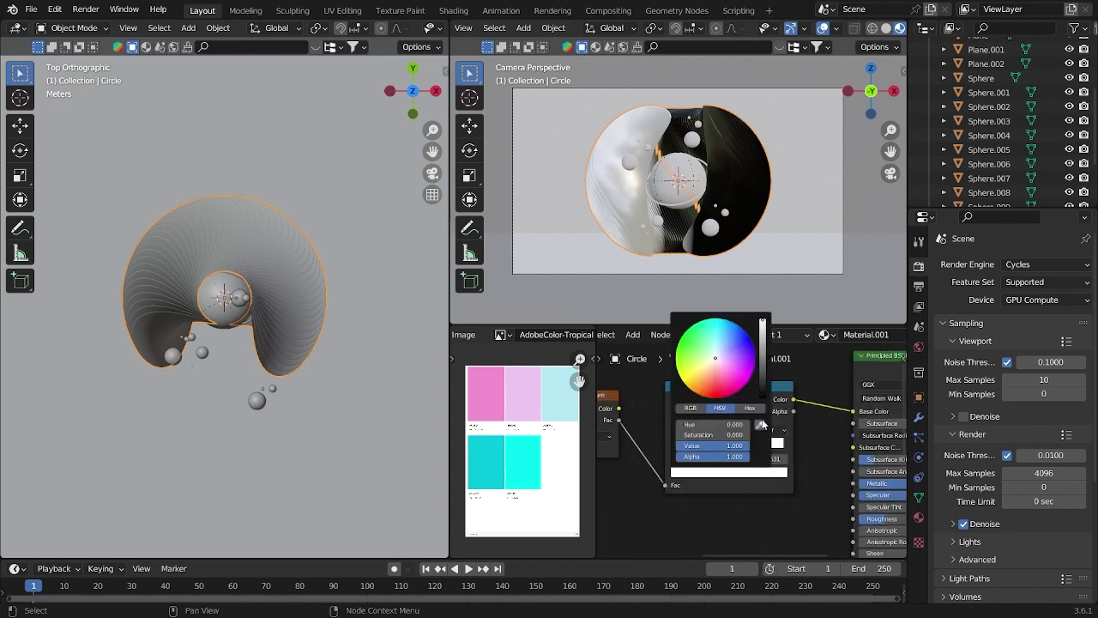
left_click(761, 425)
left_click(527, 459)
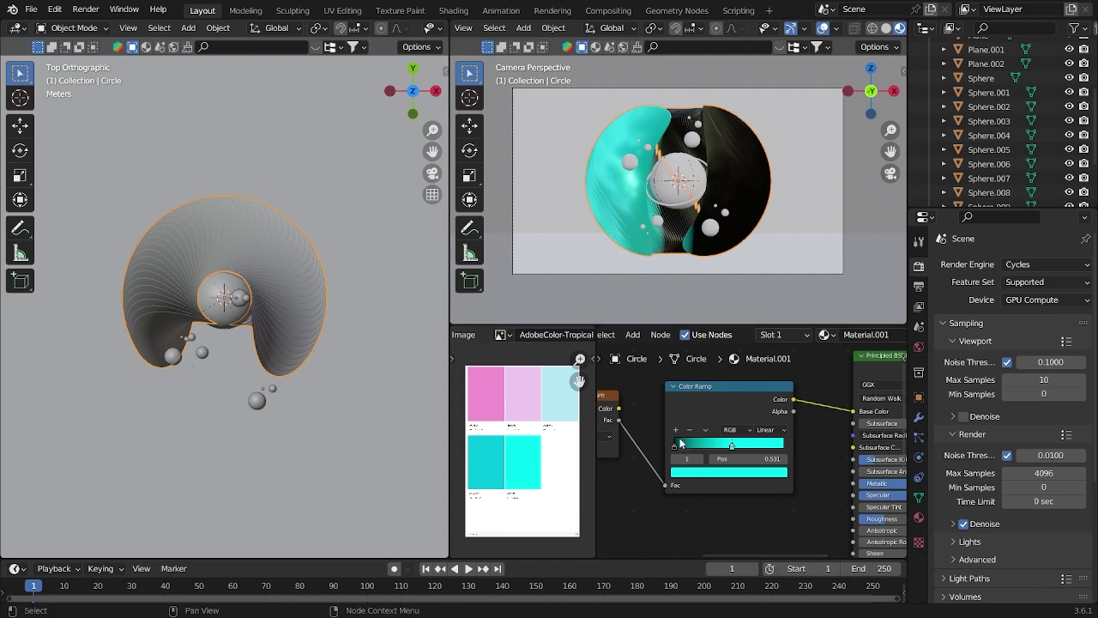
left_click(675, 446)
left_click(726, 471)
left_click(763, 424)
left_click(505, 393)
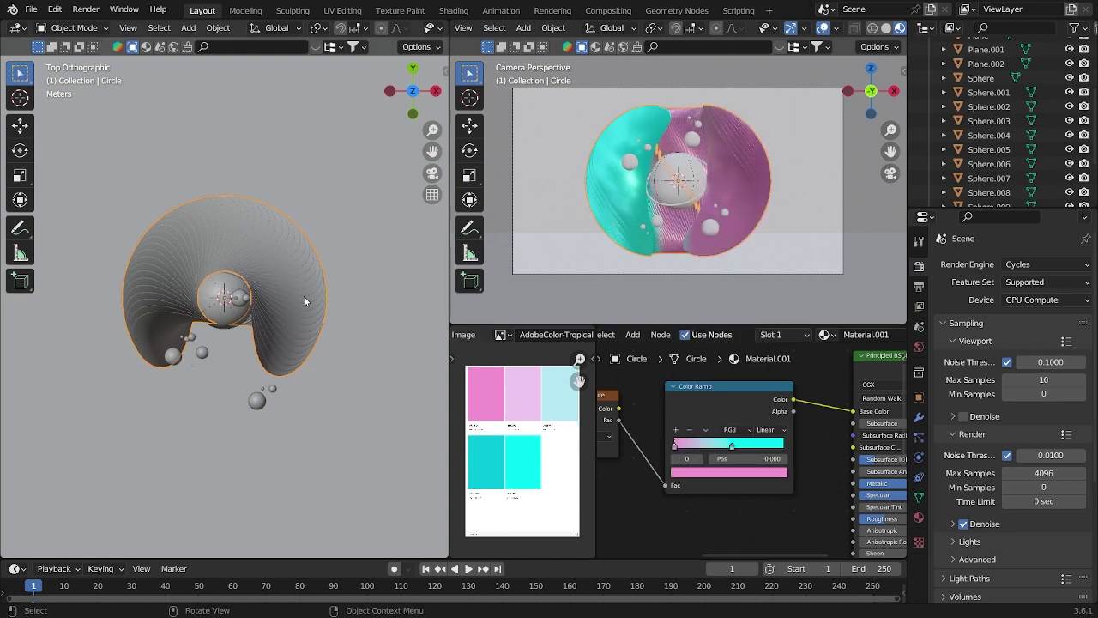
Step: Try applying the twisted disc's rotation, and undo it
key("ctrl+a")
middle_click_drag(309, 316, 362, 219)
key("ctrl+a")
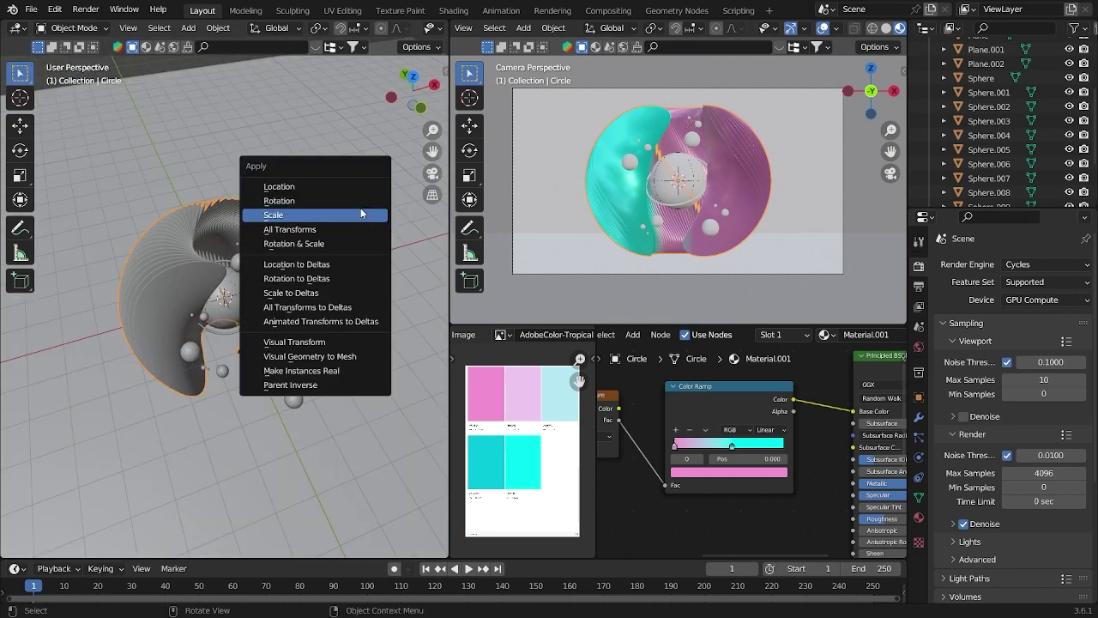
left_click(343, 202)
middle_click_drag(342, 232, 293, 201)
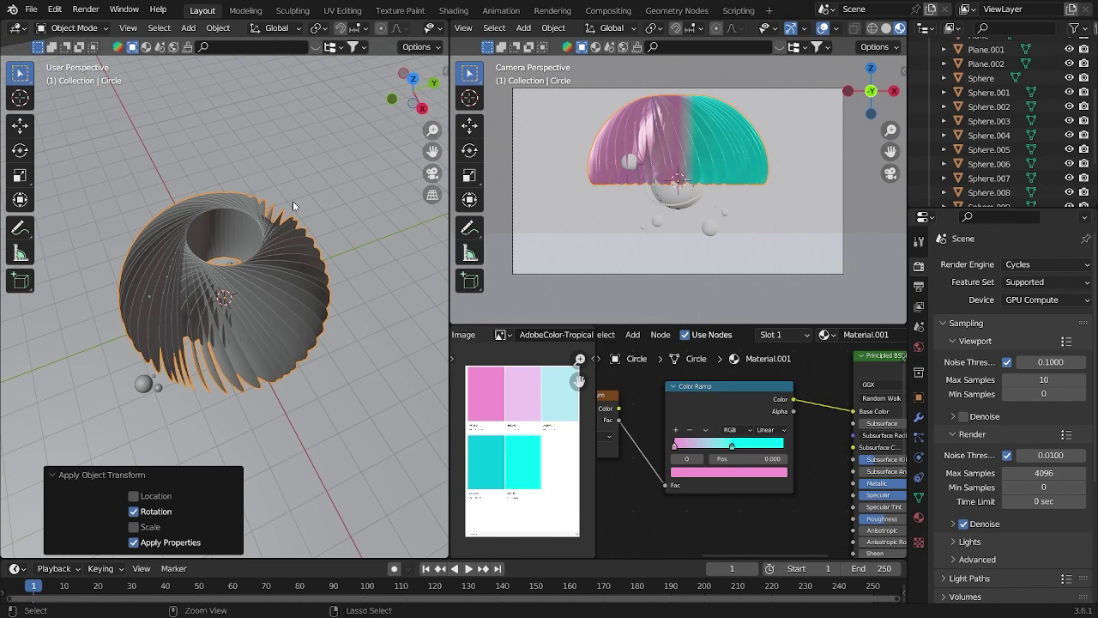
key("ctrl+z")
middle_click_drag(335, 323, 332, 252)
scroll(343, 257, "down", 1)
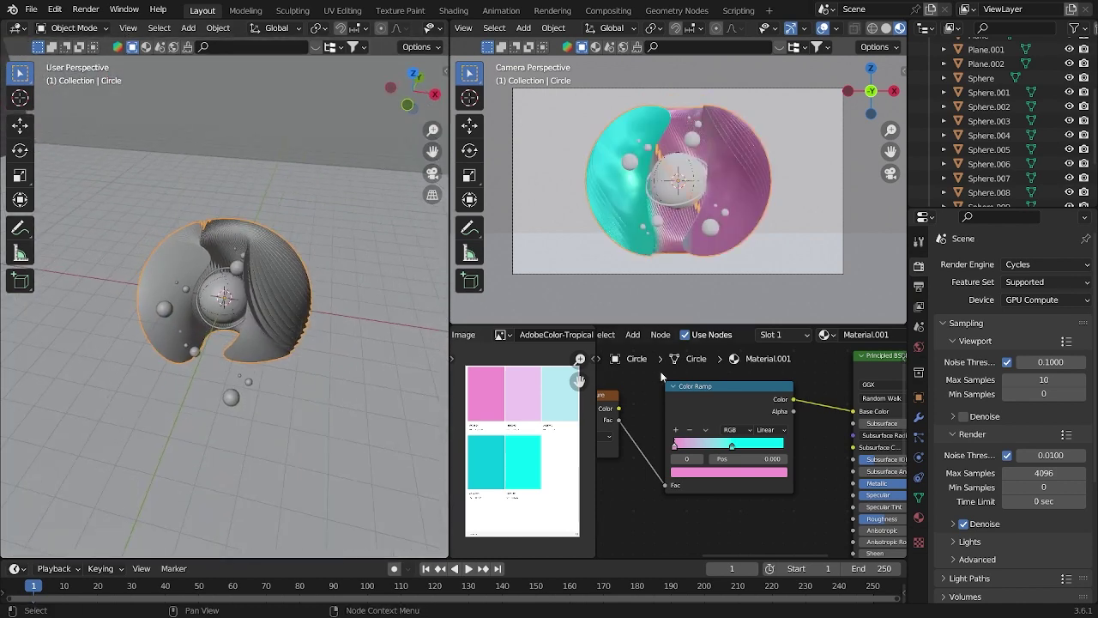
Step: Move the Color Ramp's cyan stop to about 0.407
scroll(709, 510, "down", 4)
middle_click_drag(764, 526, 743, 529)
scroll(743, 530, "up", 4)
left_click_drag(705, 451, 693, 456)
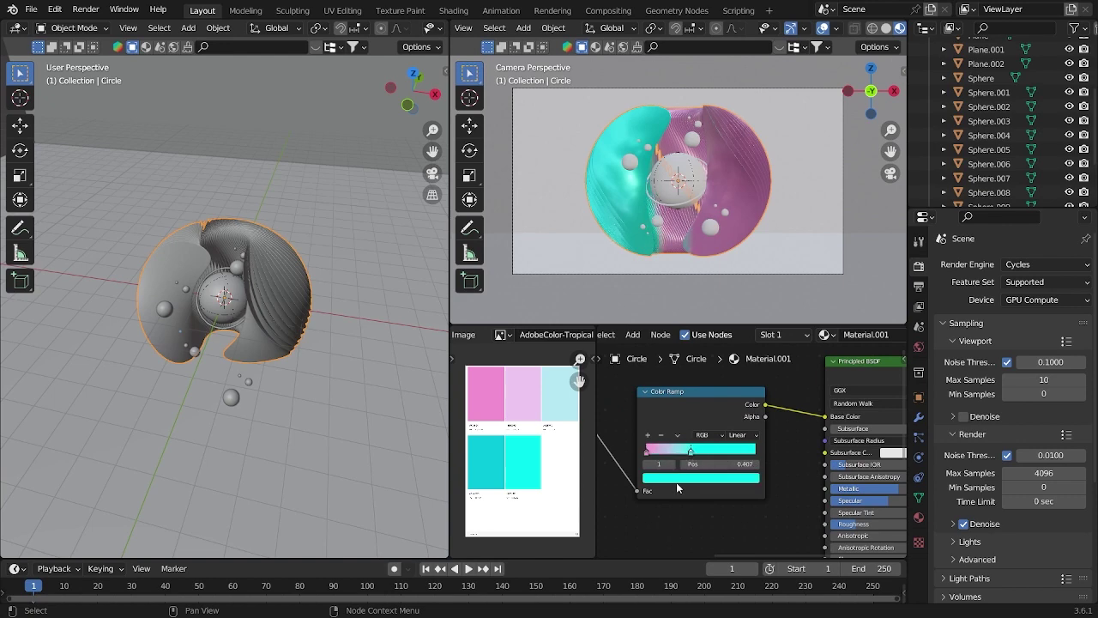
scroll(682, 520, "down", 2)
middle_click_drag(708, 515, 750, 512)
scroll(703, 510, "up", 3)
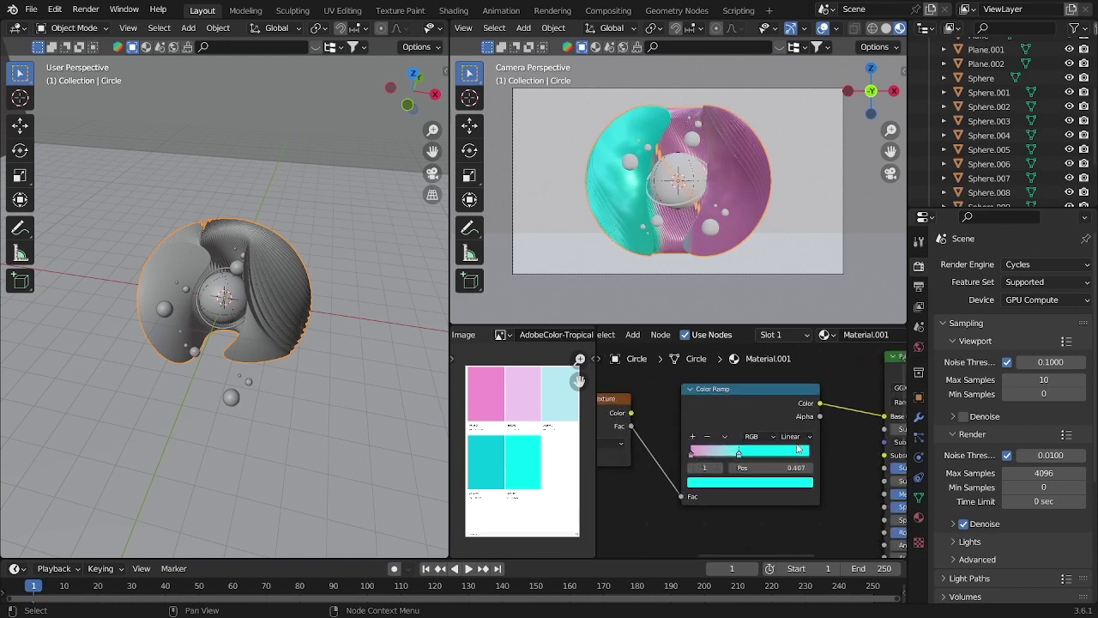
Step: Set the Mapping node's Z rotation to about -29.9° and save the file
middle_click_drag(612, 484, 901, 438)
scroll(787, 461, "up", 2)
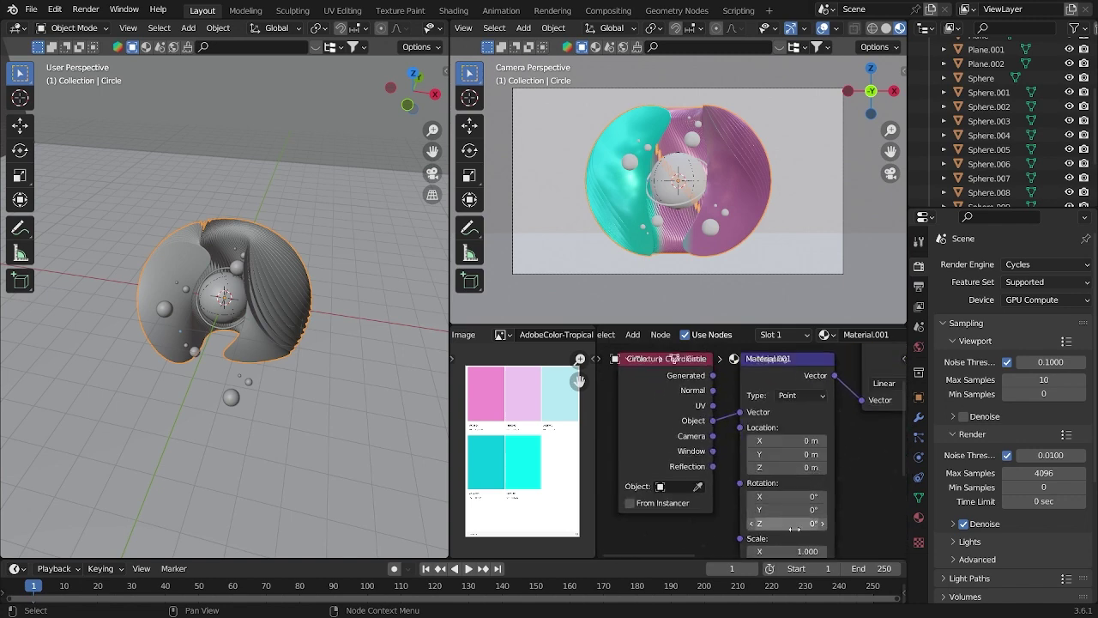
left_click_drag(785, 523, 744, 523)
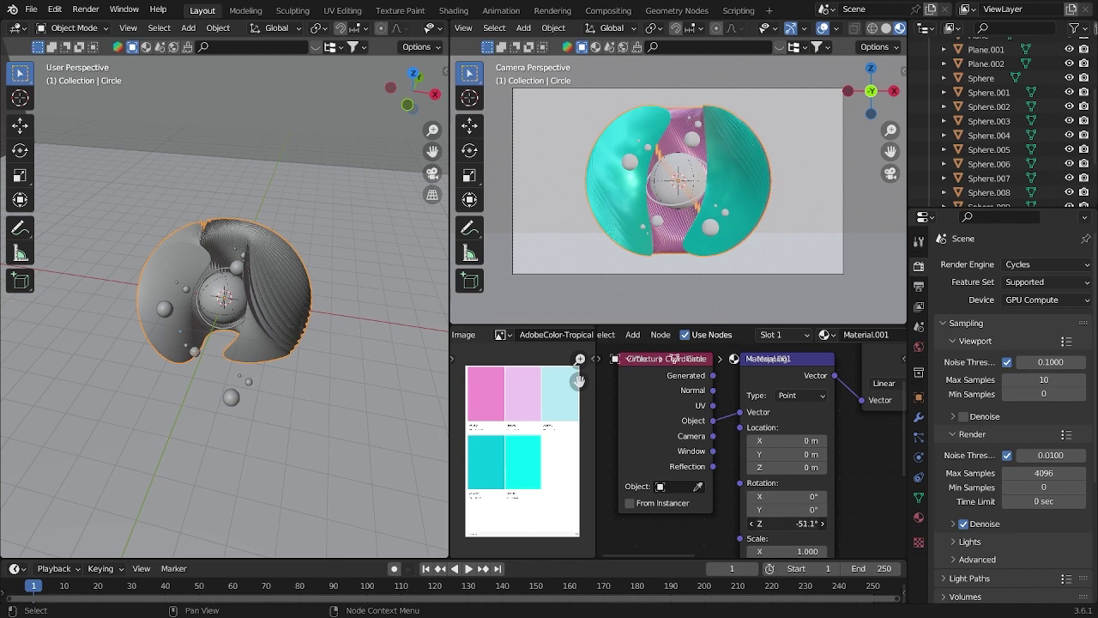
left_click_drag(785, 524, 816, 523)
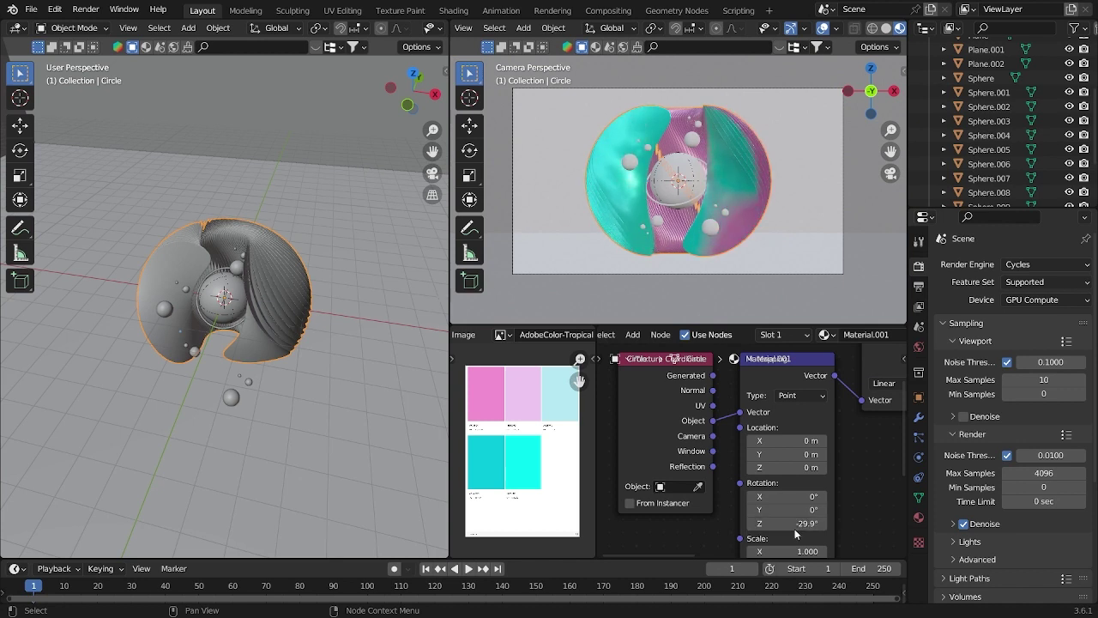
key("ctrl+s")
Step: Switch the camera viewport to Rendered shading and examine the twisted disc's gradient material
scroll(858, 506, "down", 5)
middle_click_drag(816, 493, 734, 465)
middle_click_drag(858, 463, 681, 456)
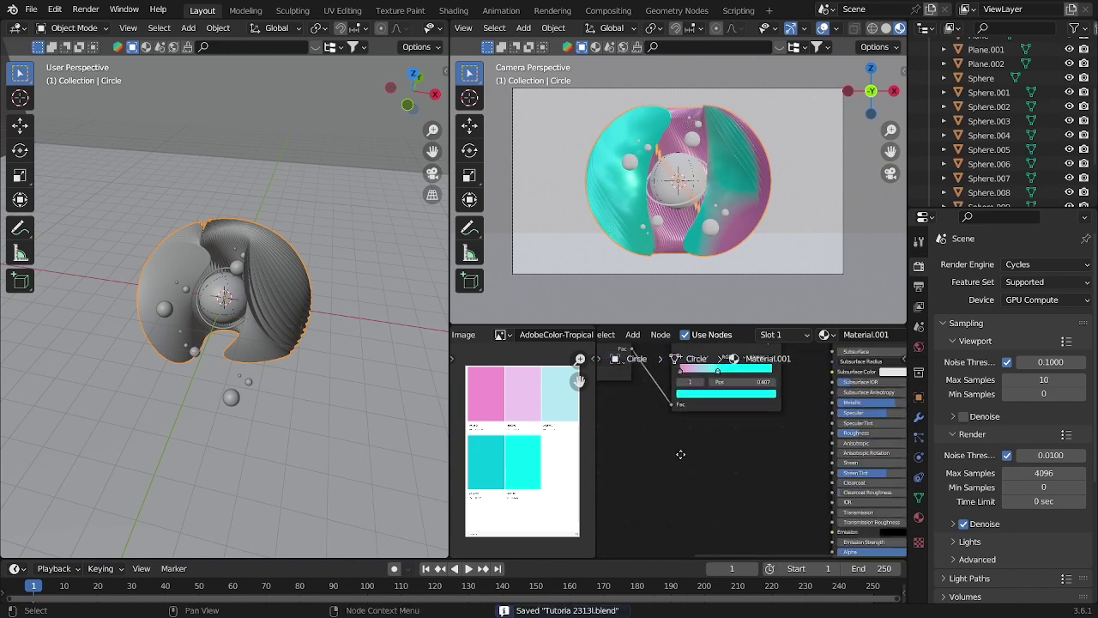
scroll(713, 439, "down", 3)
scroll(891, 34, "down", 2)
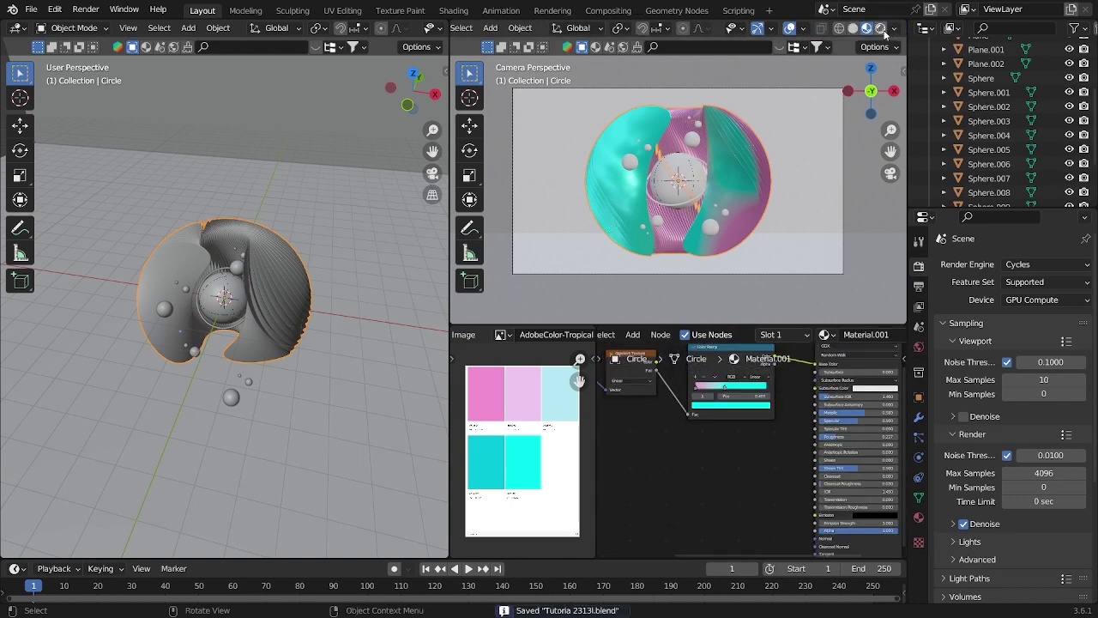
left_click(882, 30)
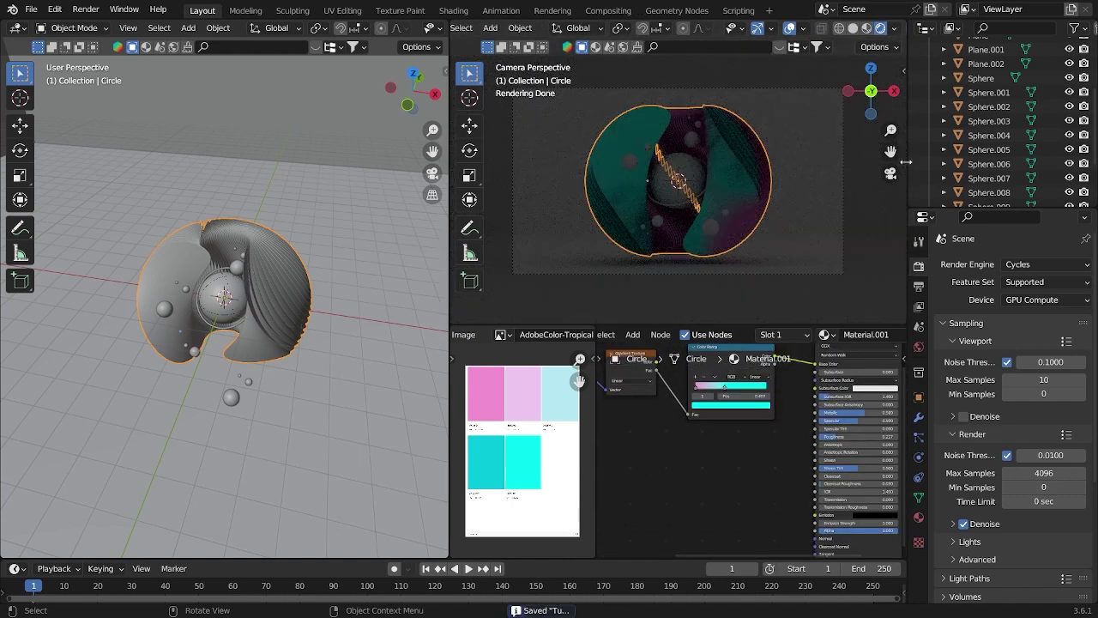
left_click(797, 196)
scroll(797, 195, "up", 3)
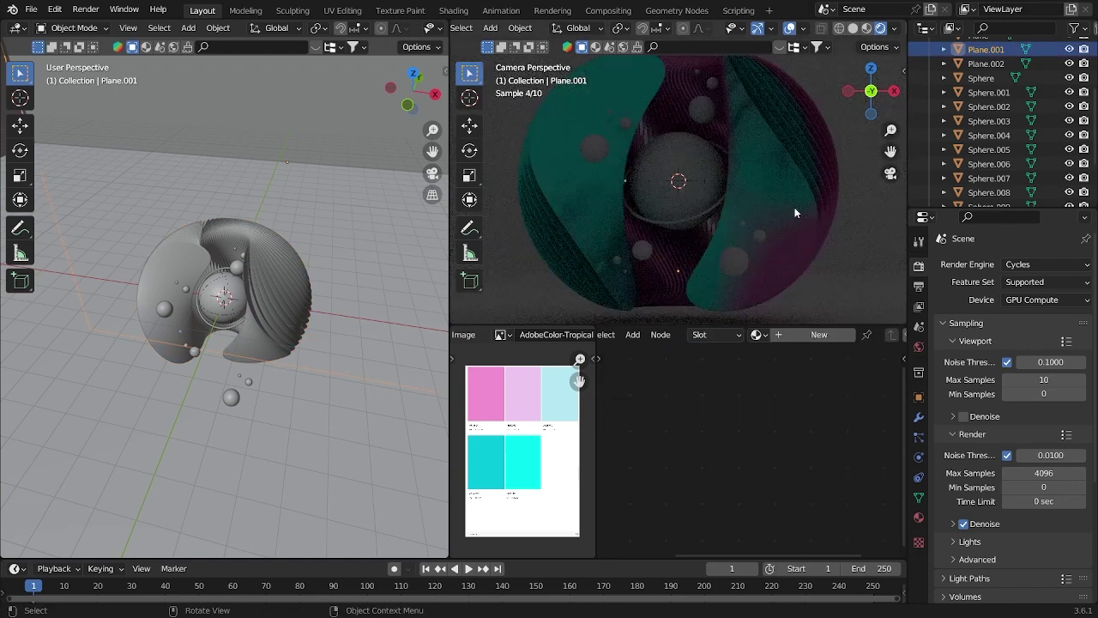
left_click(796, 213)
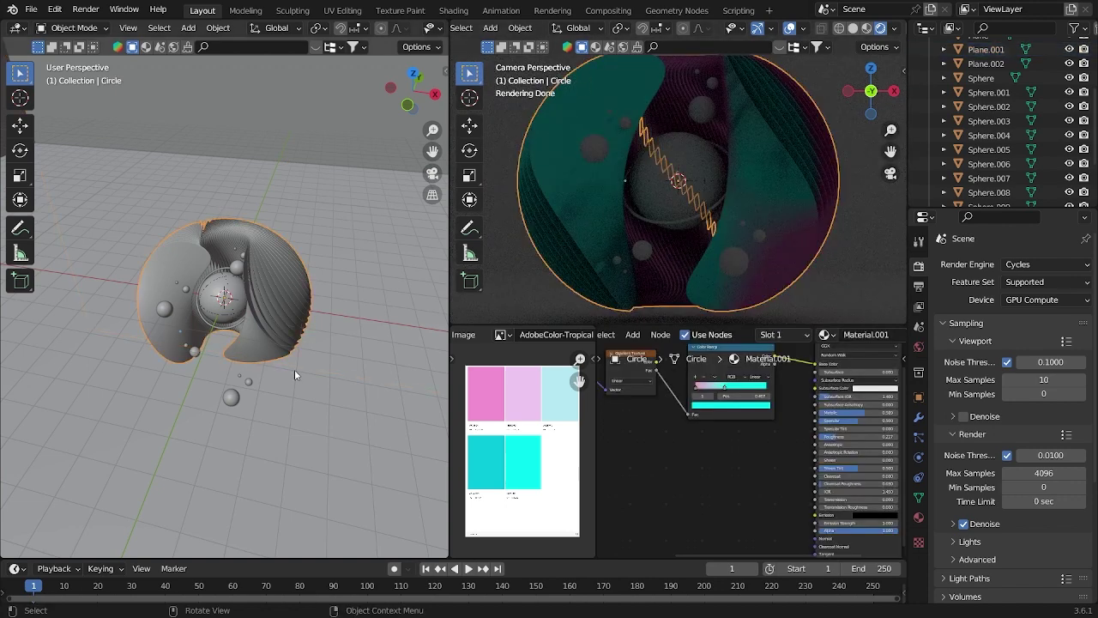
middle_click_drag(293, 375, 304, 257)
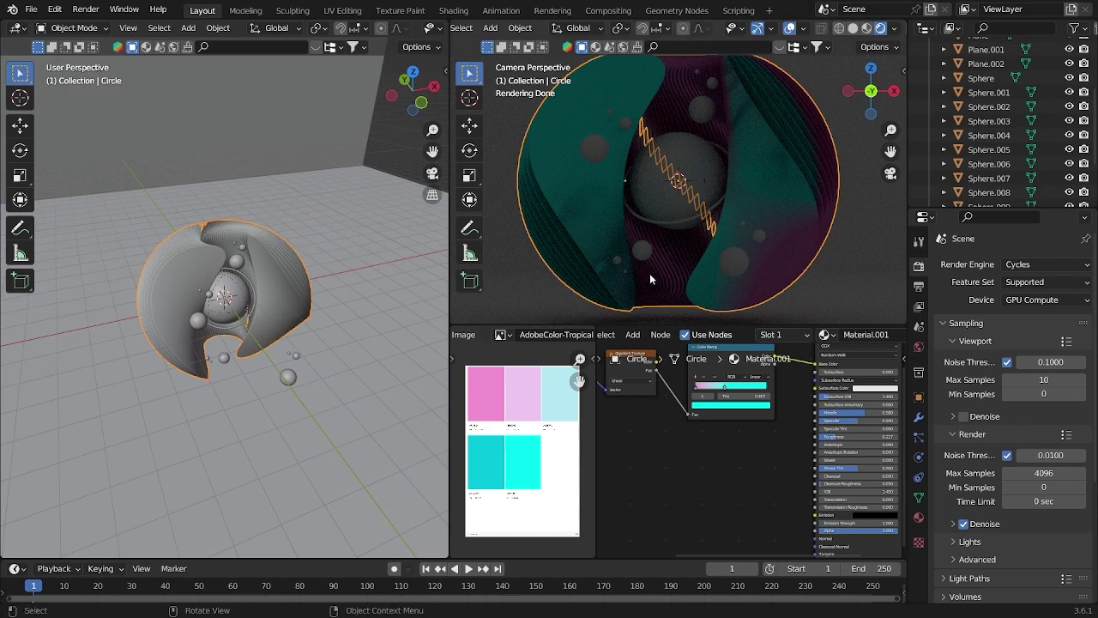
Step: Assign the twisted disc's existing material to the small sphere over the disc's lower-right part
left_click(729, 266)
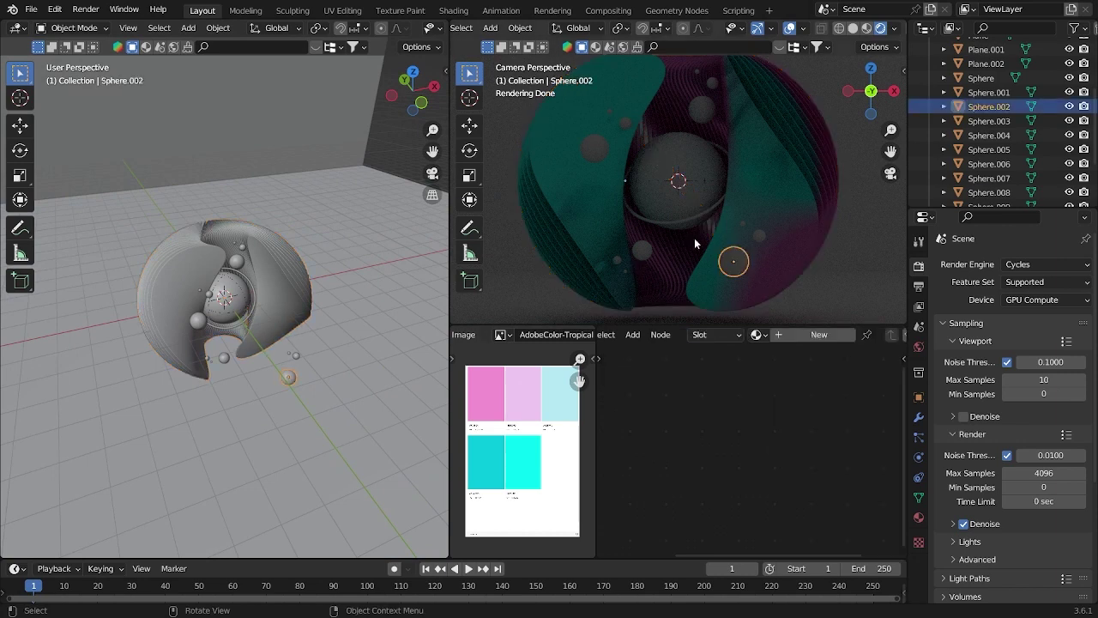
left_click(758, 337)
left_click(785, 367)
left_click(836, 232)
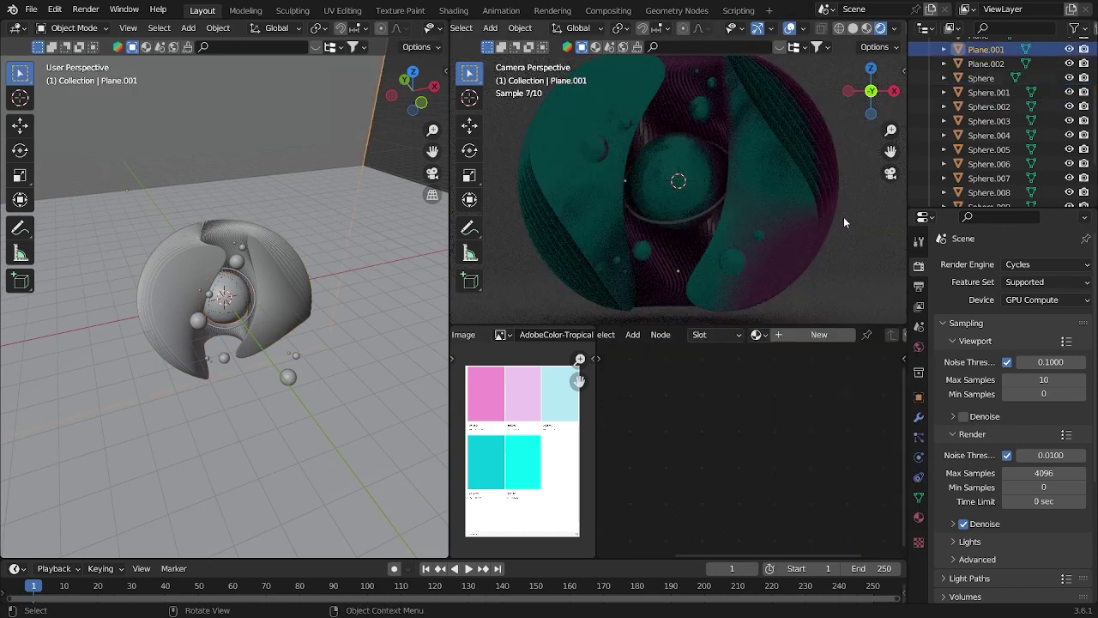
Step: Assign the twisted disc's existing material to the torus around the central sphere and save the file
left_click(708, 212)
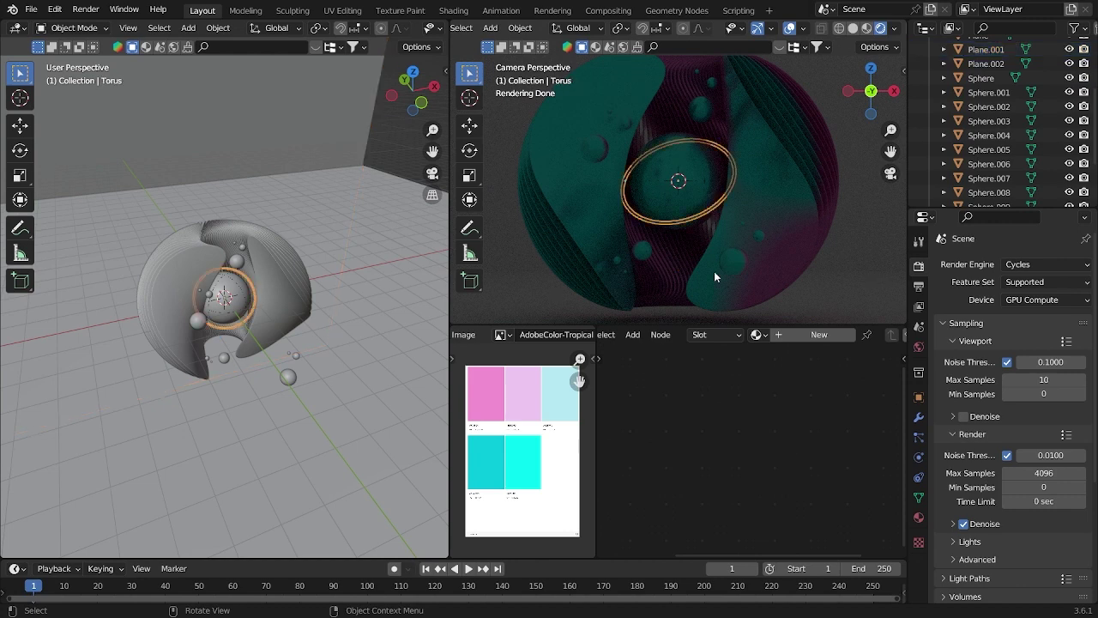
left_click(758, 335)
left_click(802, 373)
left_click(862, 239)
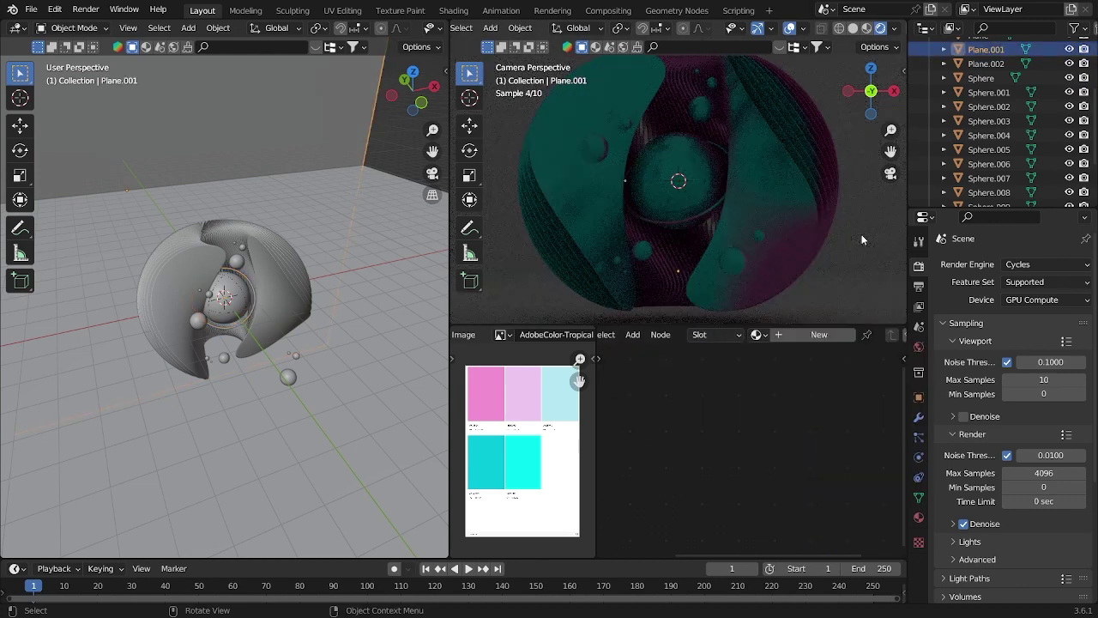
key("ctrl+s")
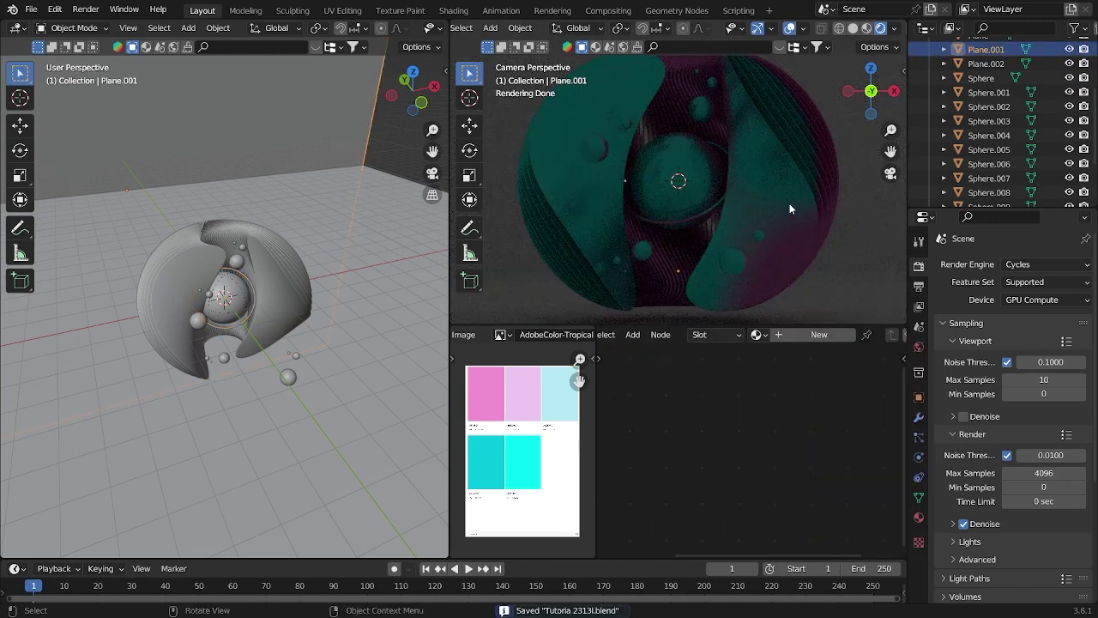
scroll(789, 202, "down", 2)
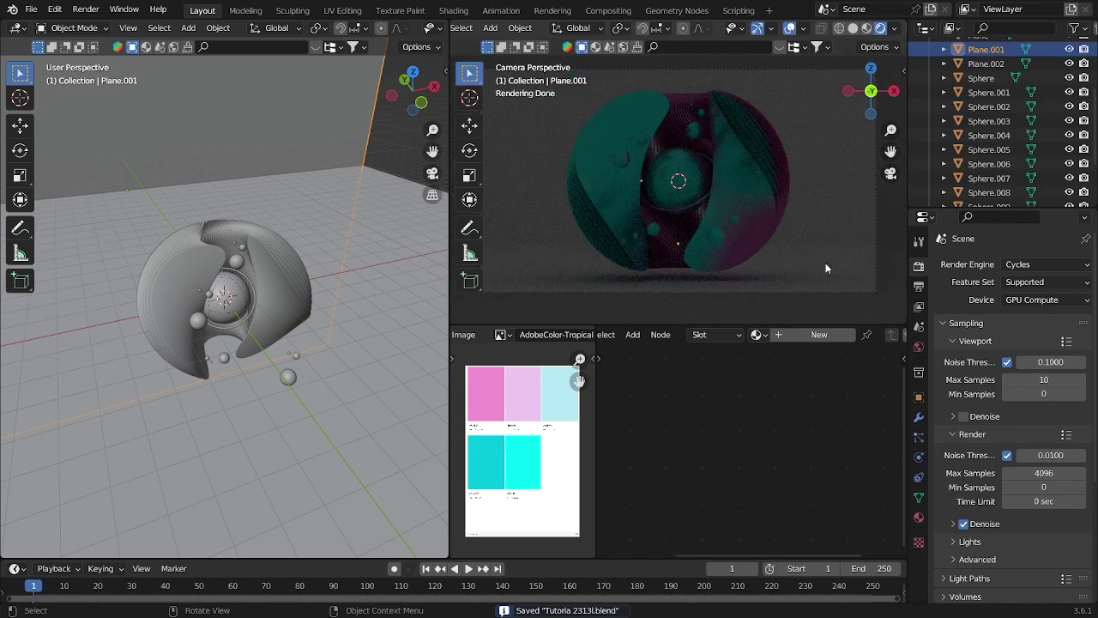
left_click(825, 269)
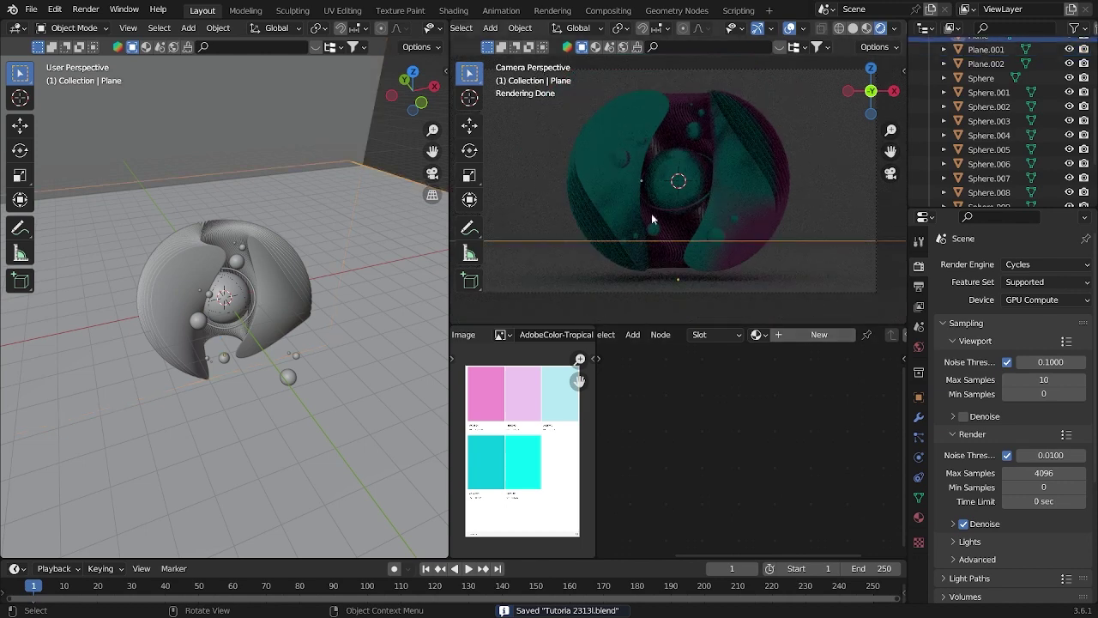
scroll(272, 291, "down", 5)
key("alt+a")
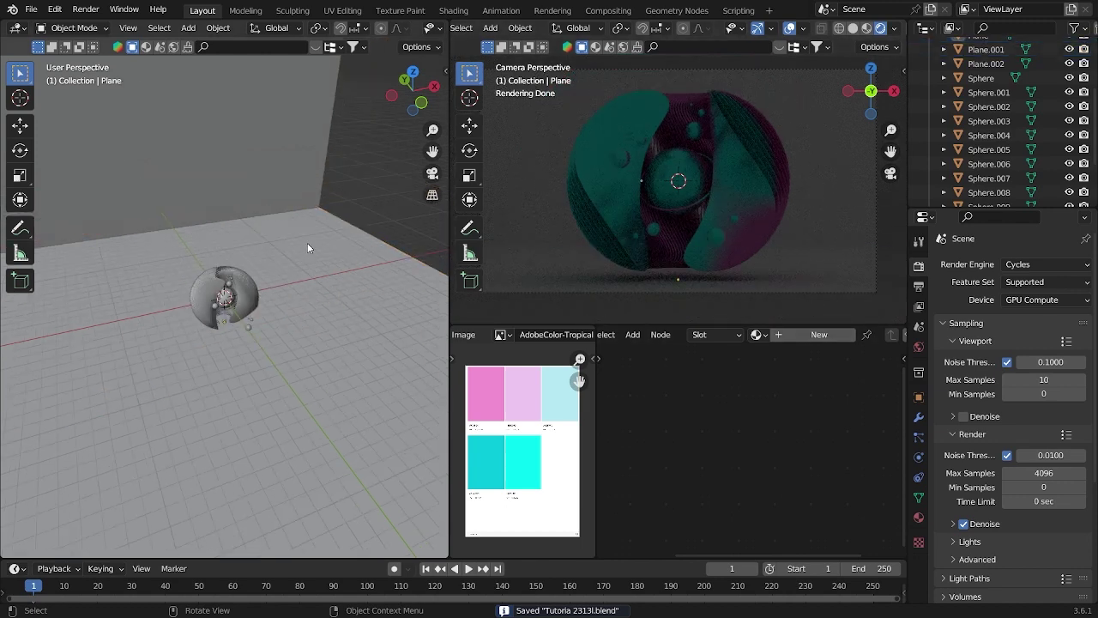
key("KP_7")
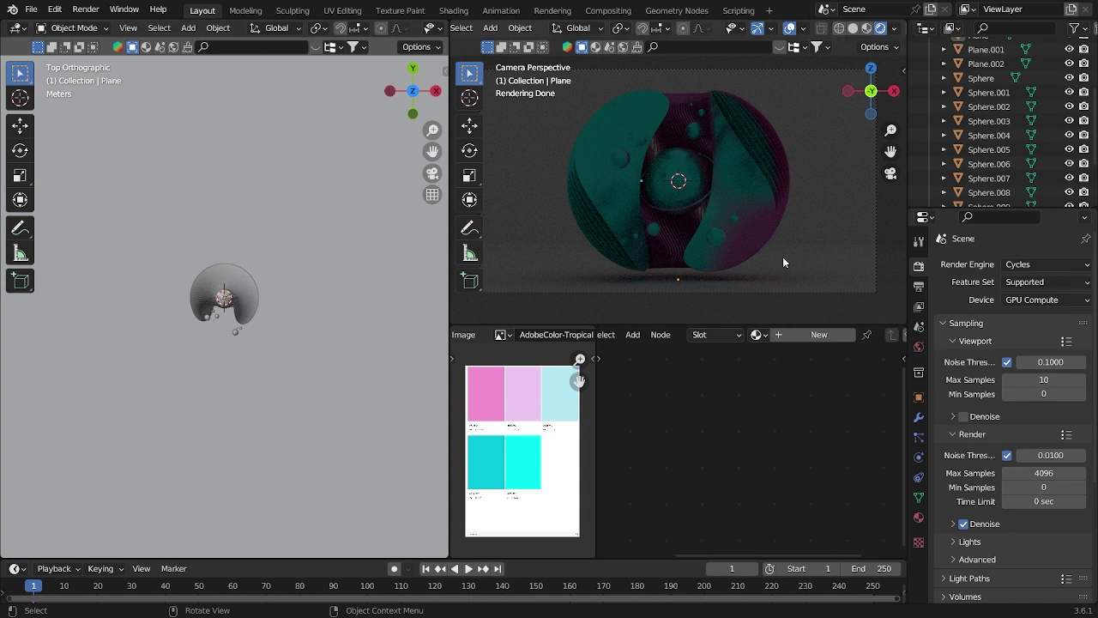
middle_click_drag(303, 276, 723, 308)
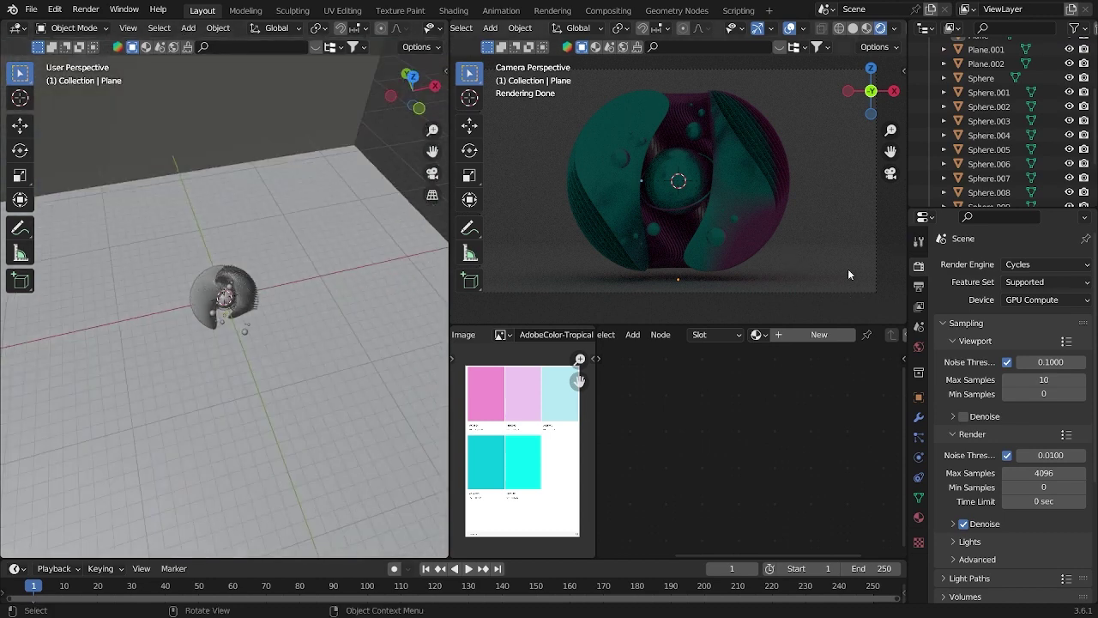
Step: Create a new material for the floor plane and sample its base color from the darker cyan palette swatch
left_click(827, 210)
left_click(759, 335)
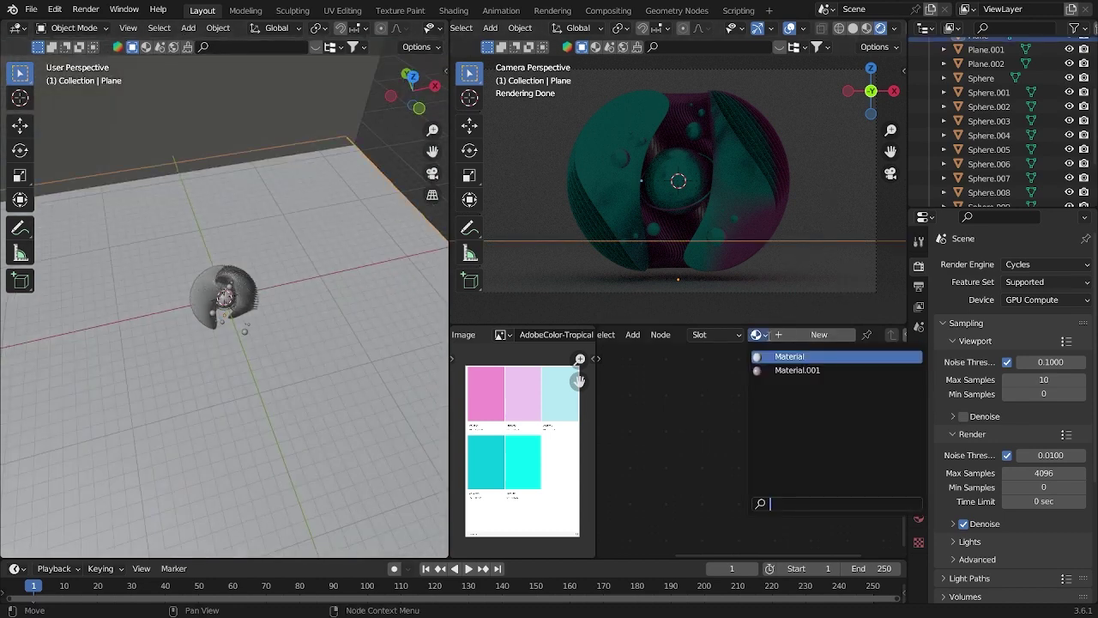
left_click(798, 370)
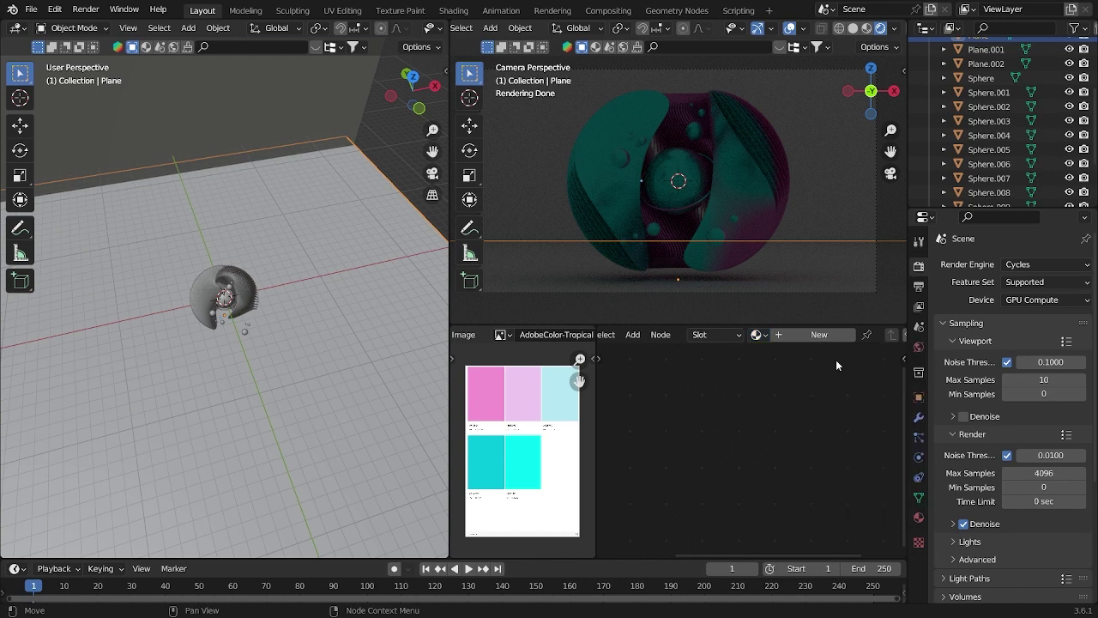
left_click(781, 336)
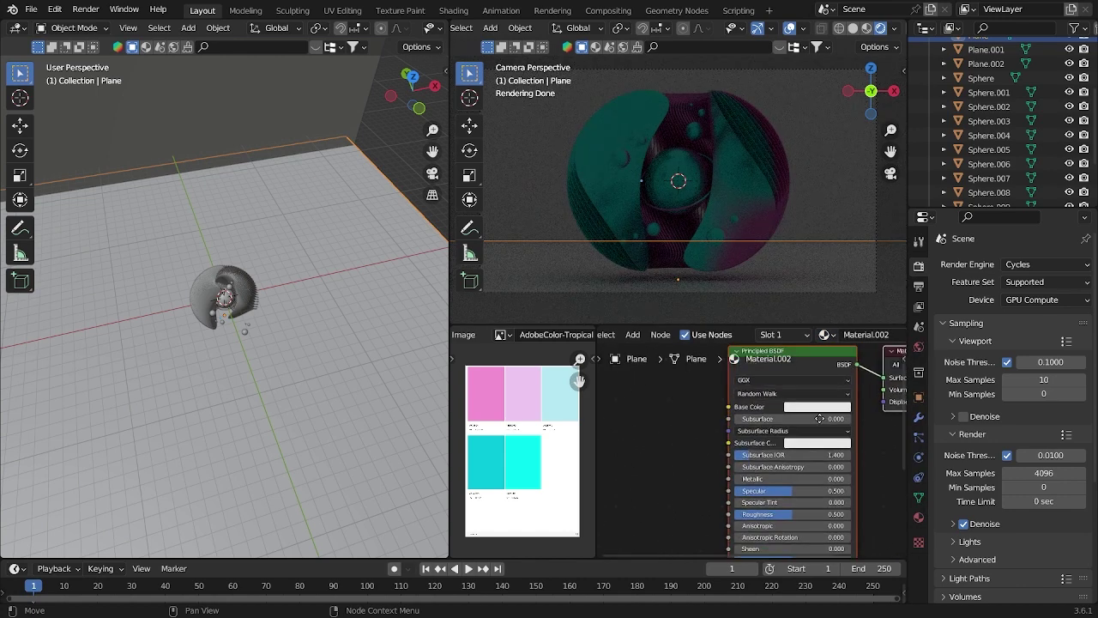
left_click(810, 447)
left_click(853, 394)
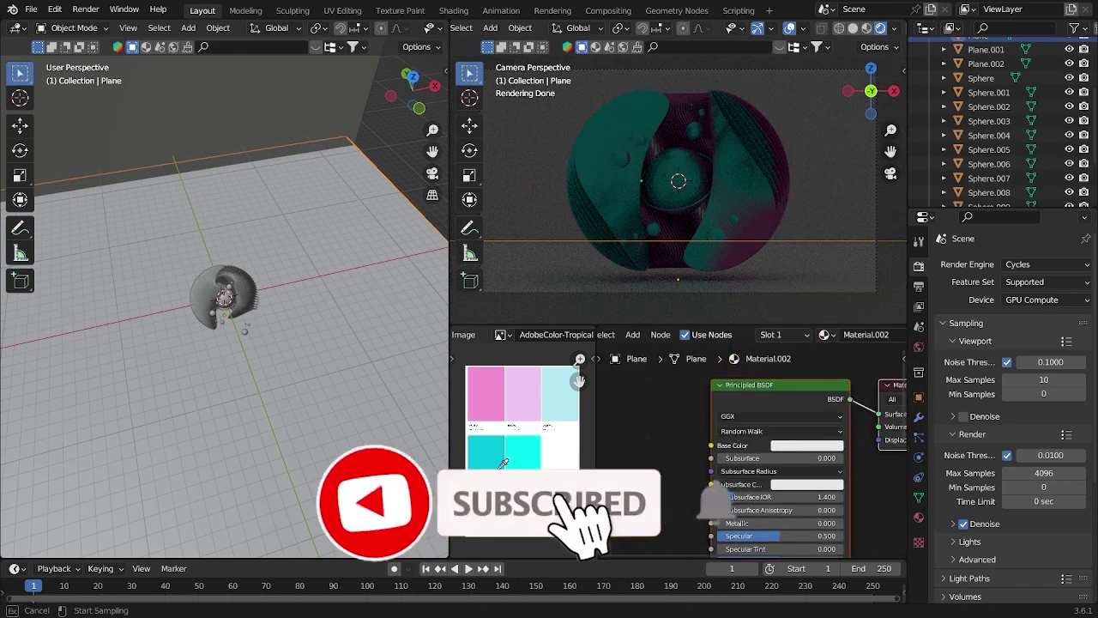
left_click(499, 462)
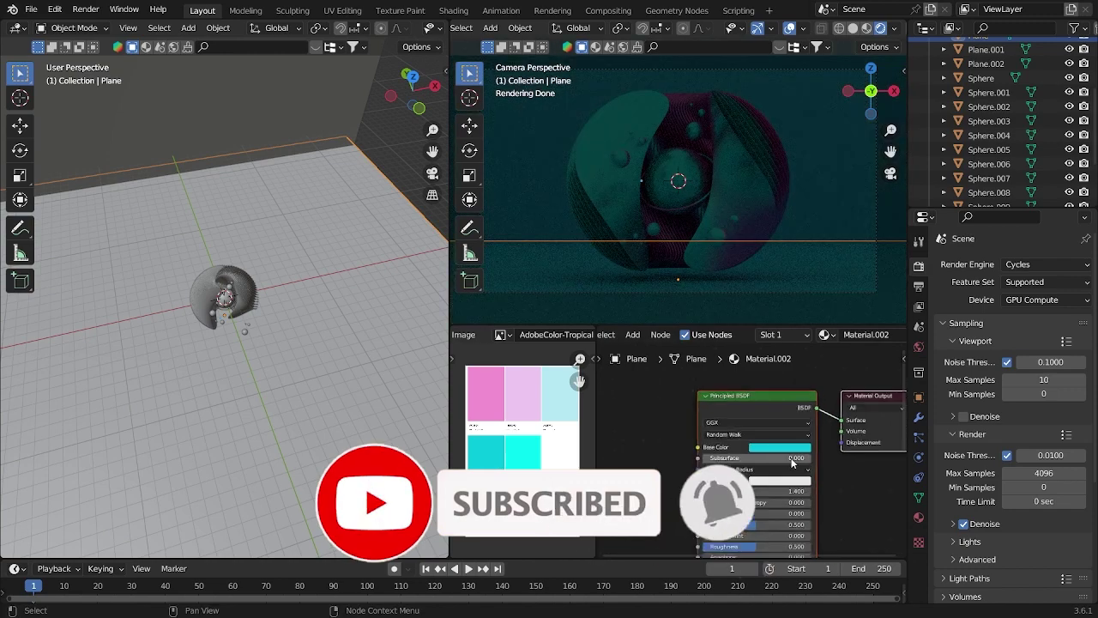
Step: Darken the floor material's base color to a deep teal and save the file
middle_click_drag(811, 510, 777, 462)
left_click(785, 399)
left_click_drag(840, 252, 840, 273)
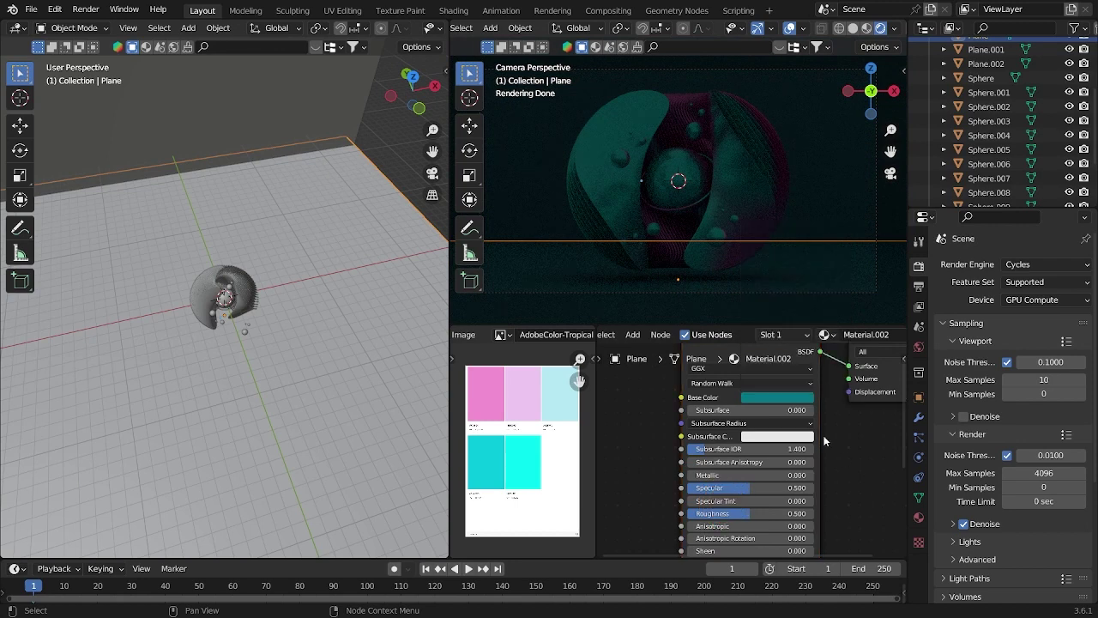
scroll(812, 419, "down", 2)
key("ctrl+s")
Step: Add an area light at the scene's center and raise it straight up above the disc along Z
scroll(361, 339, "down", 3)
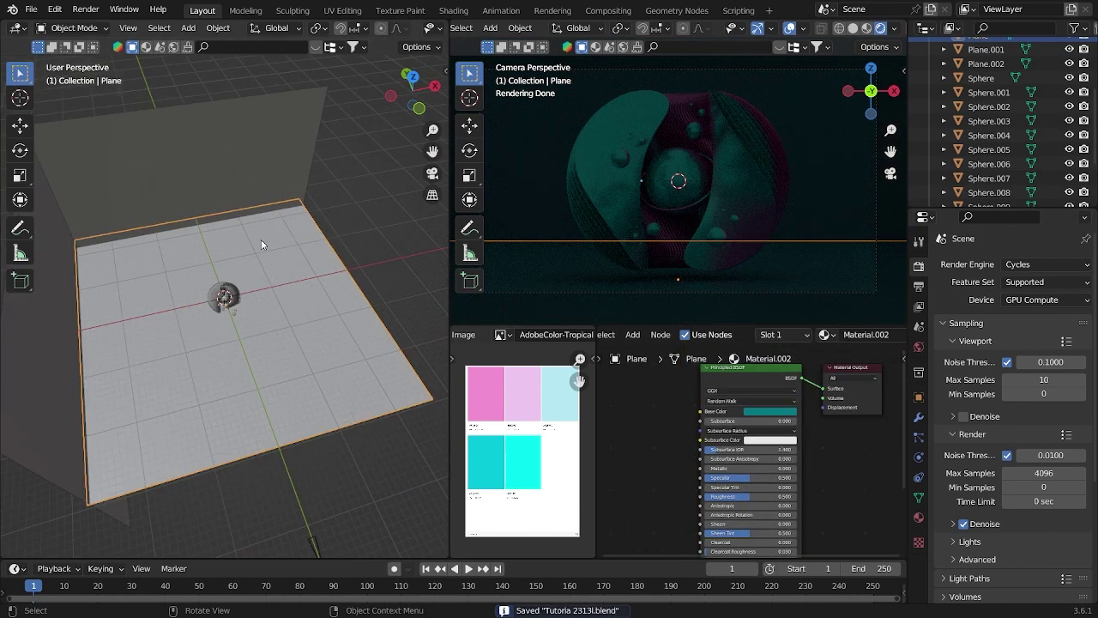
key("shift+a")
mouse_move(206, 420)
left_click(354, 463)
key("grave")
left_click(190, 138)
scroll(297, 339, "down", 9)
scroll(297, 339, "down", 4)
key("g")
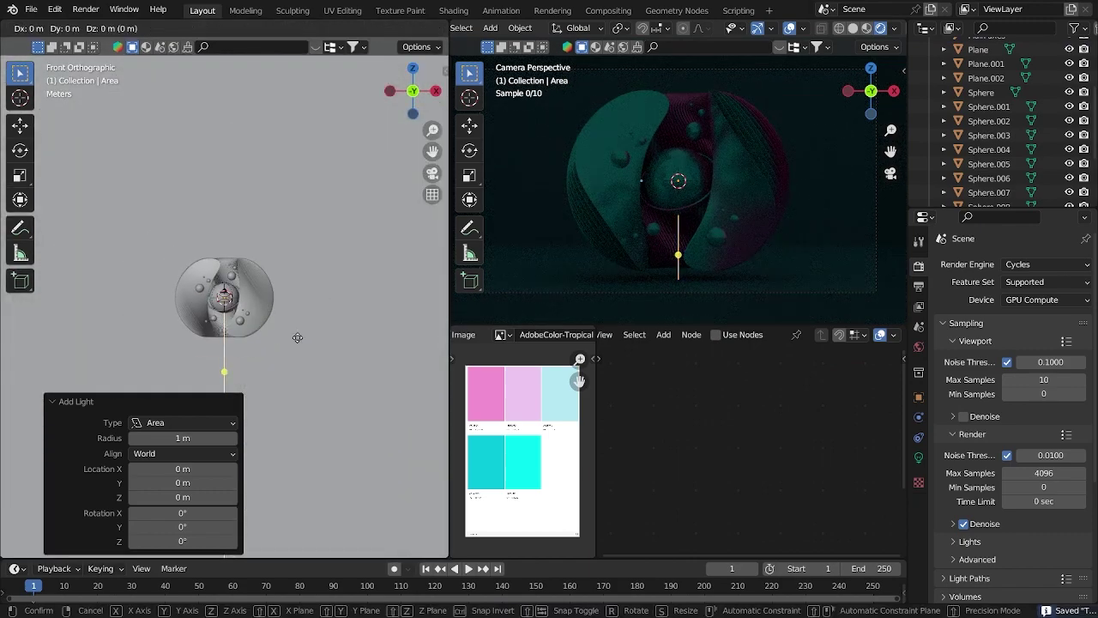
key("z")
left_click(294, 162)
Step: Scale the overhead area light by about 20.5 and raise it about 15.4 m along Z
key("s")
left_click(23, 536)
scroll(194, 310, "down", 4)
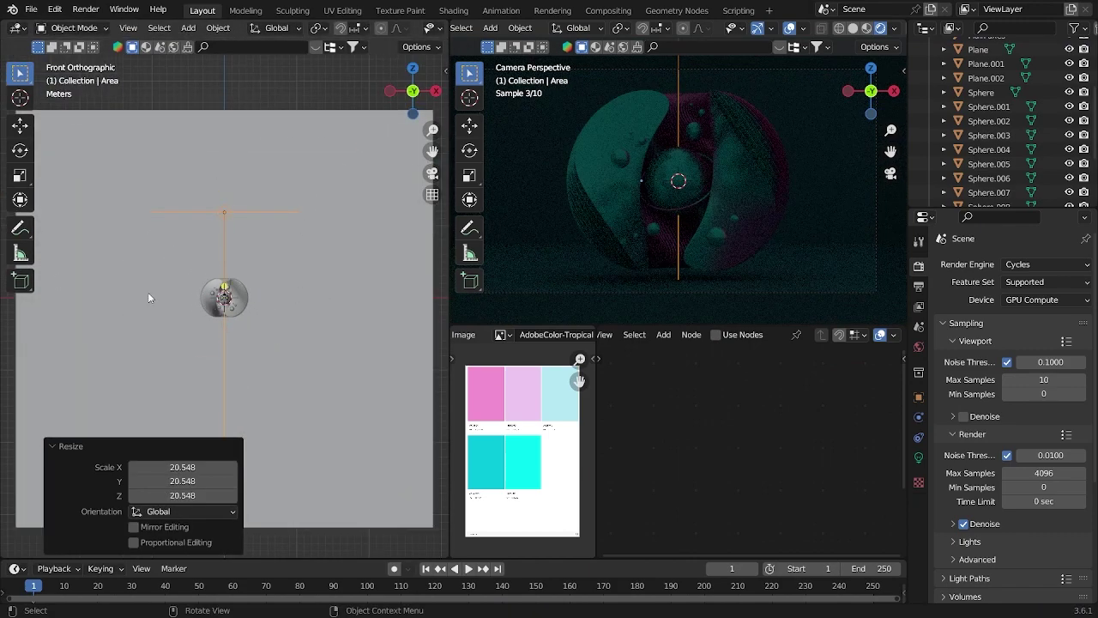
key("g")
key("z")
left_click(258, 231)
Step: Lower the overhead area light slightly along Z and enlarge it beyond the back plane's width
key("g")
key("z")
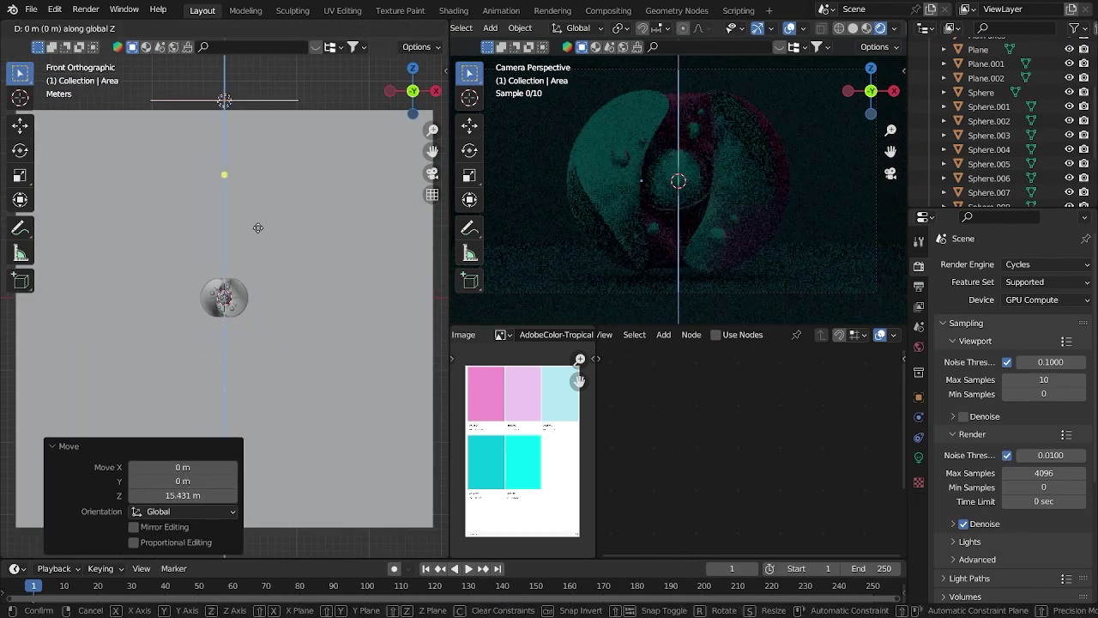
left_click(271, 271)
key("s")
left_click(348, 394)
key("s")
left_click(332, 329)
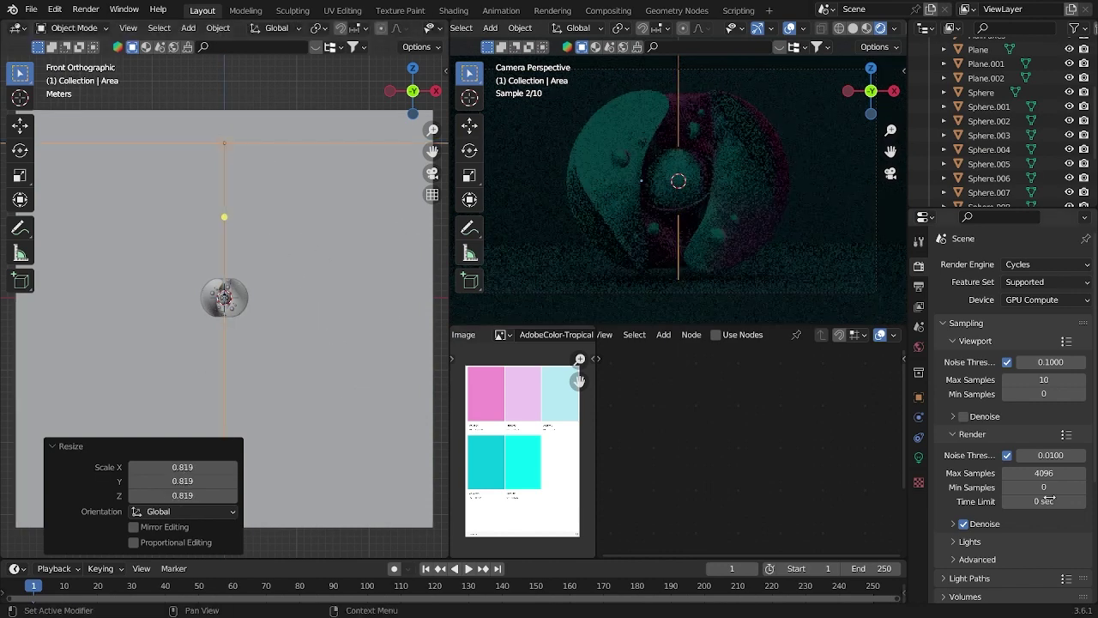
Step: Set the overhead area light's power to 10000 W and its shape to Ellipse
left_click(919, 458)
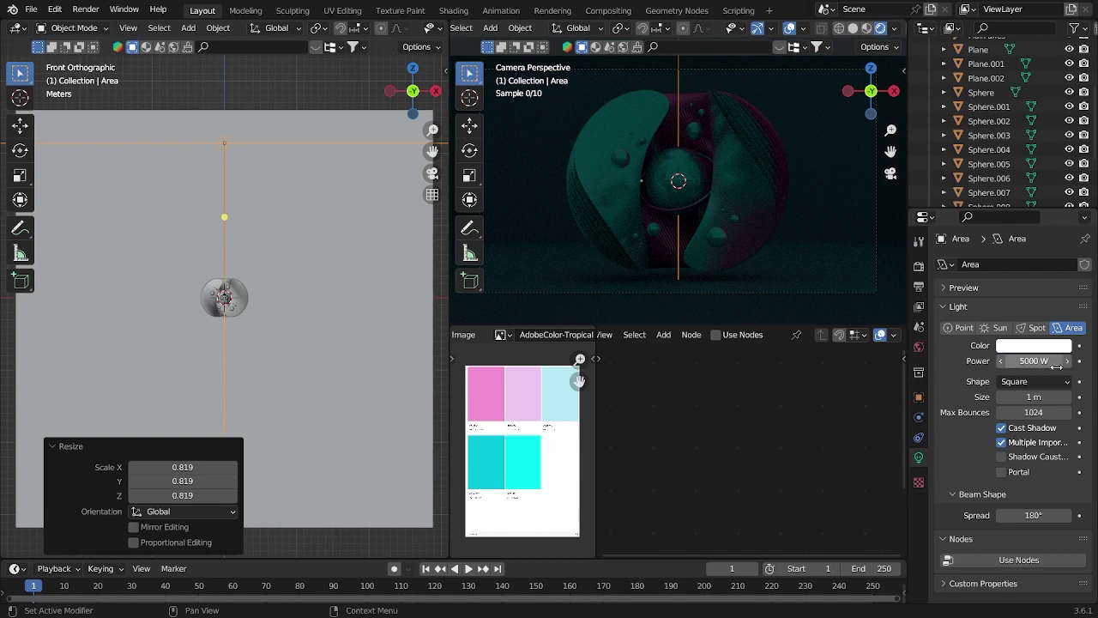
key("Return")
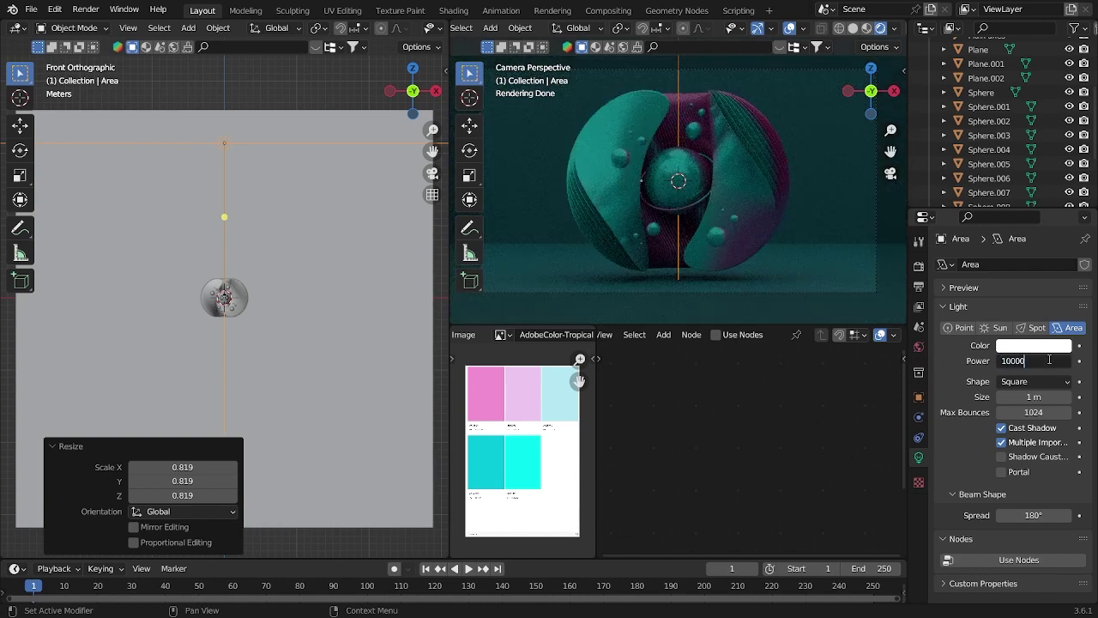
key("Return")
scroll(334, 230, "down", 3)
scroll(312, 266, "down", 2)
left_click(1022, 381)
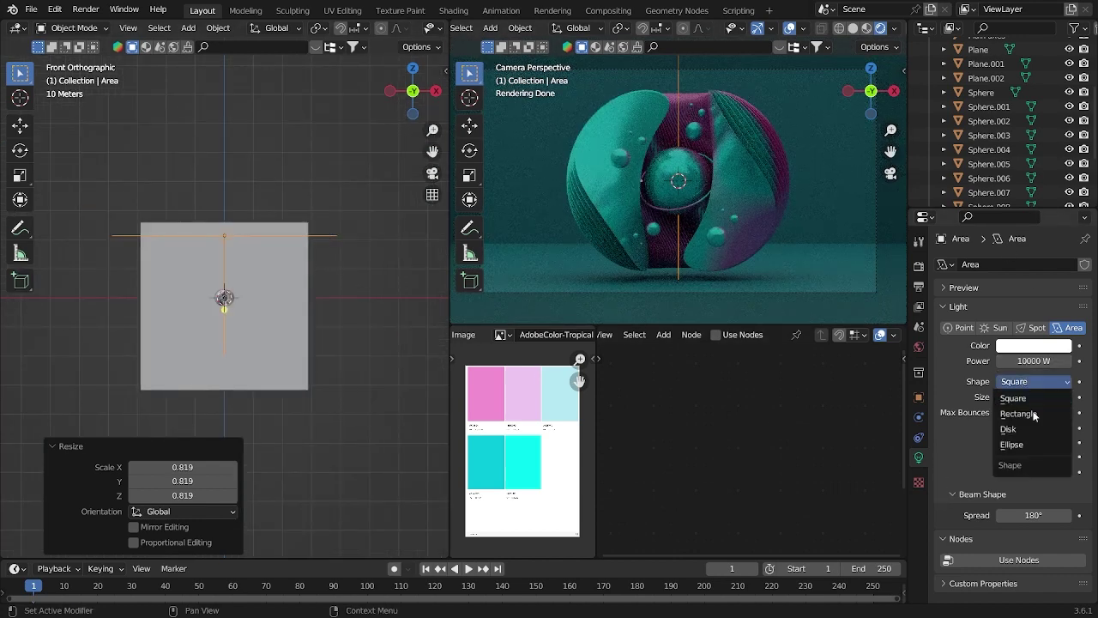
left_click(1035, 444)
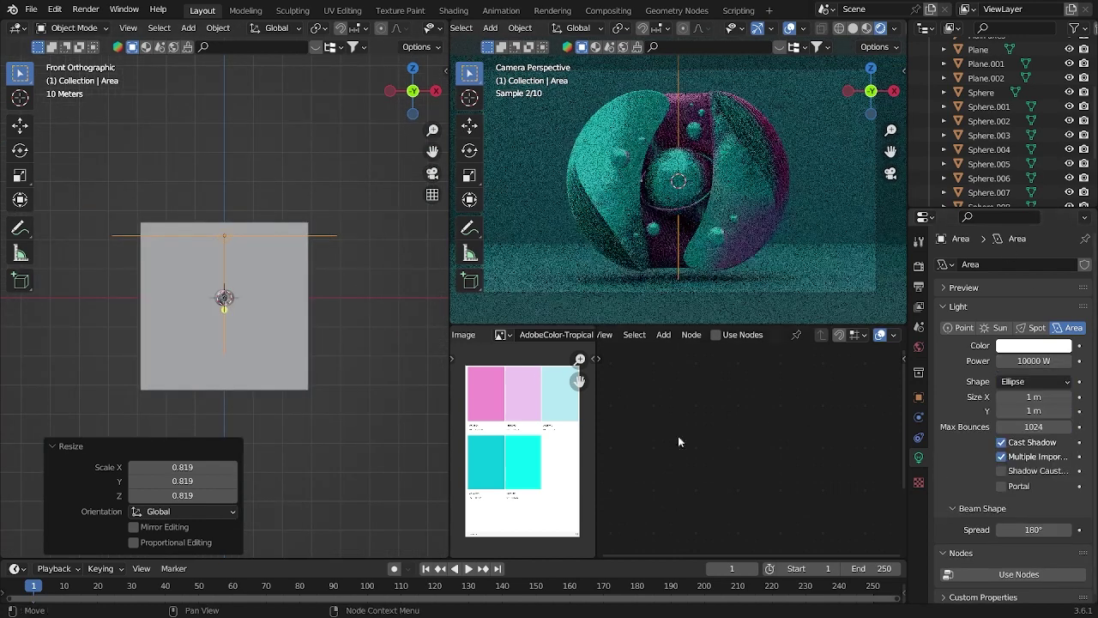
Step: Duplicate the overhead area light and move the copy about 55.3 m in X and -19.1 m in Z
key("shift+d")
right_click(314, 314)
key("g")
left_click(39, 342)
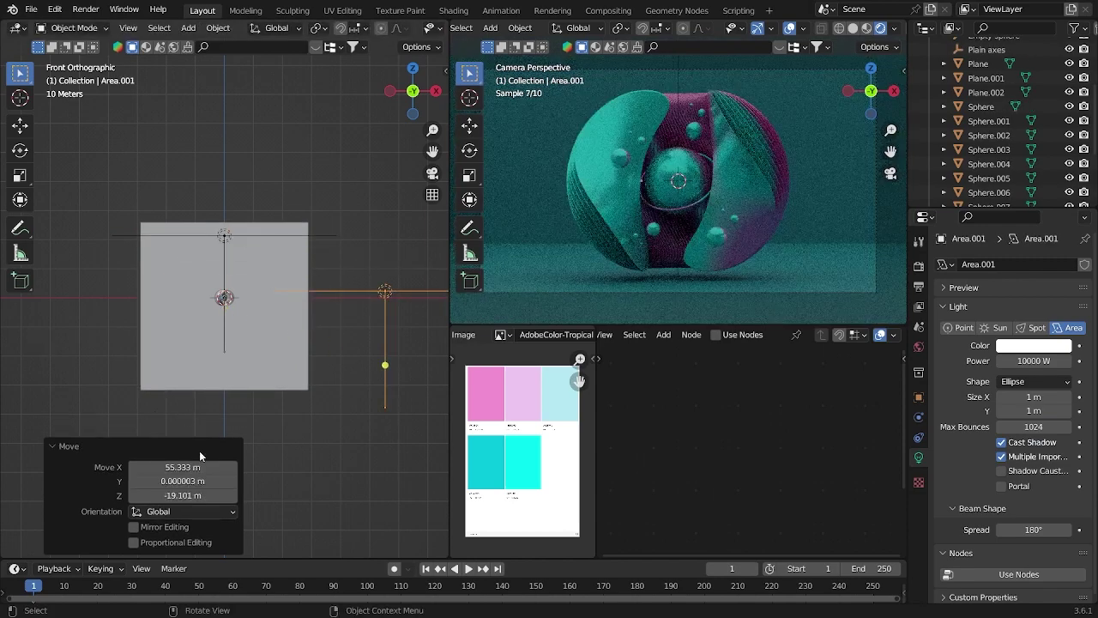
Step: Rotate the copied light about 64.3° toward the disc and move it about -18.3 m in X and 14.2 m in Z
left_click(344, 391)
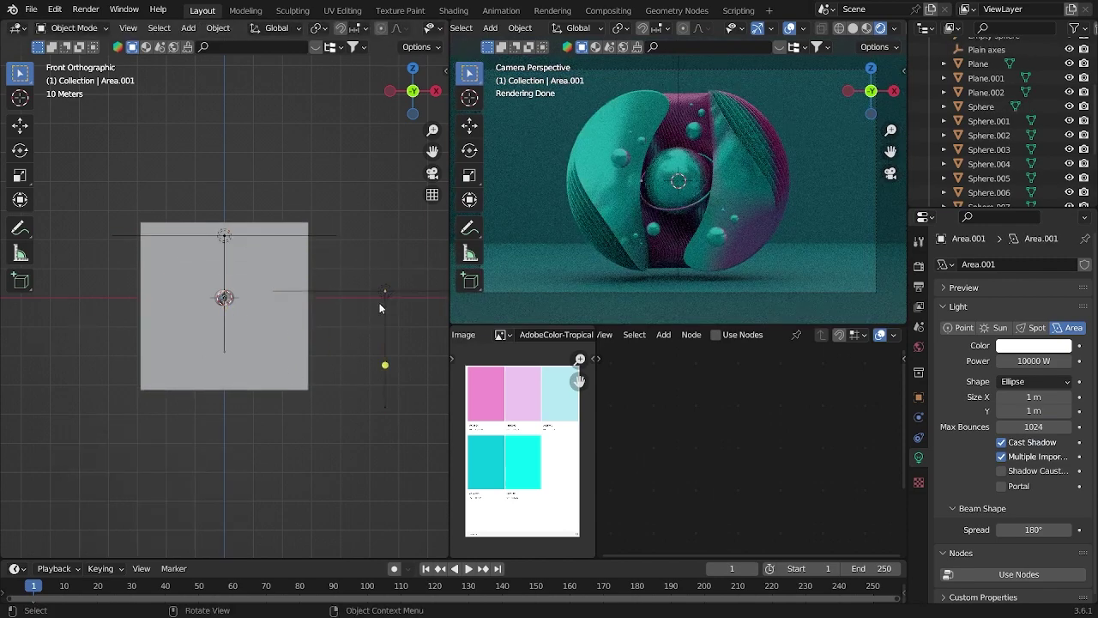
key("r")
left_click(234, 358)
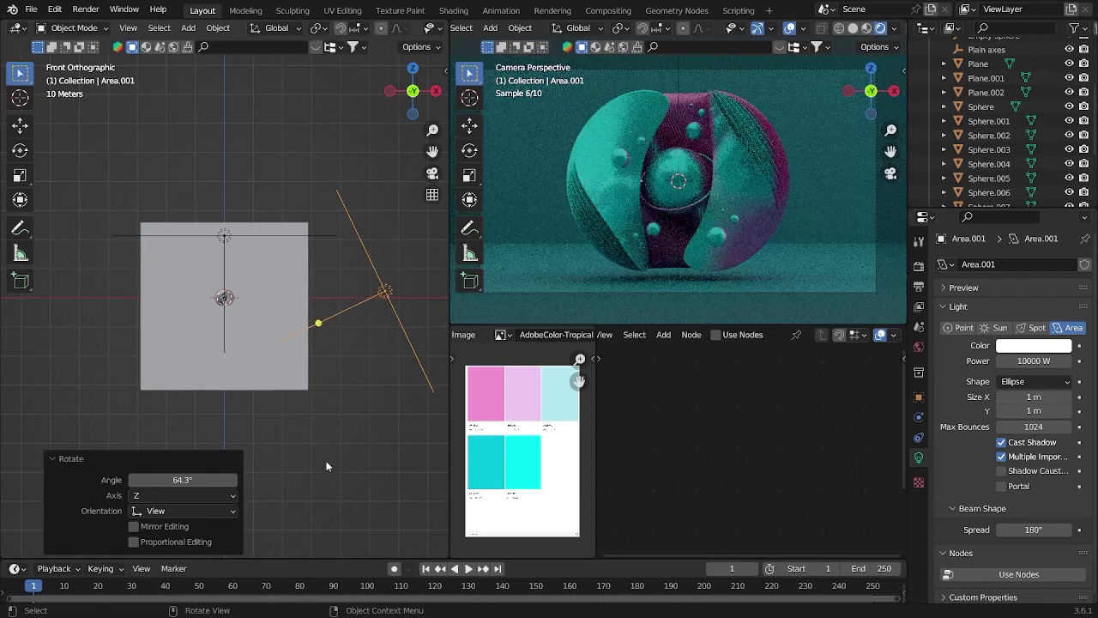
key("g")
left_click(271, 416)
Step: Move the tilted side light slightly closer to the disc along X
key("KP_7")
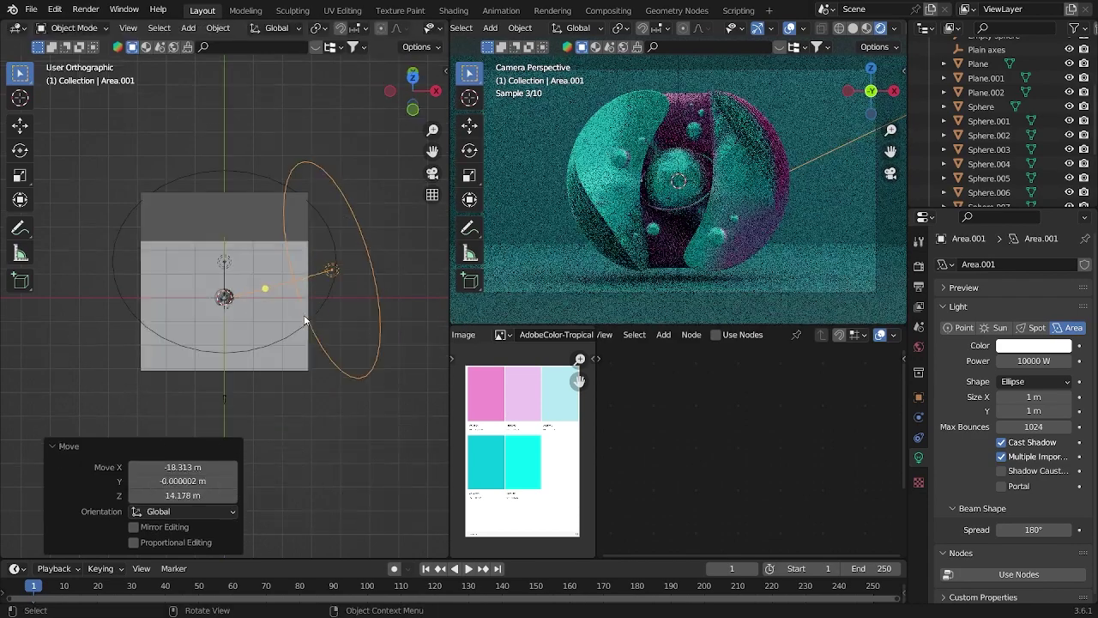
key("KP_1")
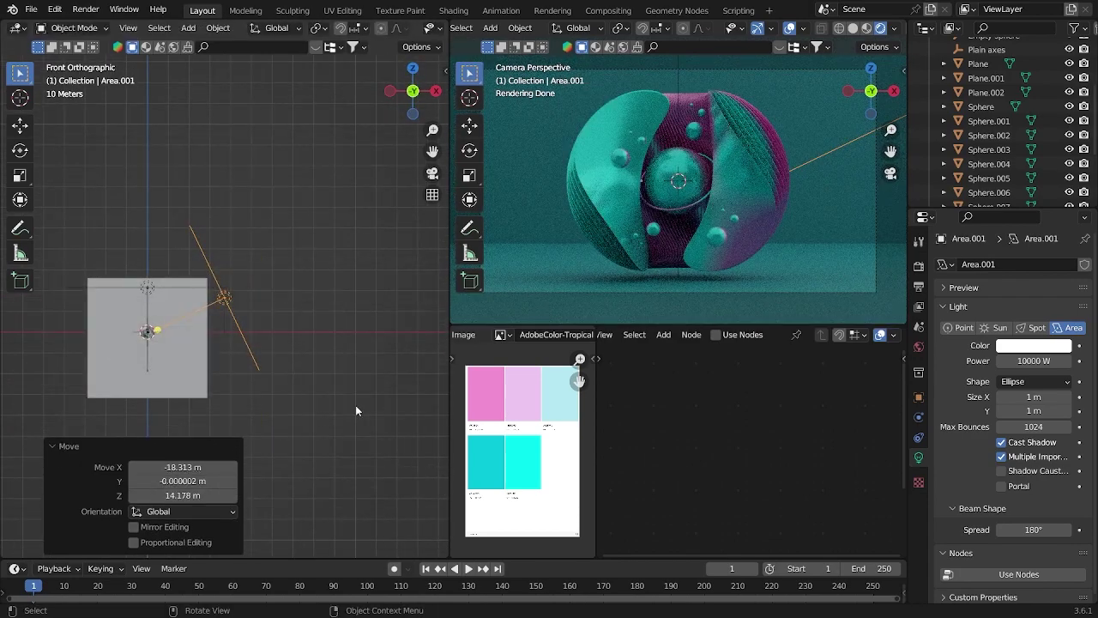
key("g")
key("x")
left_click(348, 407)
key("grave")
left_click(335, 439)
left_click(297, 402)
scroll(258, 395, "up", 5)
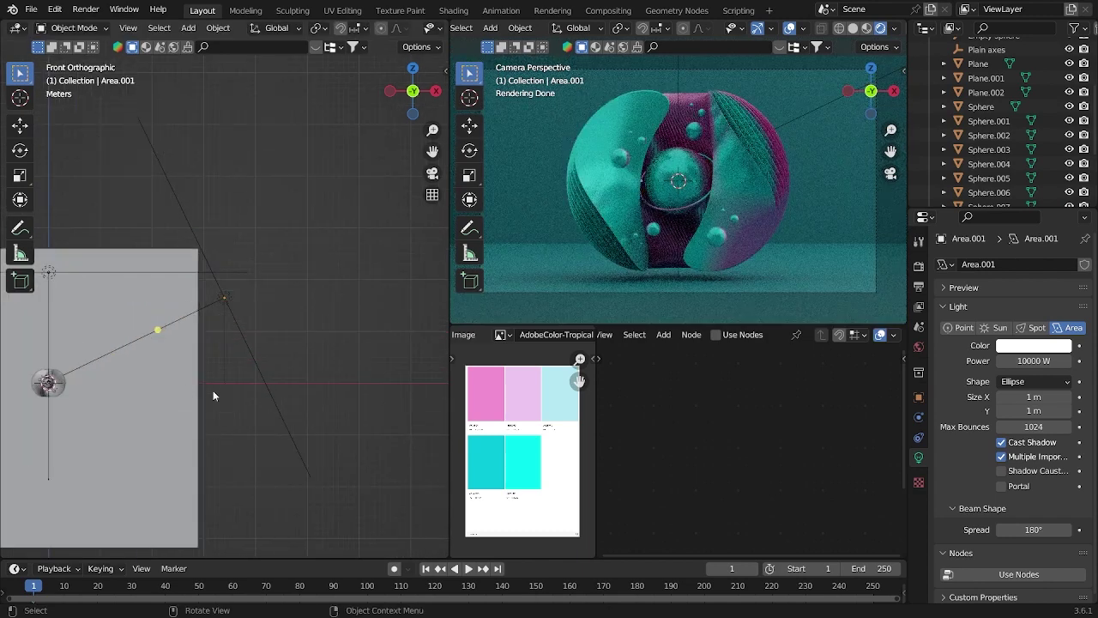
Step: Duplicate the side light, move the copy along Y toward the camera side, and rotate it to face the disc
left_click(55, 384)
key("grave")
left_click(301, 567)
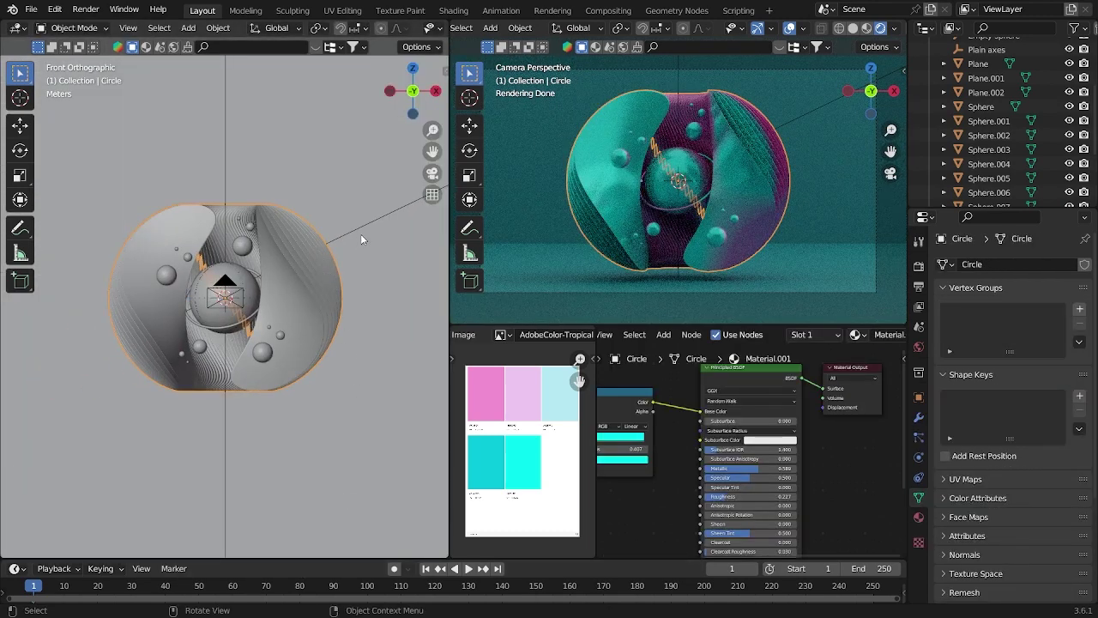
left_click(363, 227)
key("KP_Decimal")
key("KP_7")
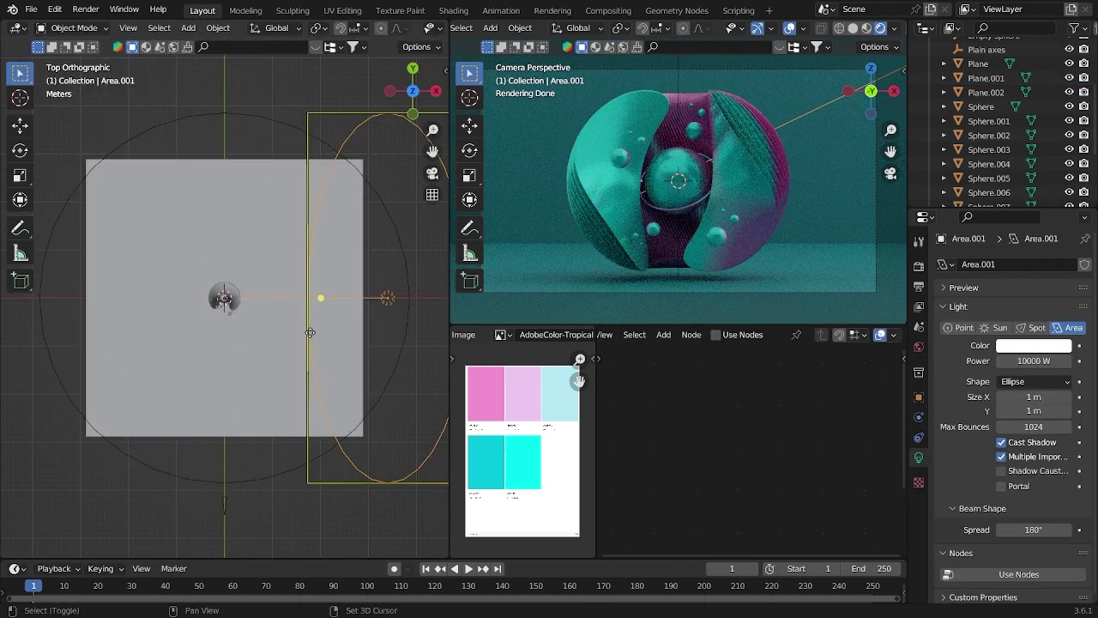
key("shift+d")
scroll(370, 331, "down", 4)
key("y")
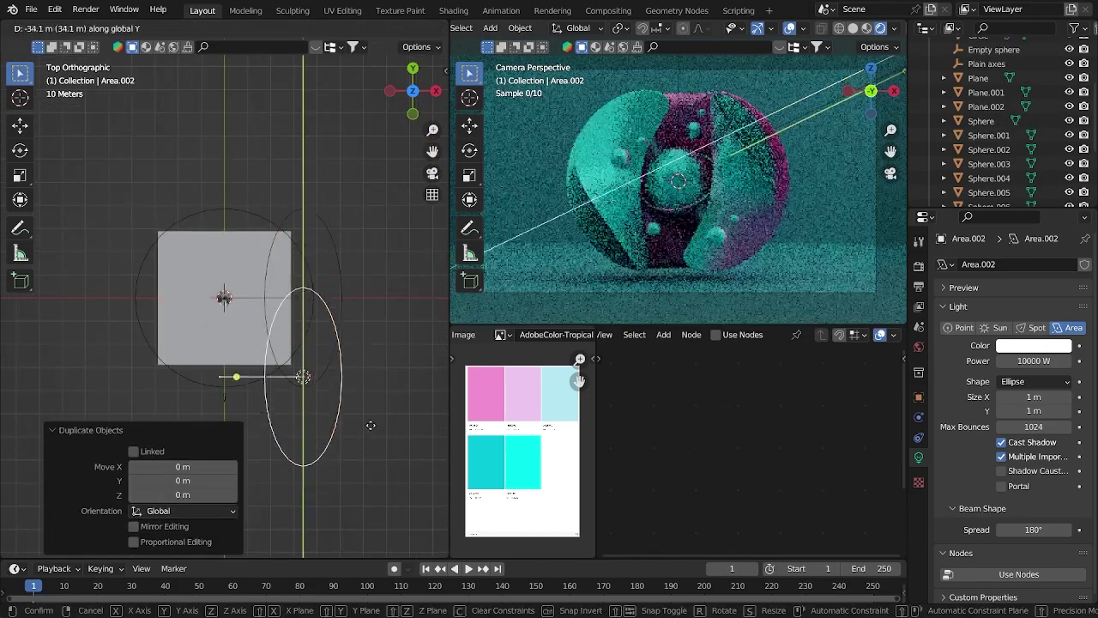
left_click(370, 480)
key("r")
left_click(291, 276)
Step: Set the front side light's spread to 120° and save the file
key("grave")
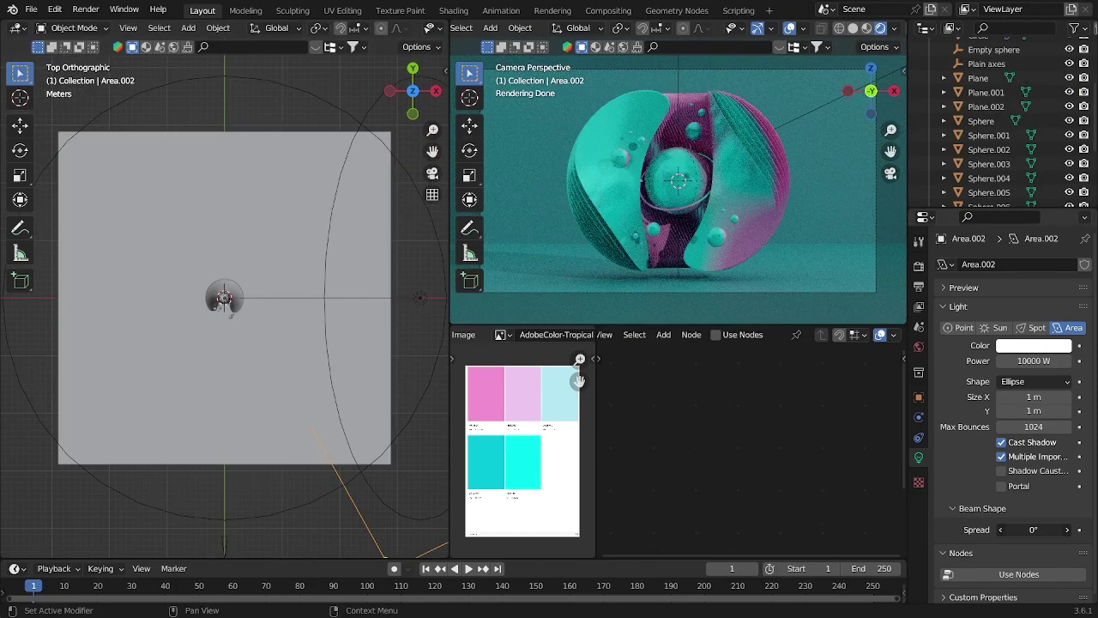
left_click_drag(1034, 529, 1084, 529)
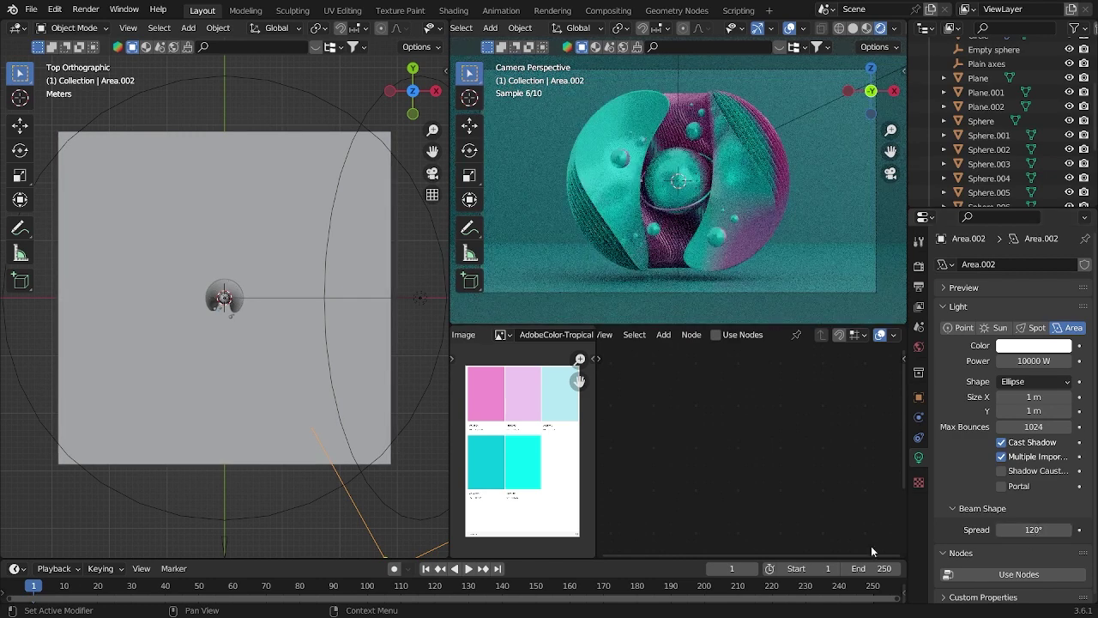
left_click(224, 497)
key("ctrl+s")
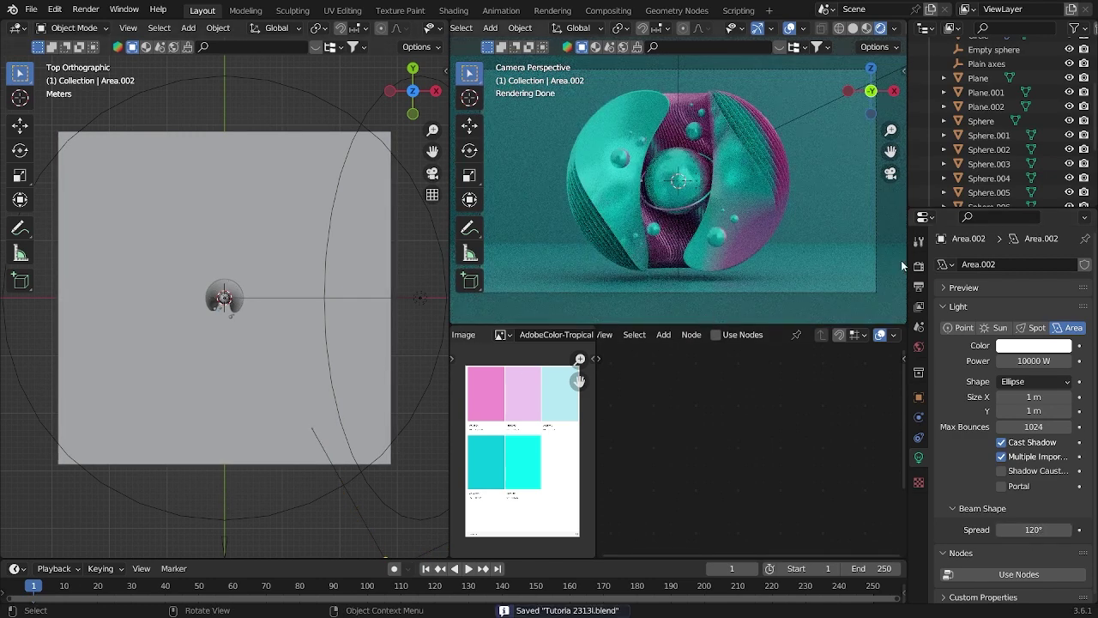
Step: Darken the base color of the floor plane's material further
left_click(900, 260)
left_click(782, 411)
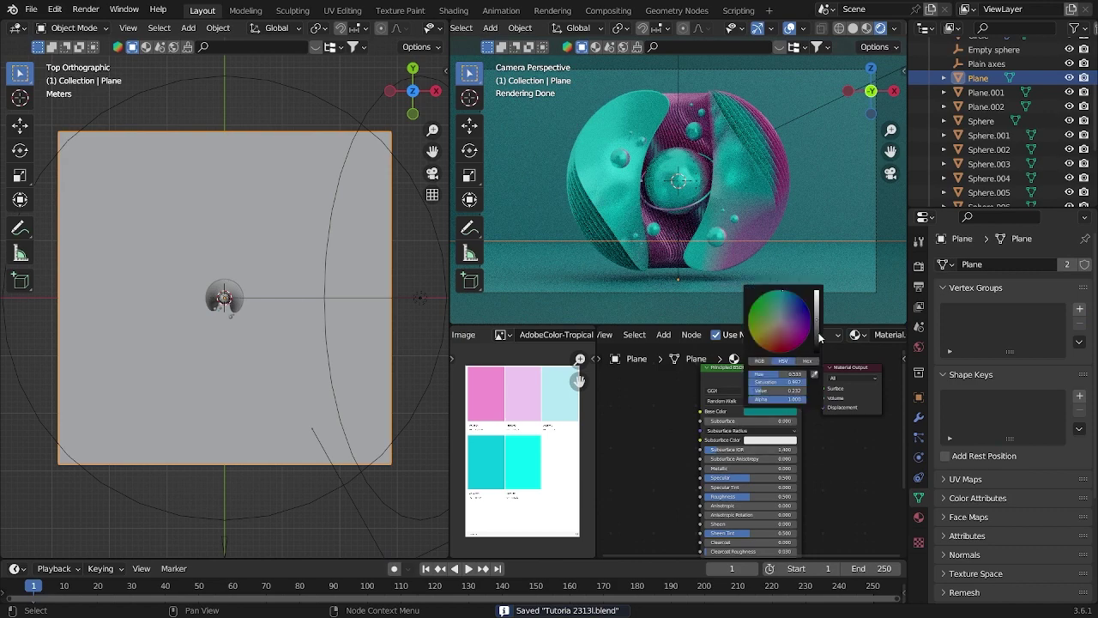
left_click_drag(817, 336, 817, 347)
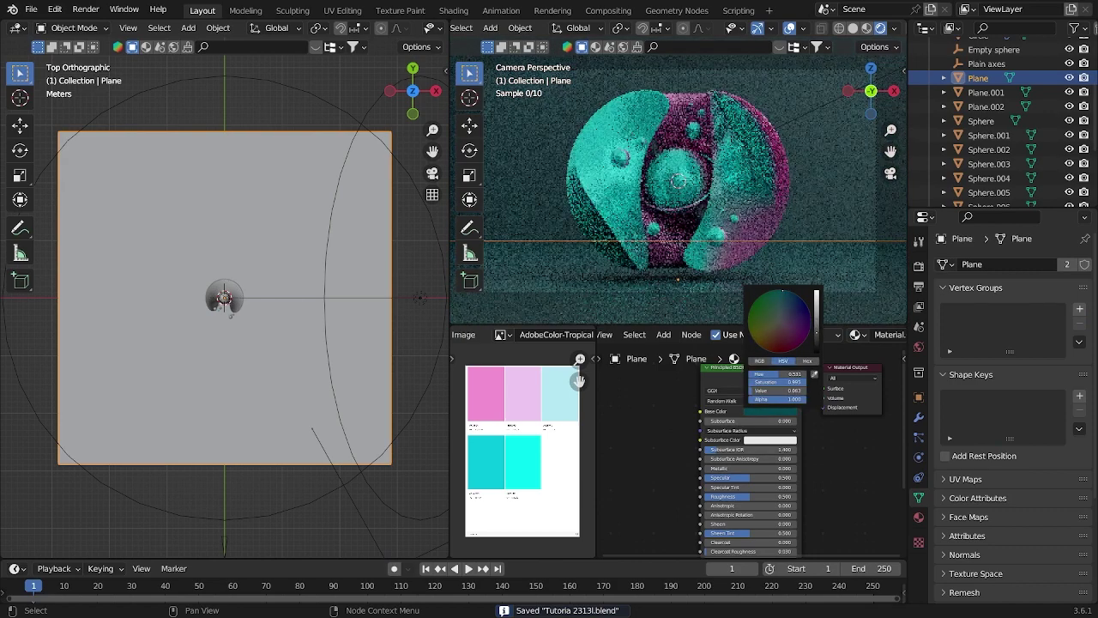
scroll(765, 405, "up", 2)
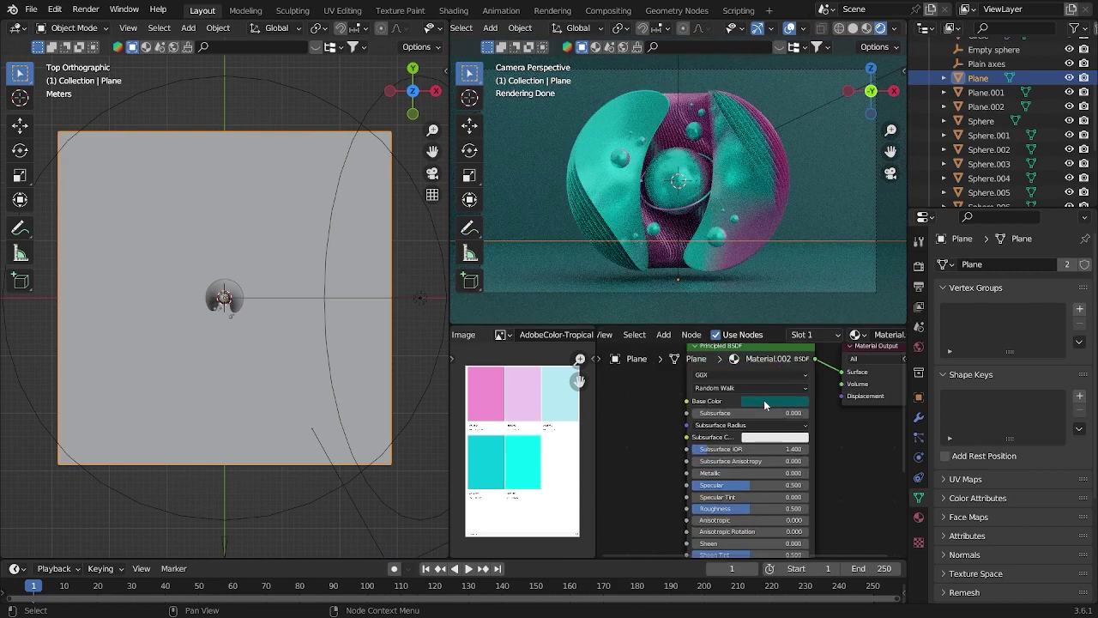
Step: Resample the floor material's base color from the bright cyan palette swatch and darken it to a very deep teal
left_click(765, 405)
left_click(834, 360)
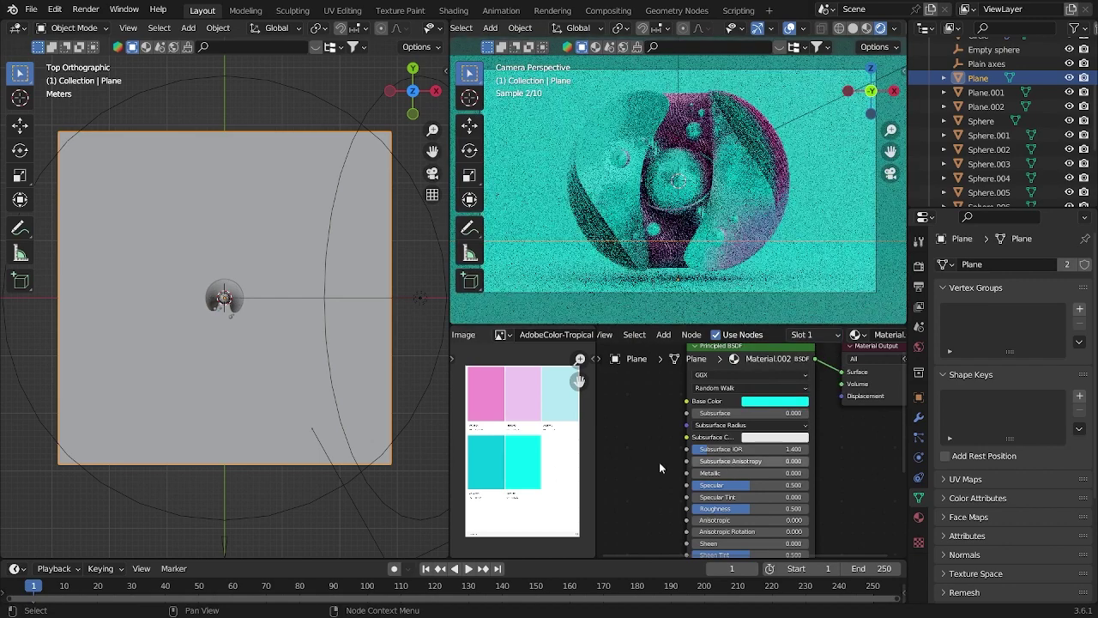
left_click(772, 401)
left_click_drag(836, 277, 834, 304)
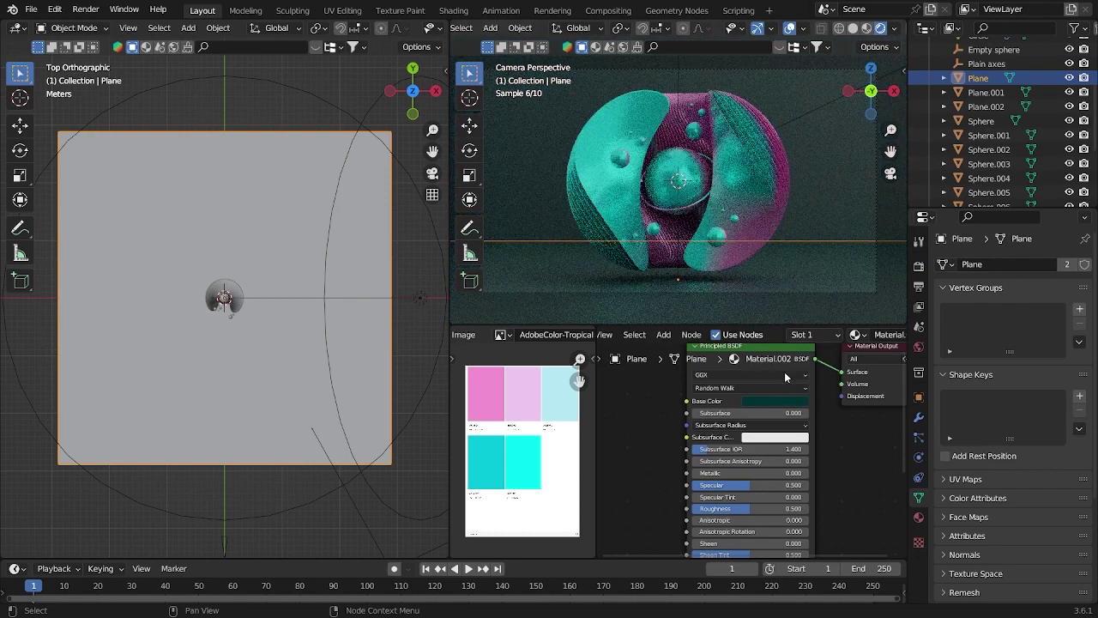
Step: Brighten the floor material's base color to a medium teal and save the file
left_click(791, 402)
left_click(834, 277)
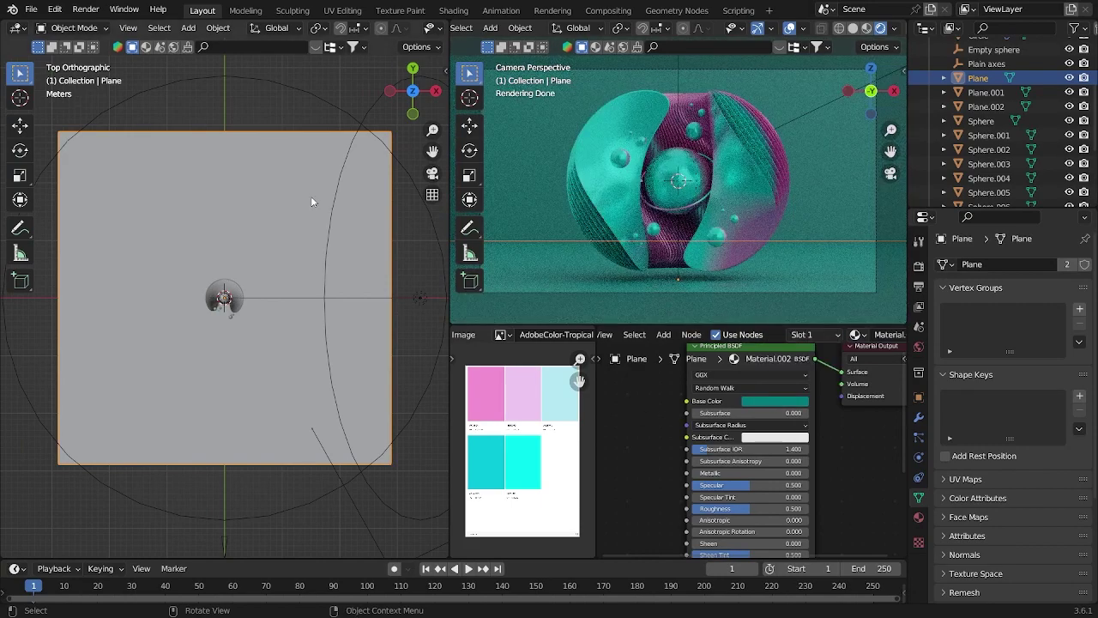
left_click(261, 98)
key("ctrl+s")
scroll(605, 197, "down", 2)
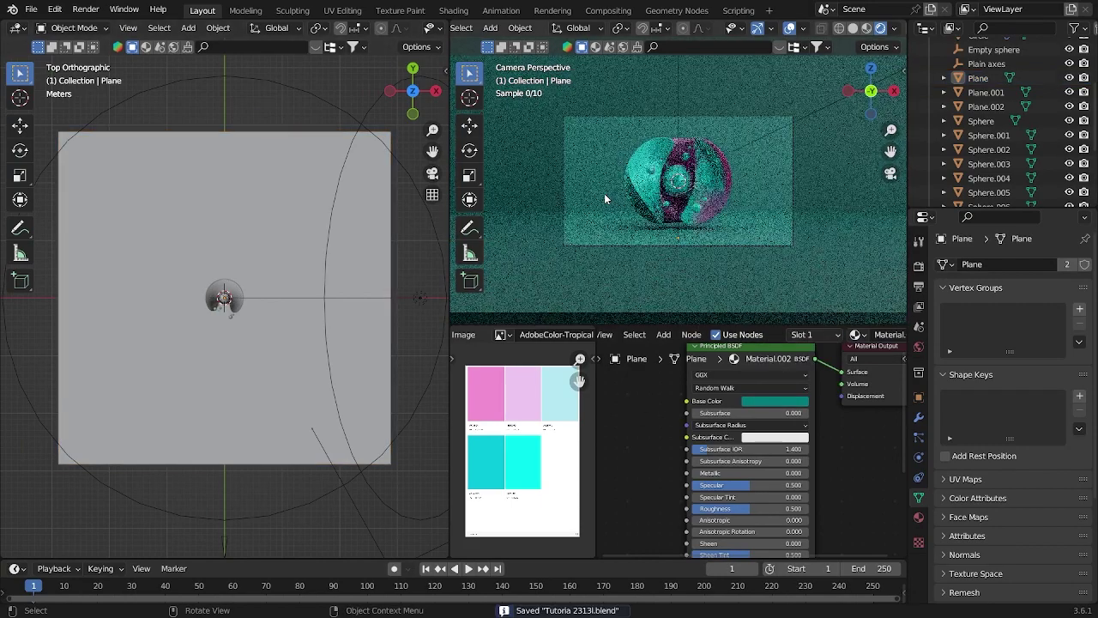
scroll(584, 215, "up", 3)
scroll(561, 235, "down", 2)
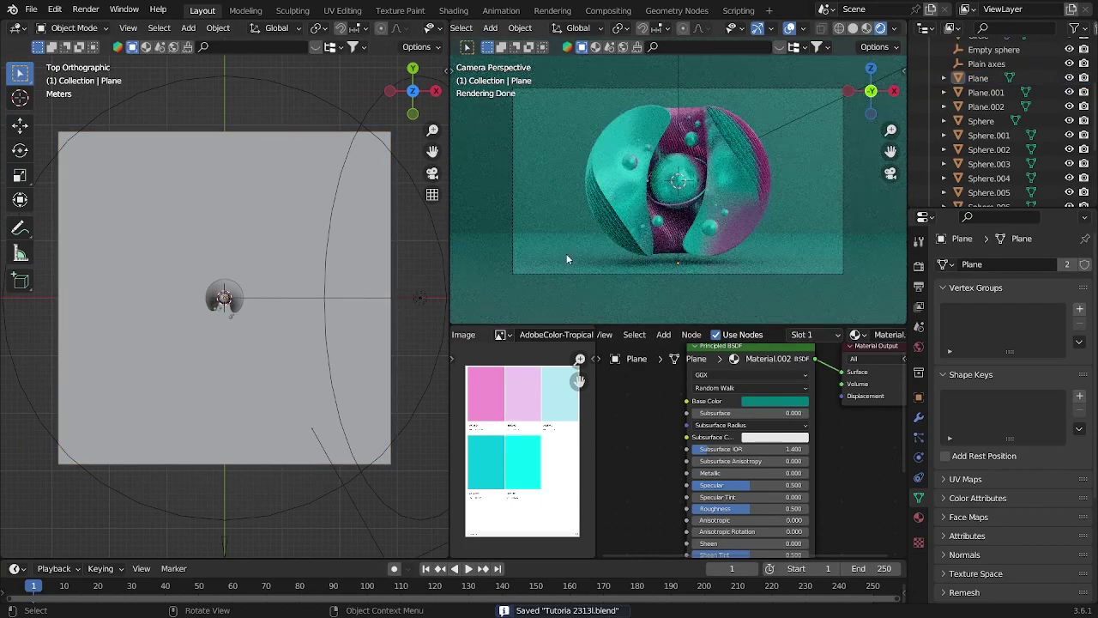